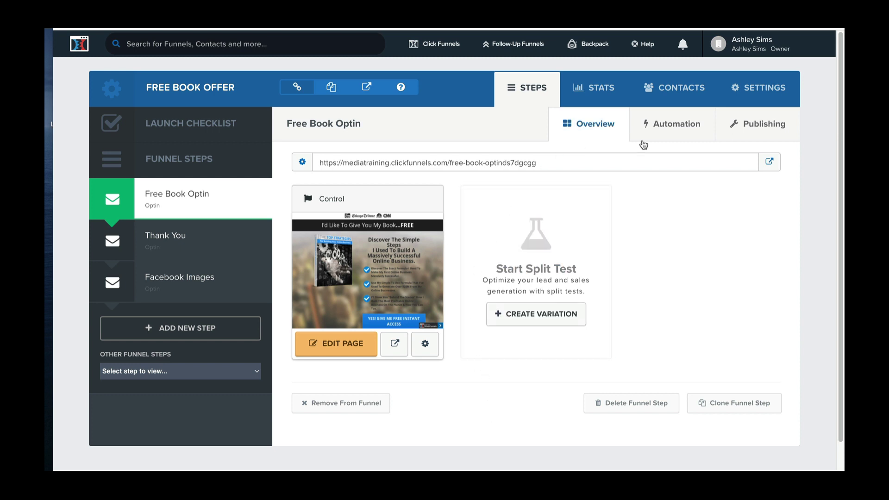
Step: View the live Free Book Optin page from start to end and close it
left_click(769, 163)
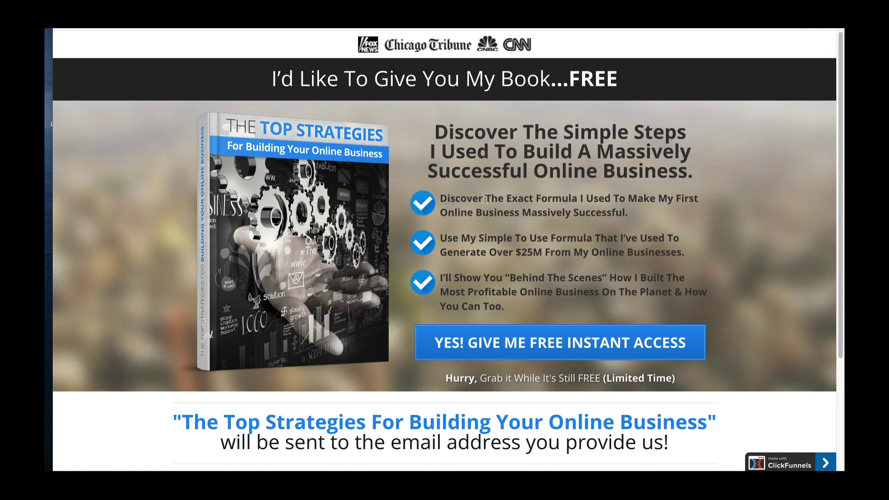
scroll(254, 193, "down", 3)
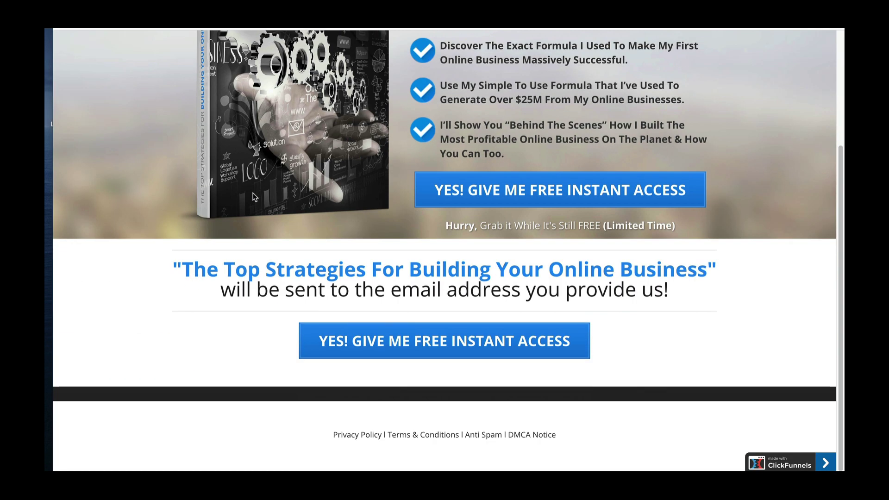
scroll(254, 196, "up", 3)
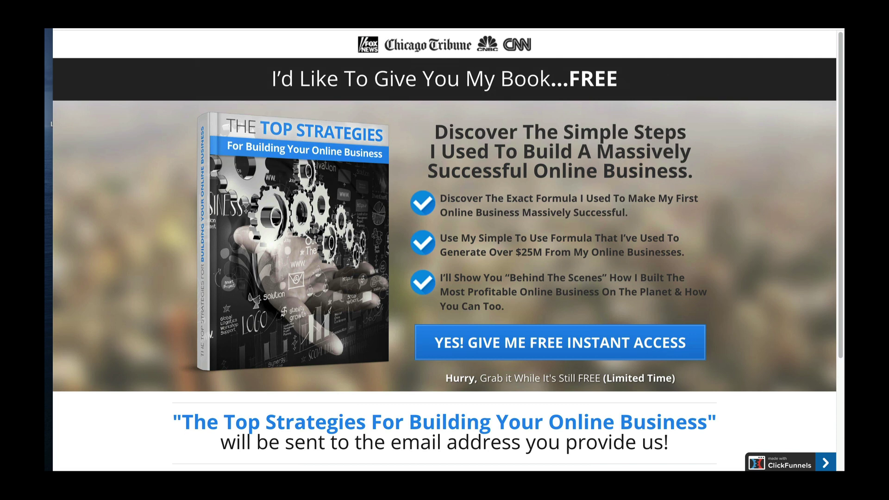
key("ctrl+w")
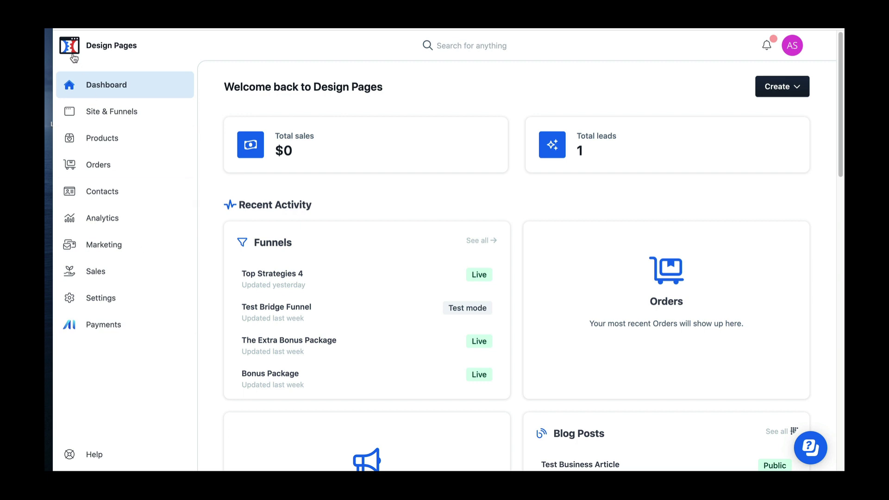
Step: Open the Top Strategies 4 funnel from the site's list of funnels
left_click(94, 111)
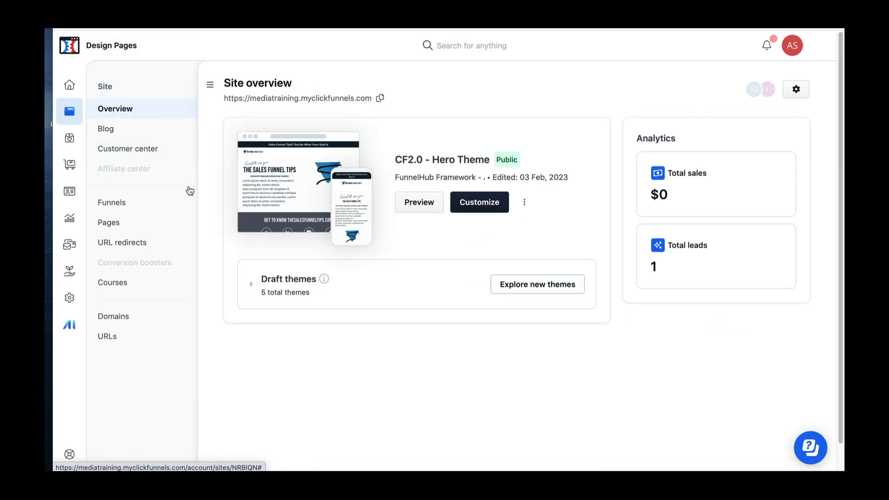
left_click(124, 208)
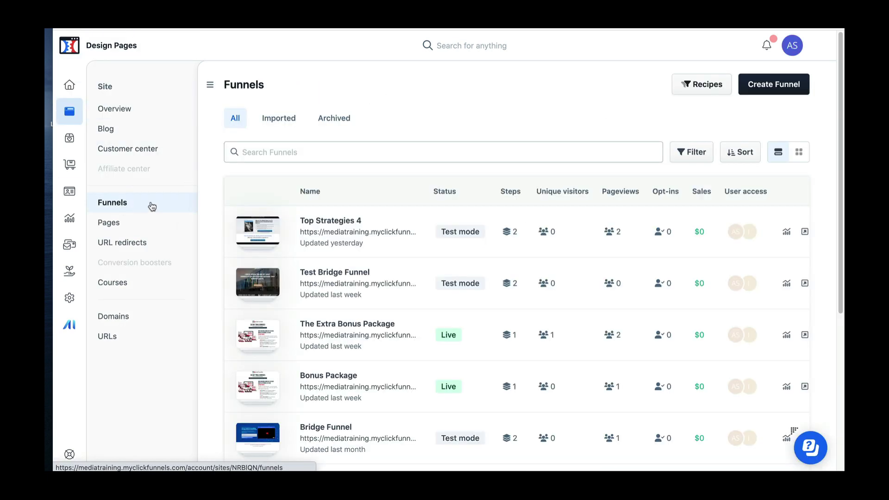
left_click(321, 225)
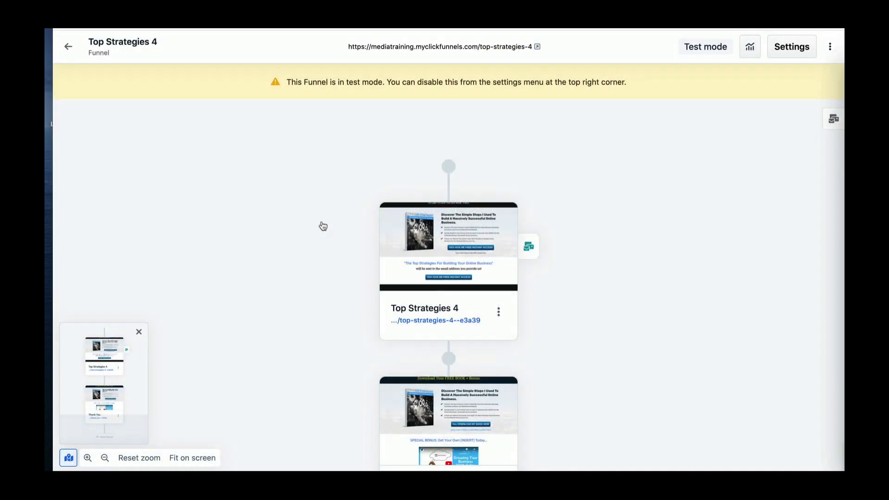
Step: Preview the Top Strategies 4 opt-in page, look through its full length, and close the preview
mouse_move(395, 240)
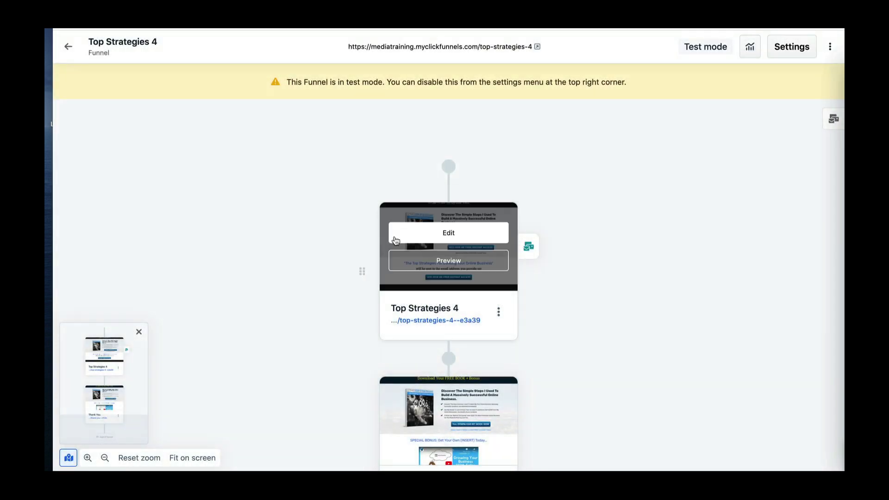
left_click(454, 263)
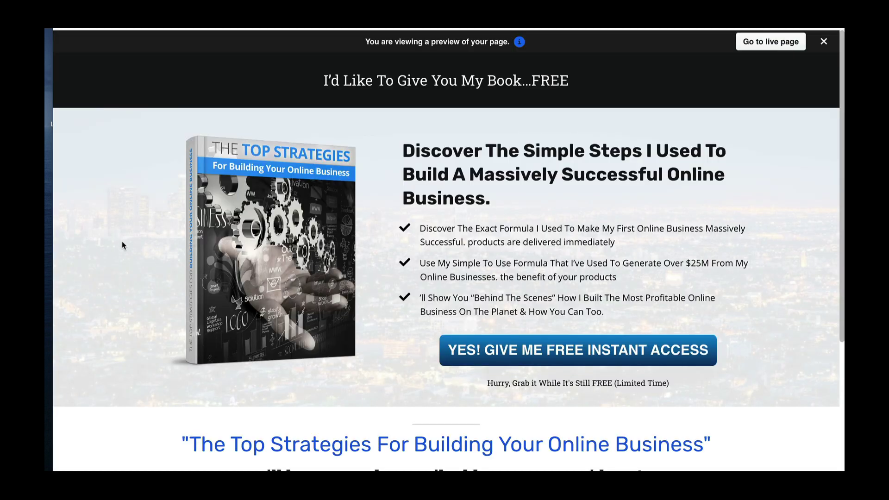
scroll(122, 240, "down", 1)
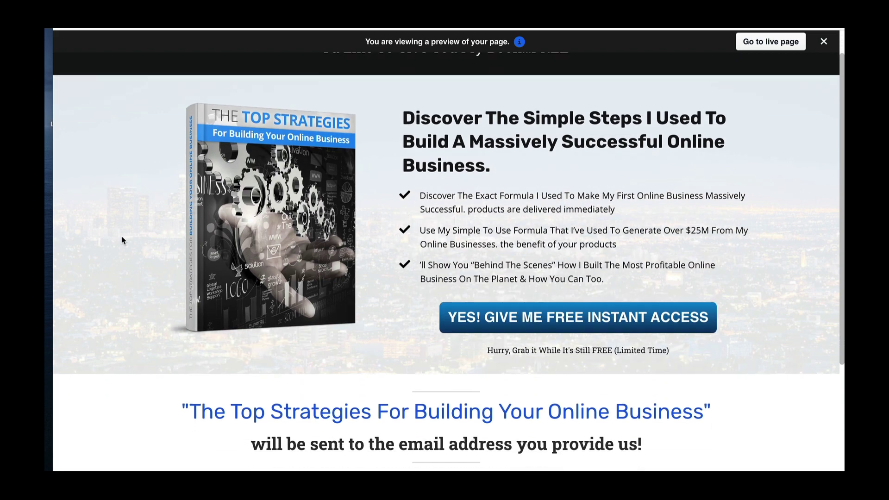
scroll(123, 240, "down", 2)
scroll(122, 240, "down", 1)
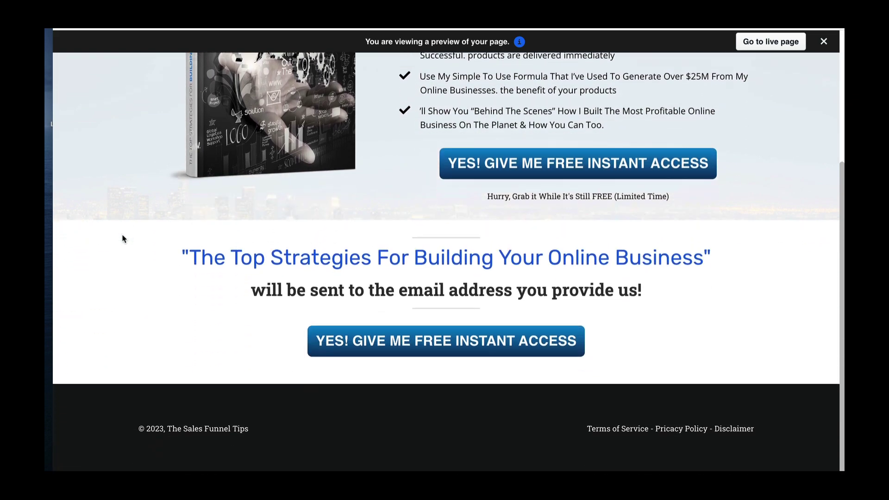
scroll(123, 239, "up", 4)
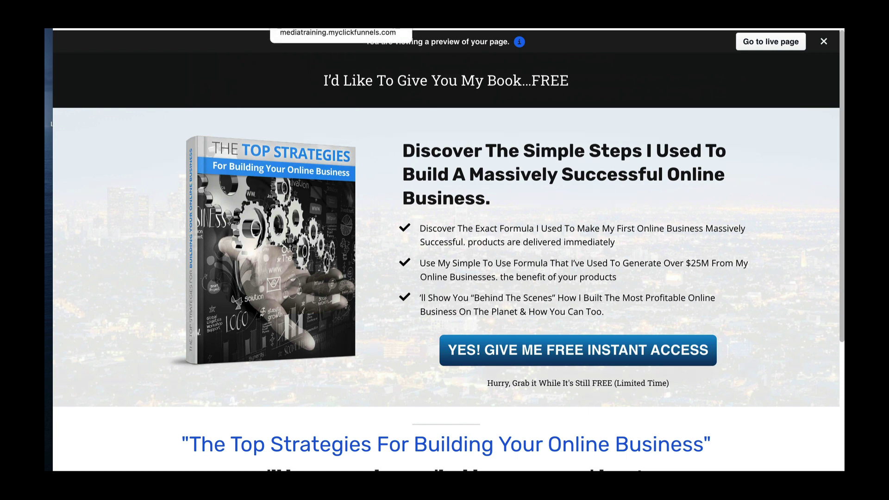
key("ctrl+w")
Step: Preview the funnel's Thank You page, look through its full length, and close the preview
scroll(279, 264, "down", 4)
mouse_move(443, 273)
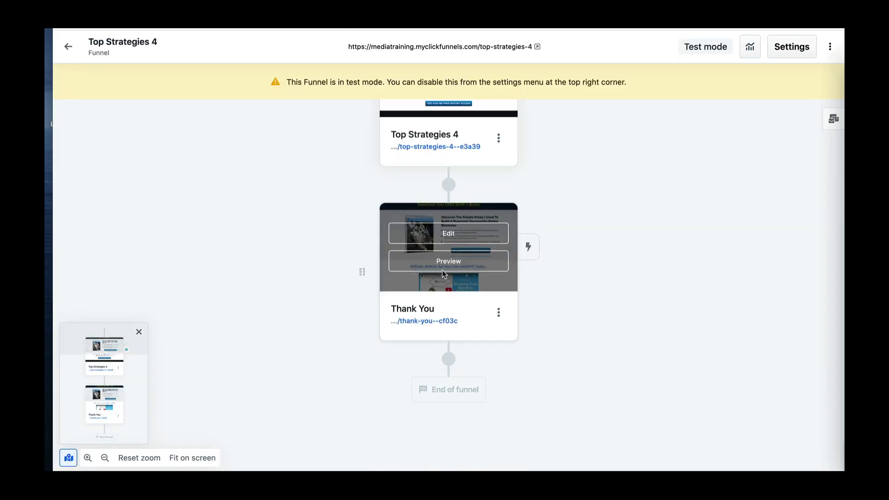
left_click(449, 262)
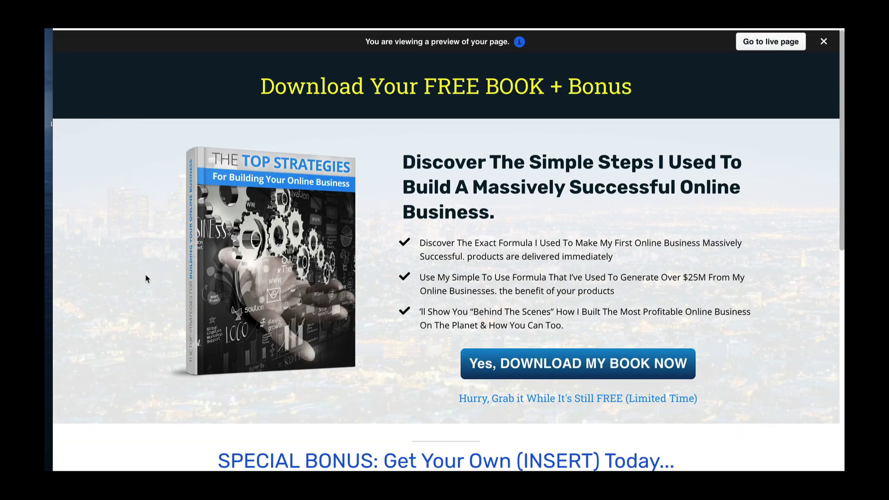
scroll(146, 278, "down", 4)
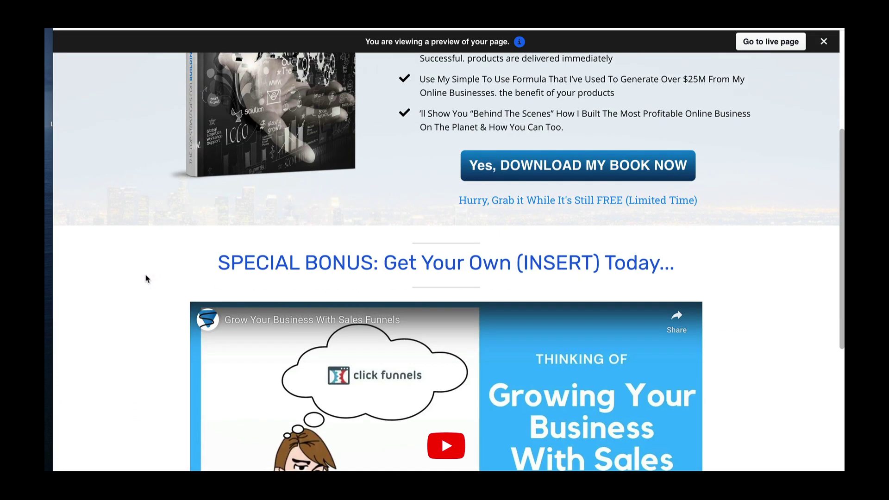
scroll(146, 278, "down", 4)
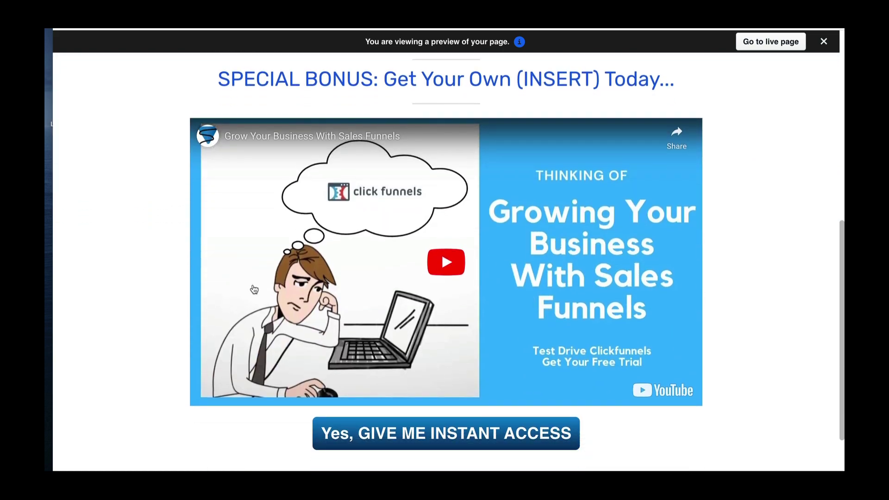
scroll(183, 287, "down", 2)
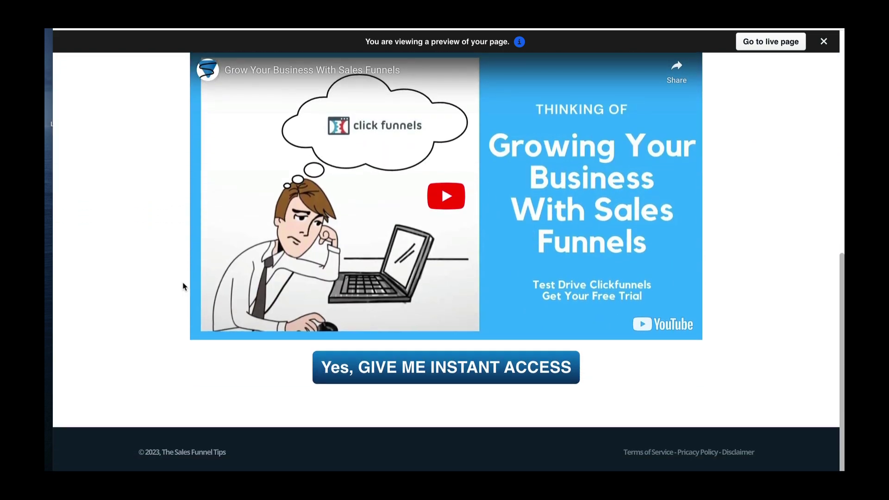
scroll(184, 286, "up", 10)
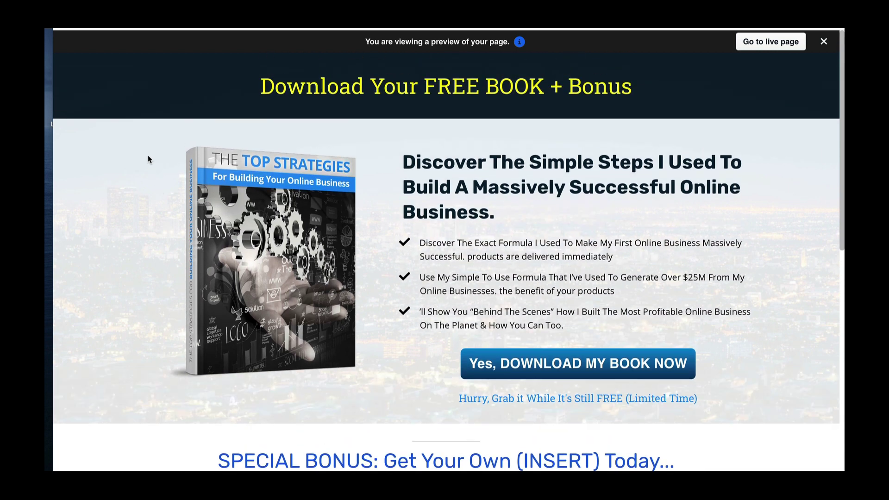
key("Escape")
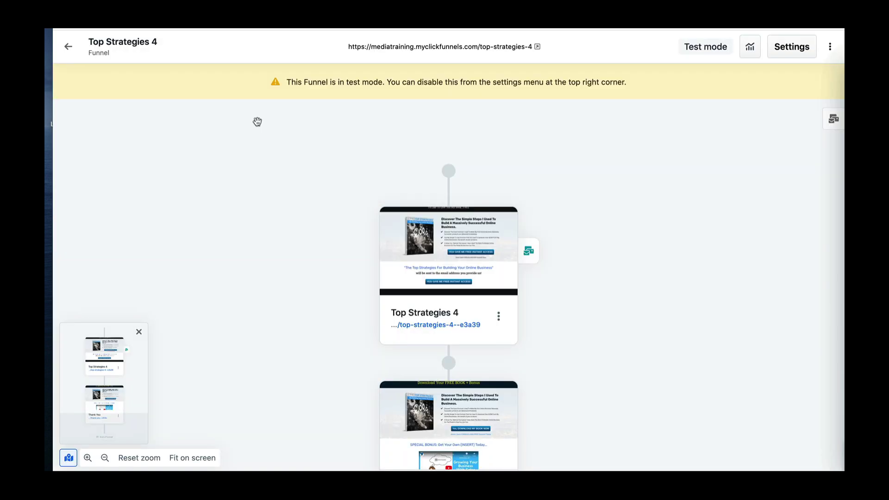
Step: Return to the funnels list and view the available funnel recipe templates without choosing one
left_click(68, 46)
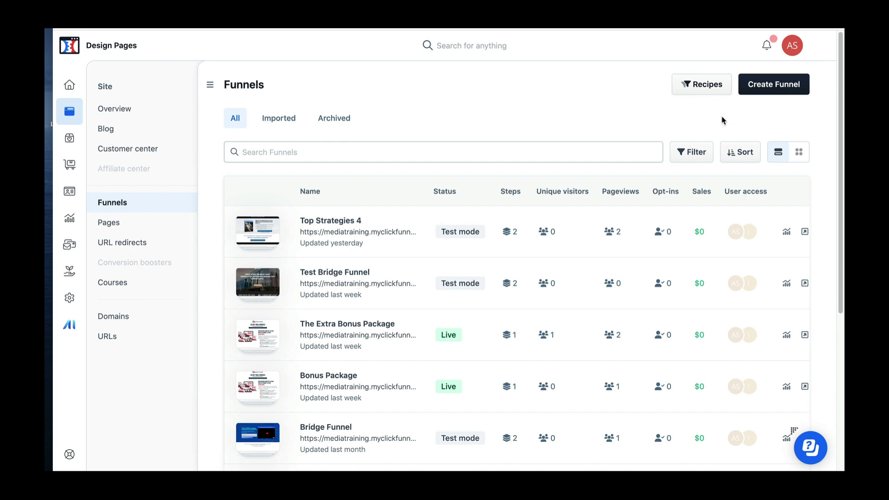
left_click(710, 90)
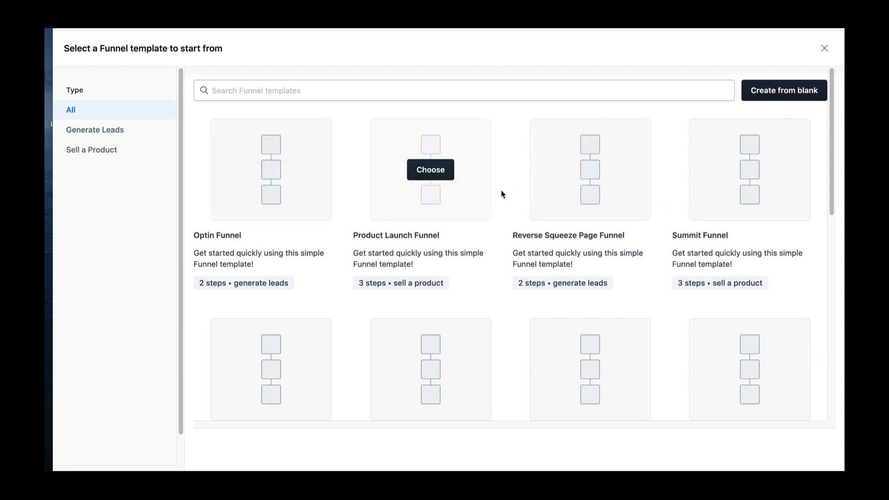
left_click(824, 49)
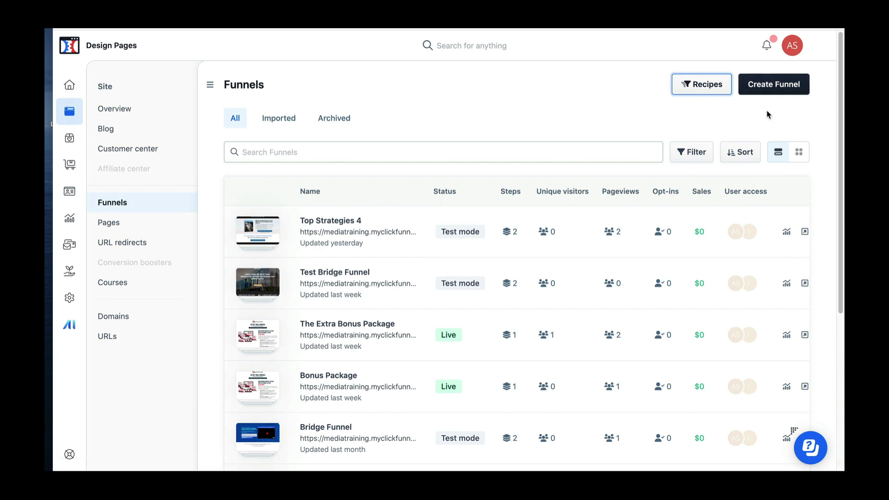
Step: Create a blank funnel named Test New Funnel, copying its name to the clipboard before creating it
left_click(770, 93)
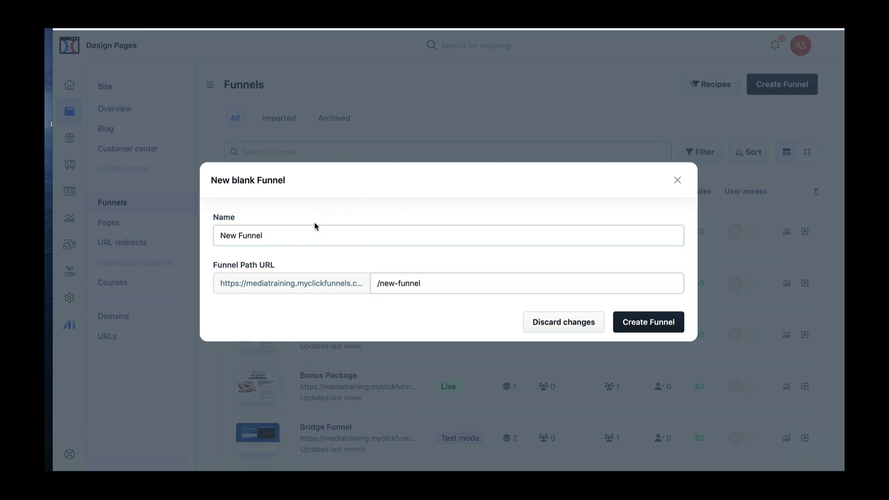
left_click(219, 235)
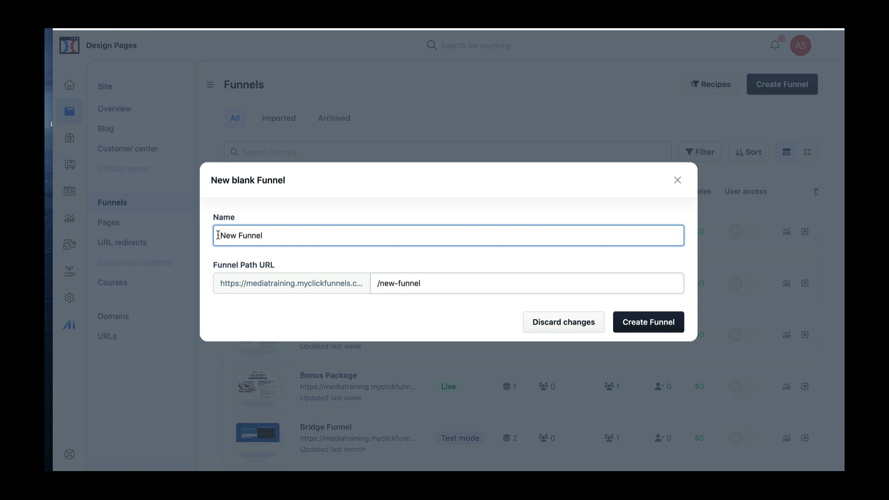
type("Te")
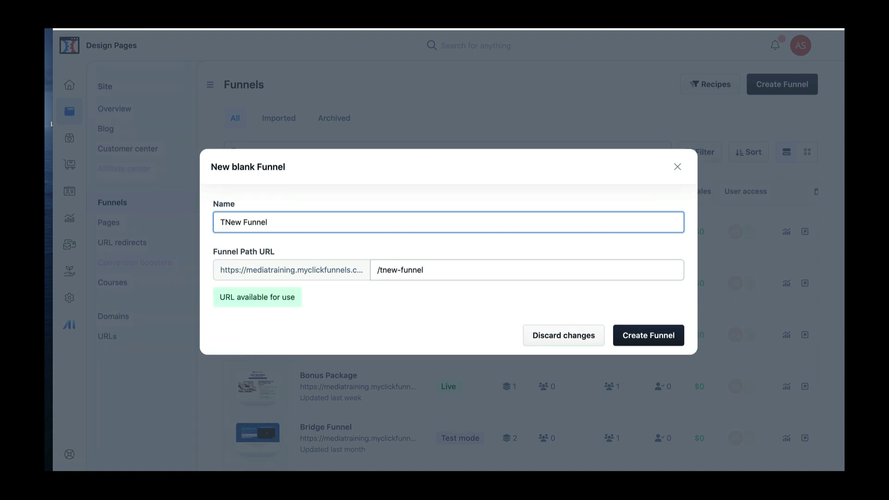
type("s")
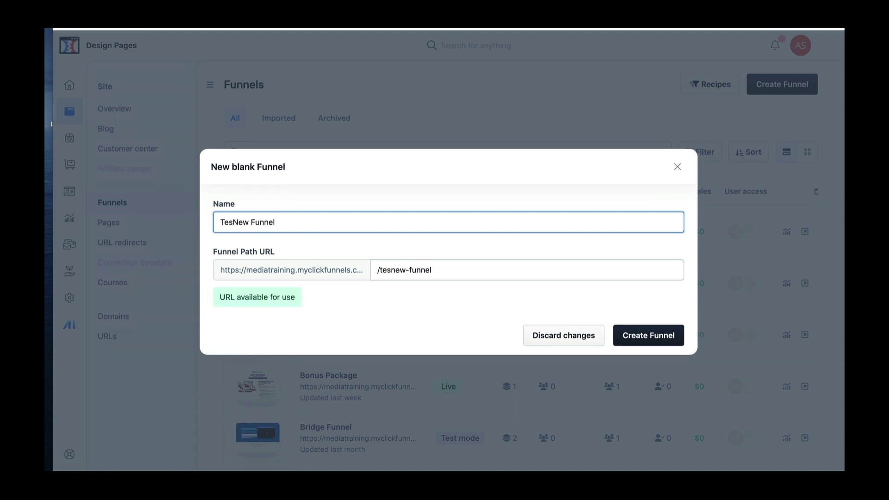
type("t")
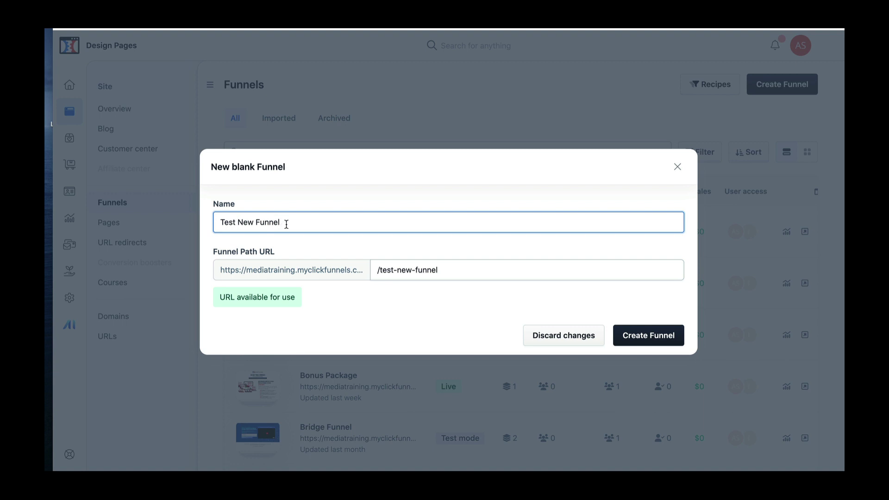
left_click_drag(281, 224, 218, 224)
key("ctrl+c")
left_click(637, 340)
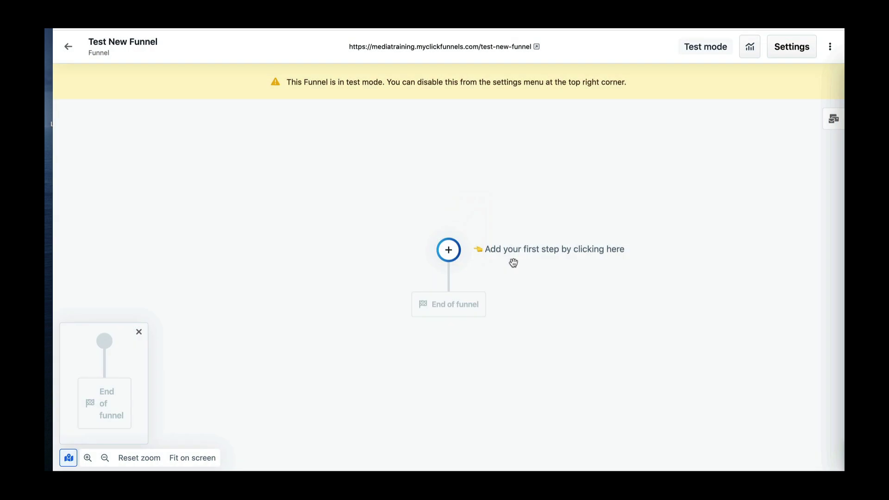
Step: Add a page as the funnel's first step, choosing the Hero Squeeze template from the Opt-in category
left_click(449, 251)
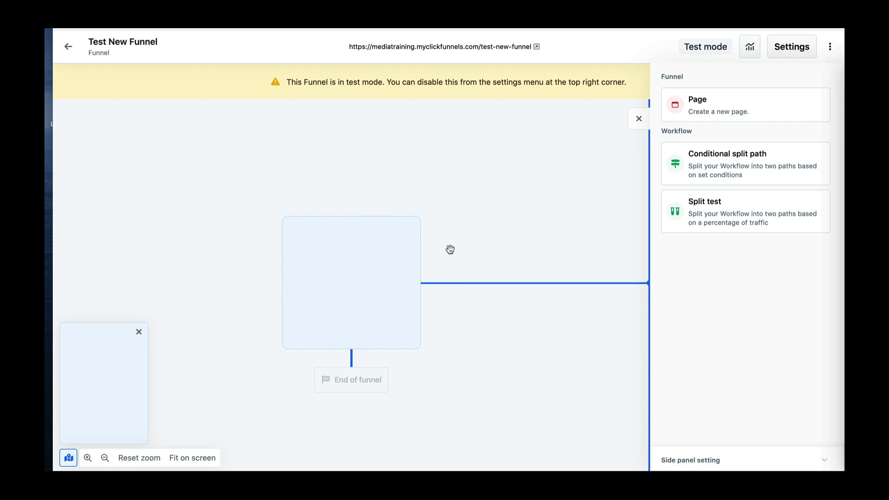
left_click(719, 103)
mouse_move(449, 168)
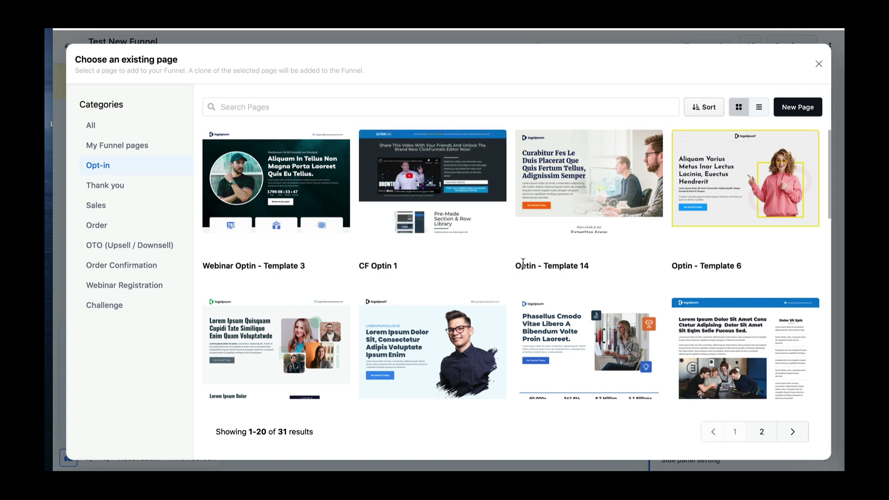
scroll(523, 264, "down", 7)
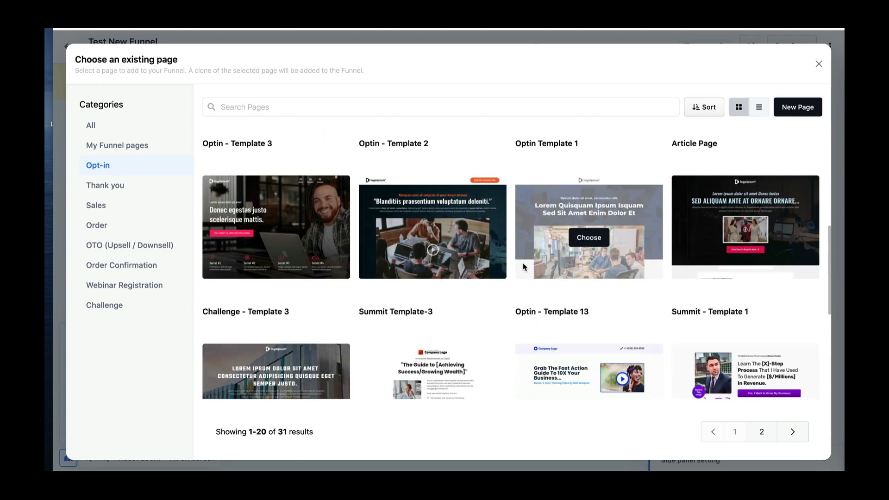
scroll(523, 267, "down", 2)
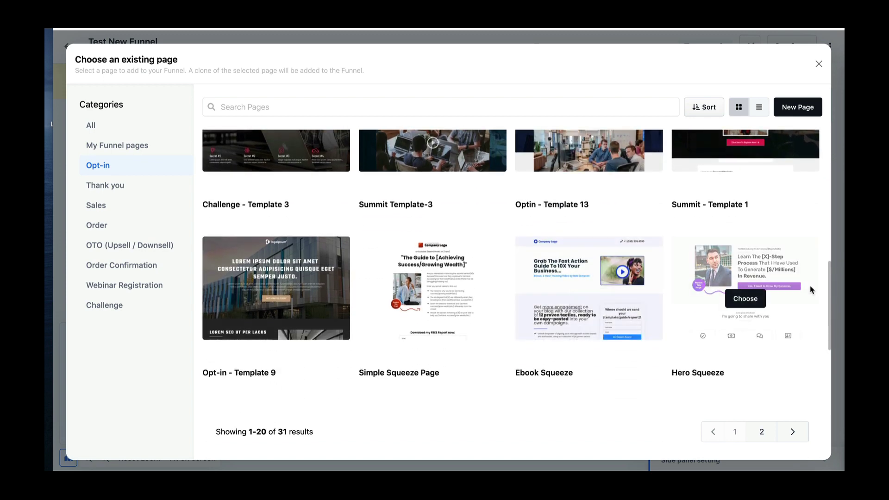
left_click(746, 300)
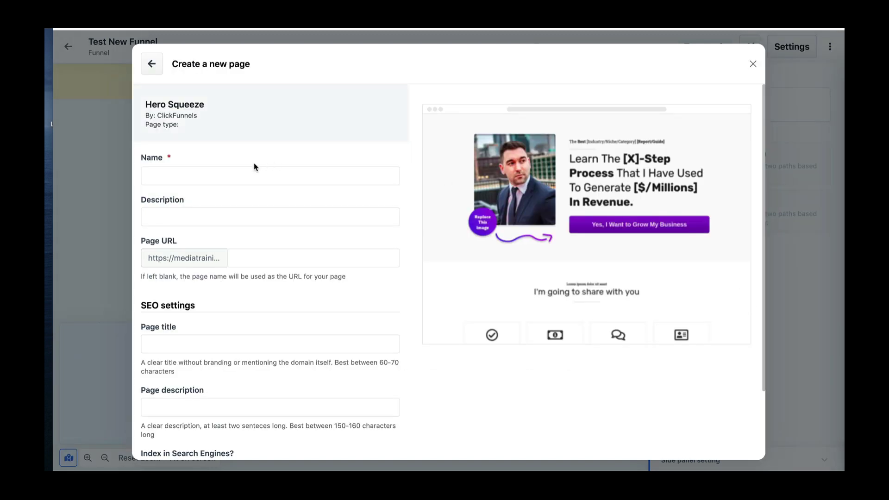
Step: Name the page Test New Funnel, turn off its indexing in search engines, and create the page
right_click(185, 175)
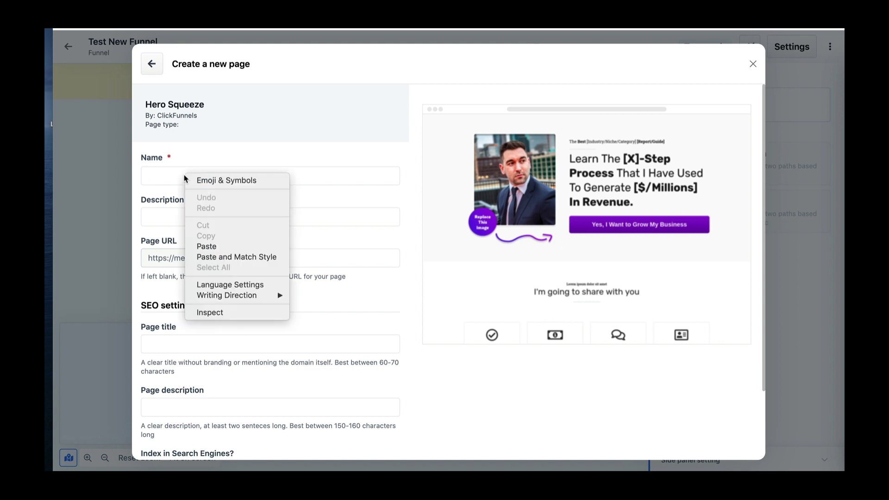
left_click(227, 255)
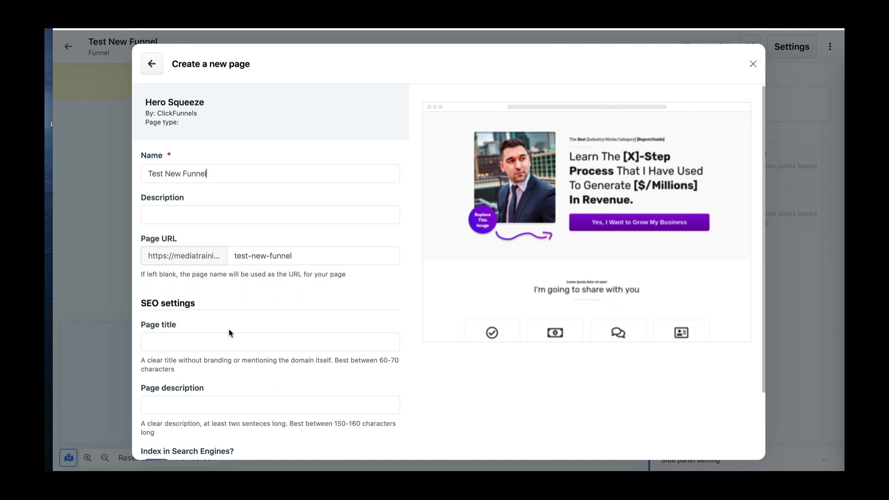
scroll(229, 331, "down", 2)
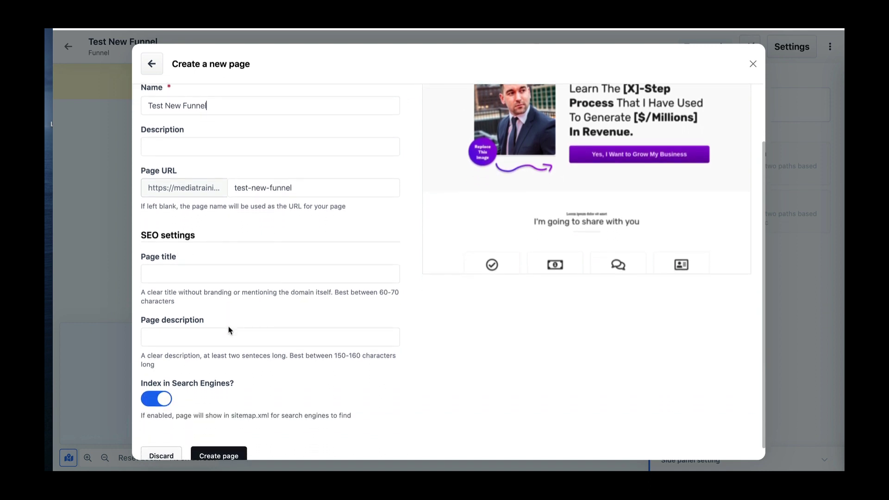
scroll(230, 331, "down", 1)
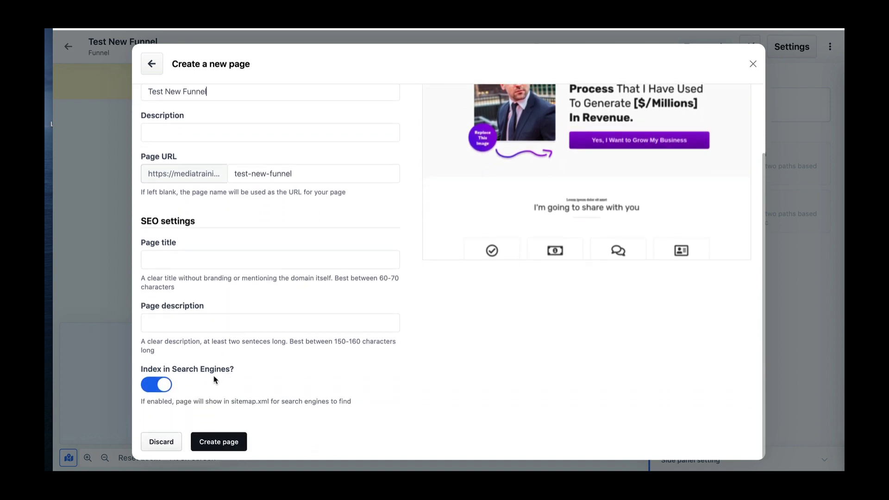
left_click(161, 388)
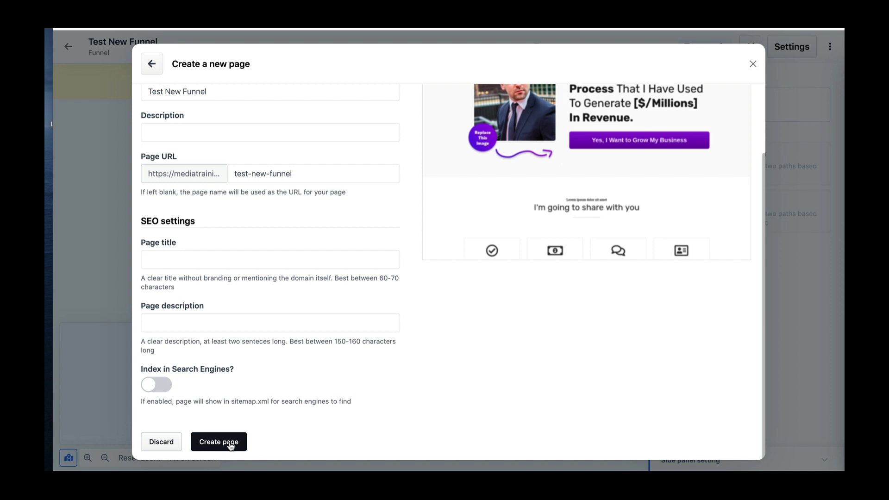
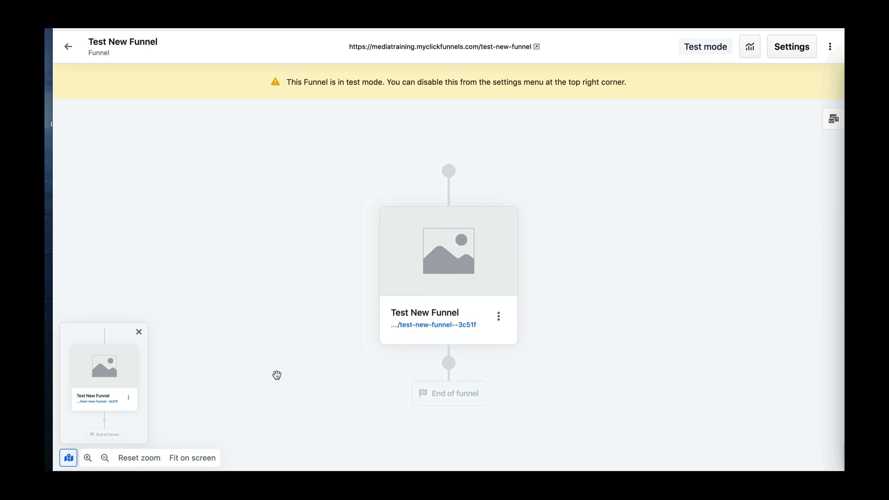
Step: Open the new Test New Funnel page for editing, preview it through its full length, and close the preview
mouse_move(417, 274)
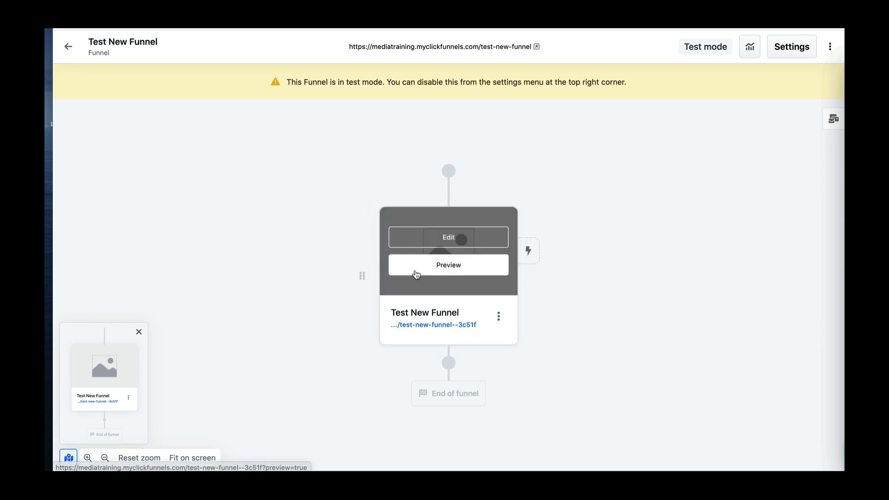
left_click(428, 240)
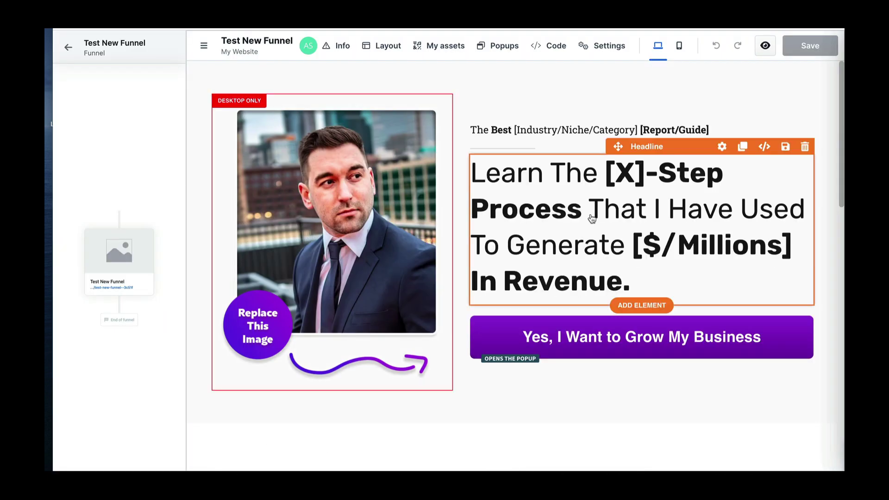
left_click(765, 45)
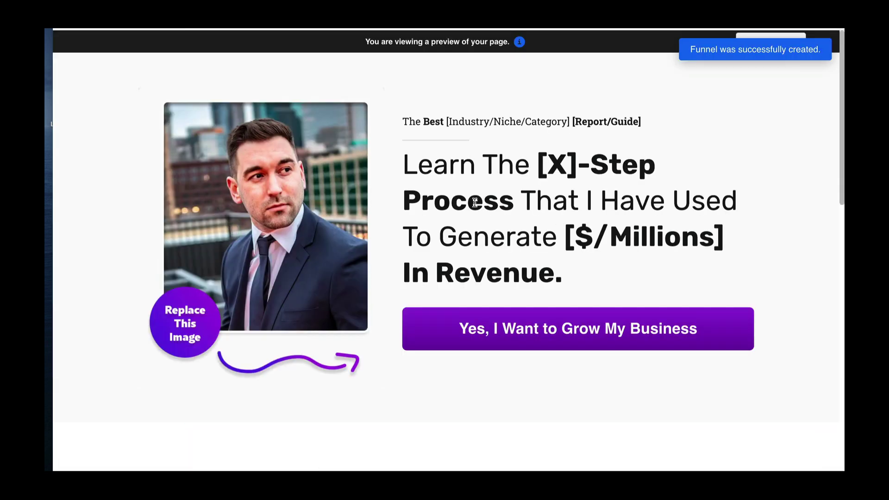
scroll(475, 202, "down", 10)
scroll(474, 202, "down", 2)
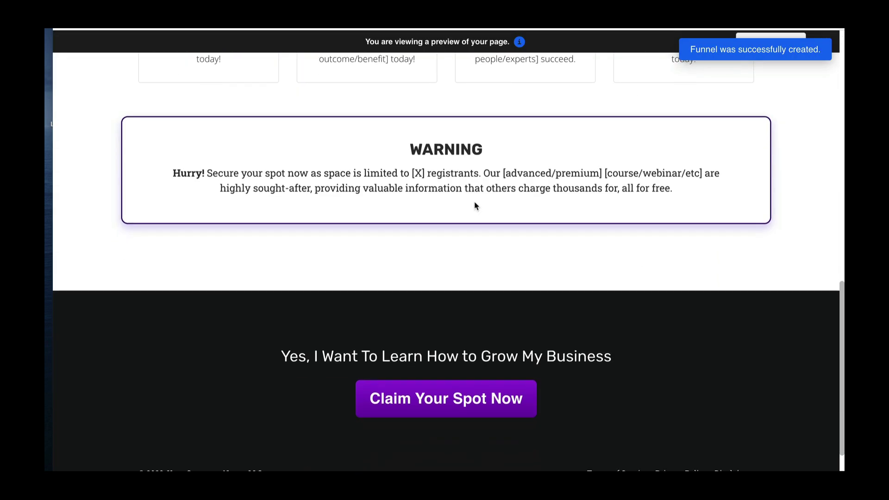
scroll(474, 203, "up", 8)
scroll(475, 204, "up", 4)
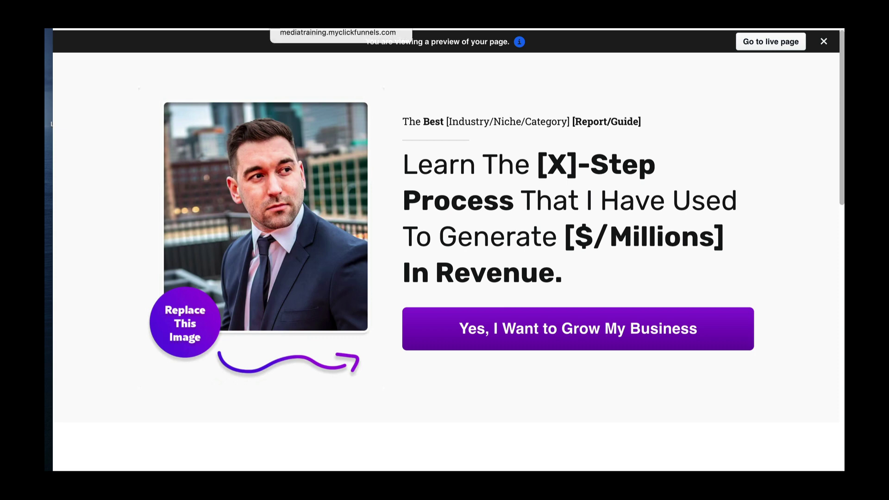
key("ctrl+w")
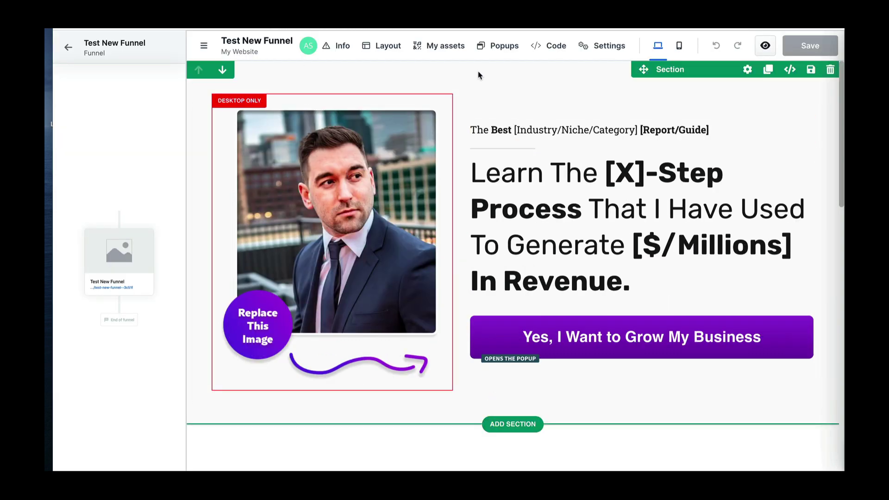
Step: Look over the hero section and the content below it in the editor, and hide the funnel overview beside the page
scroll(269, 412, "down", 8)
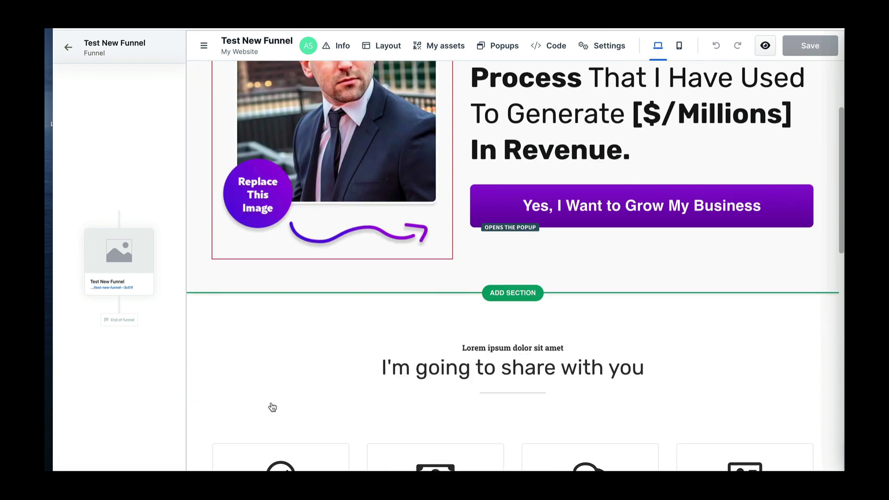
scroll(272, 406, "up", 8)
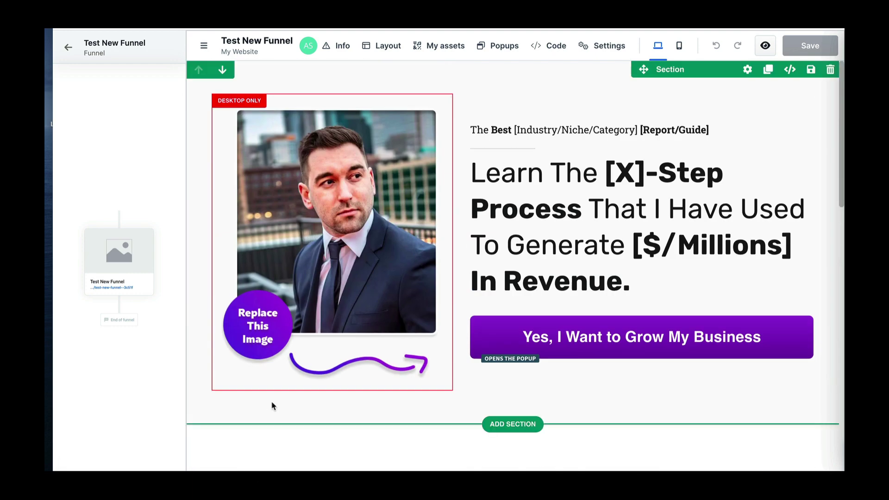
left_click(204, 48)
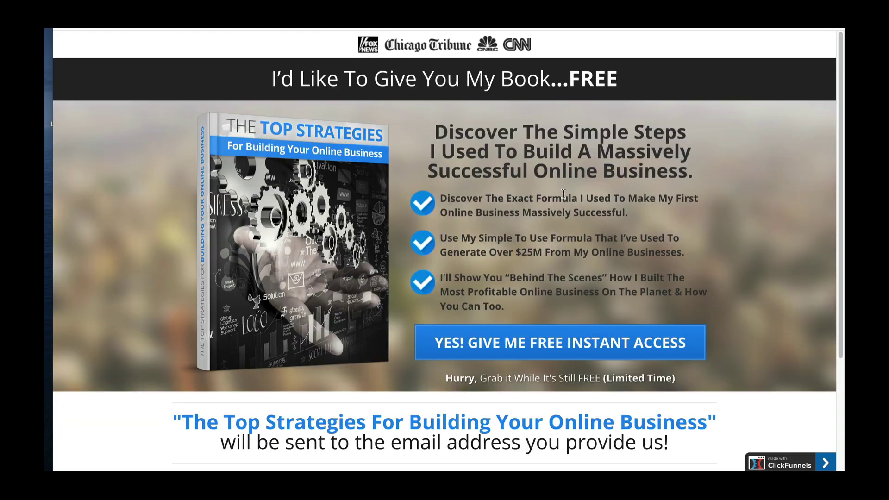
Step: Review the original free book opt-in page, switch to Word to examine the Lead Capture Funnel Copy document, and return to the page editor
scroll(563, 194, "down", 4)
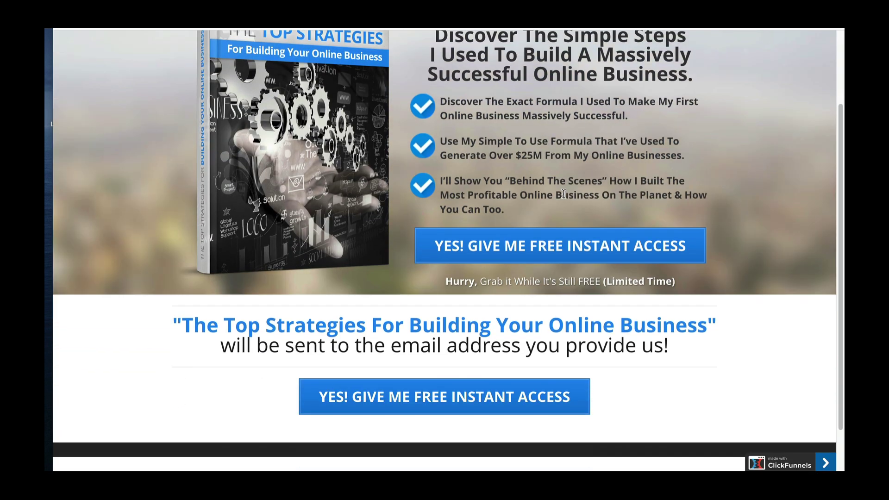
scroll(564, 192, "up", 4)
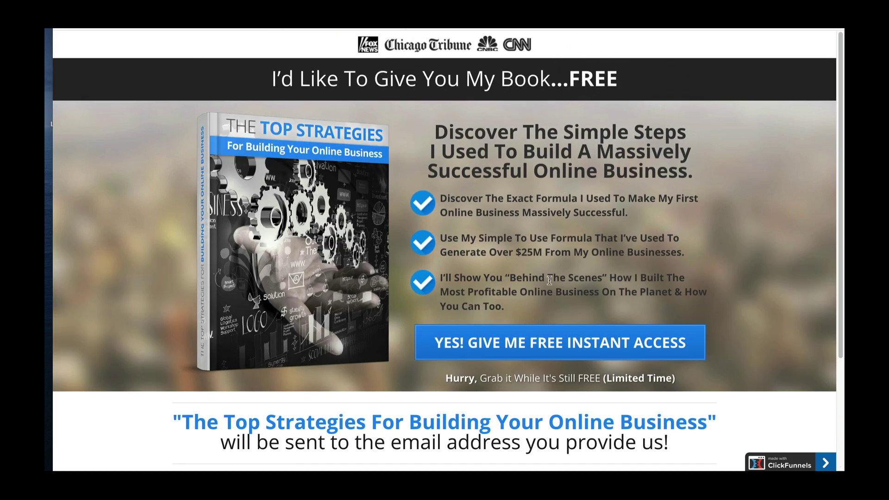
scroll(524, 279, "down", 3)
scroll(524, 278, "up", 3)
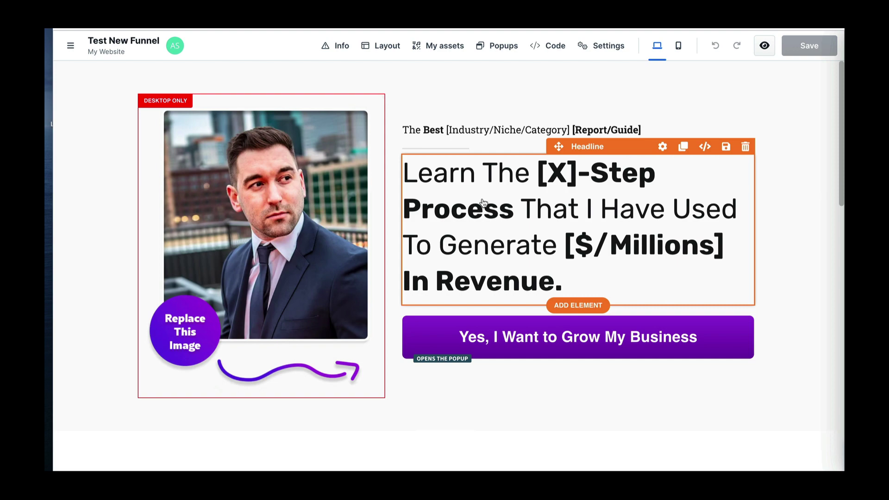
key("super+Tab")
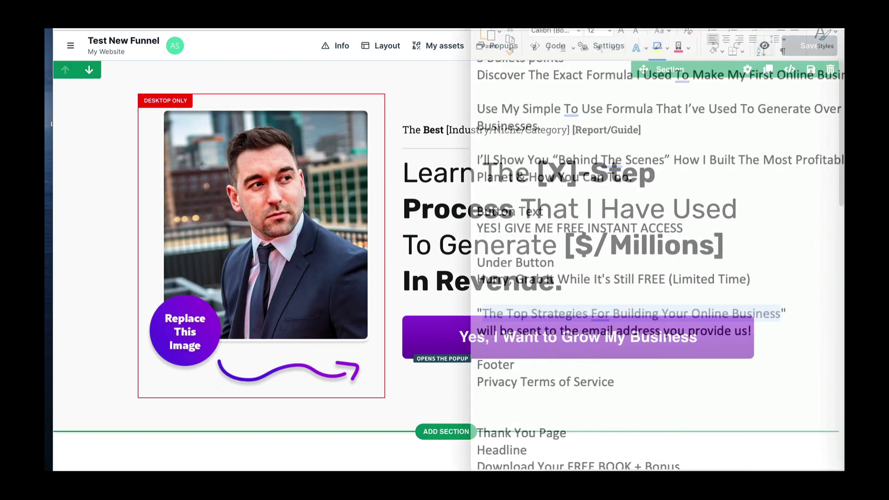
double_click(757, 171)
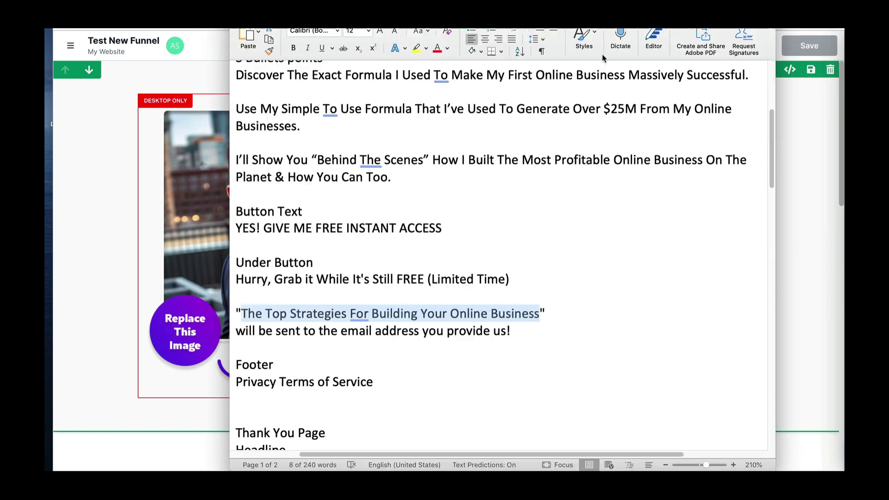
scroll(520, 152, "up", 5)
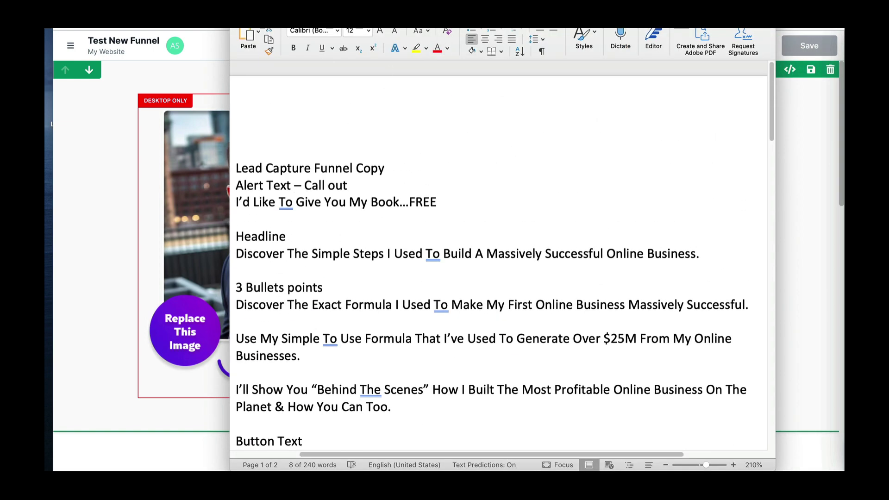
key("super+Tab")
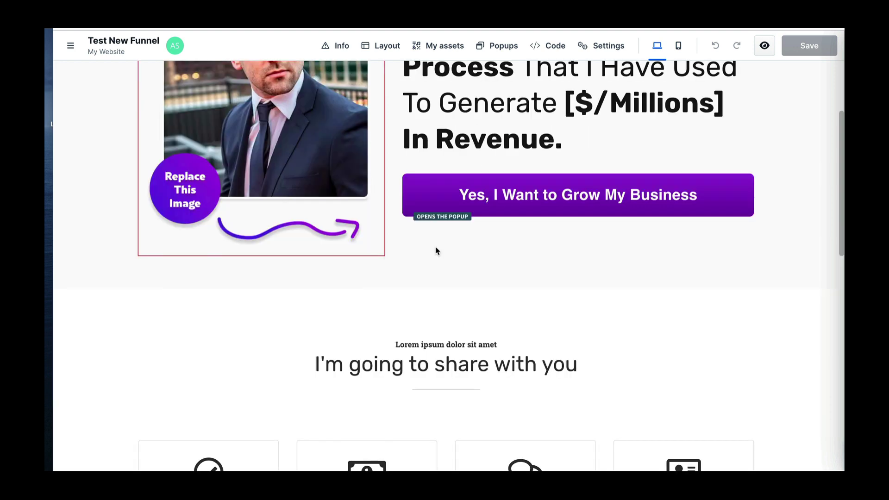
Step: Add a blank full-page section with a one-column row below the hero section
scroll(446, 109, "down", 3)
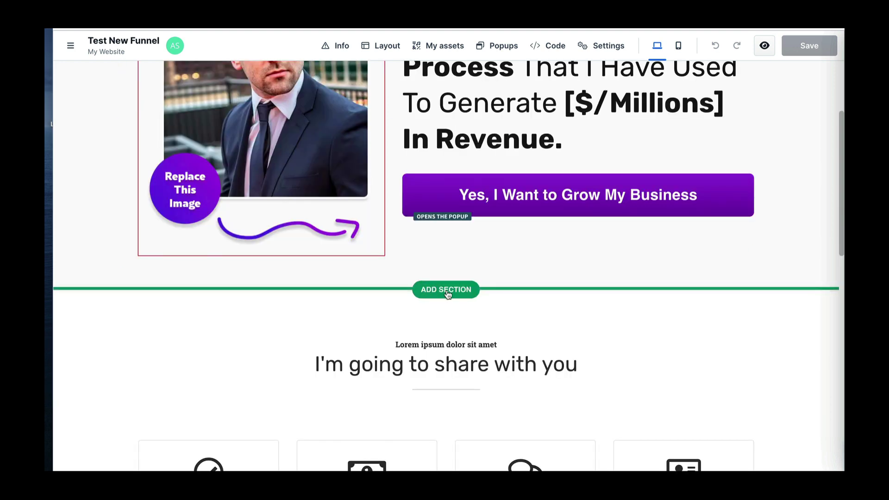
left_click(446, 290)
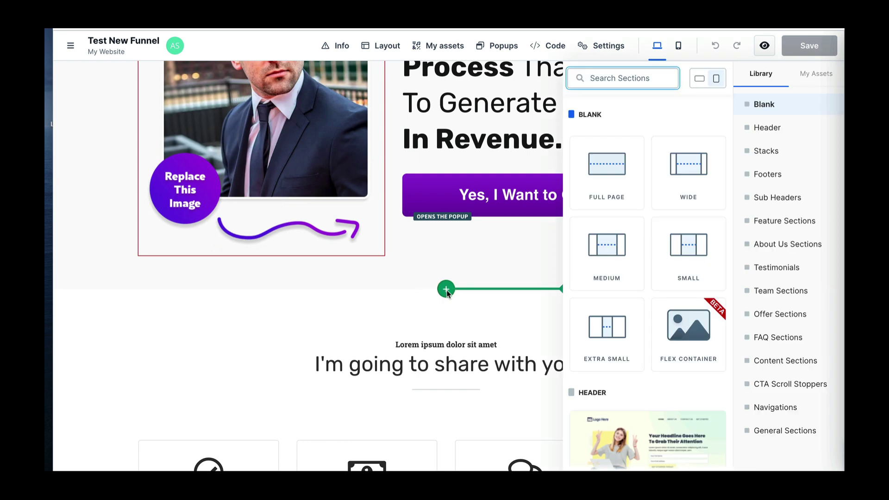
left_click(598, 184)
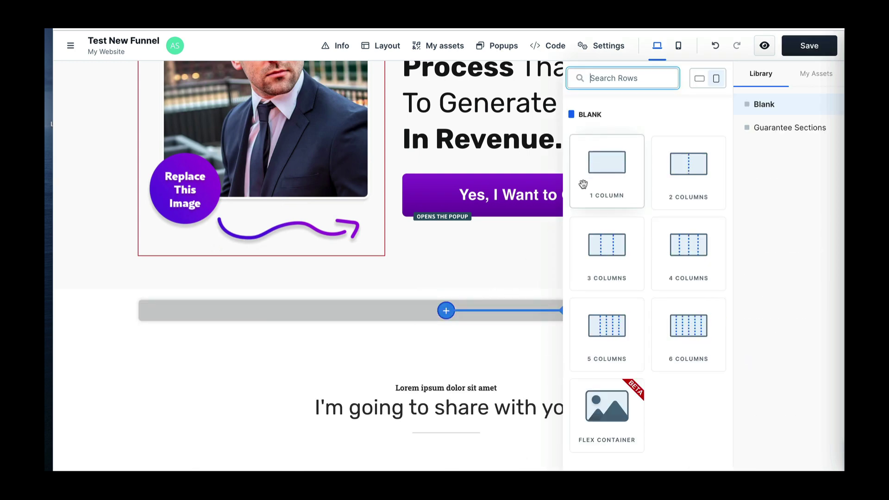
left_click(614, 168)
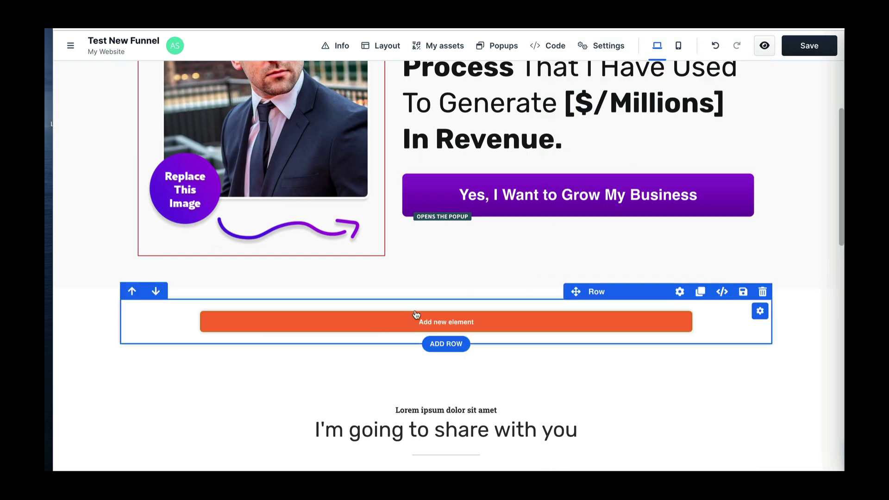
Step: Add a Sub Headline element to the new row and move its section above the hero section
left_click(443, 323)
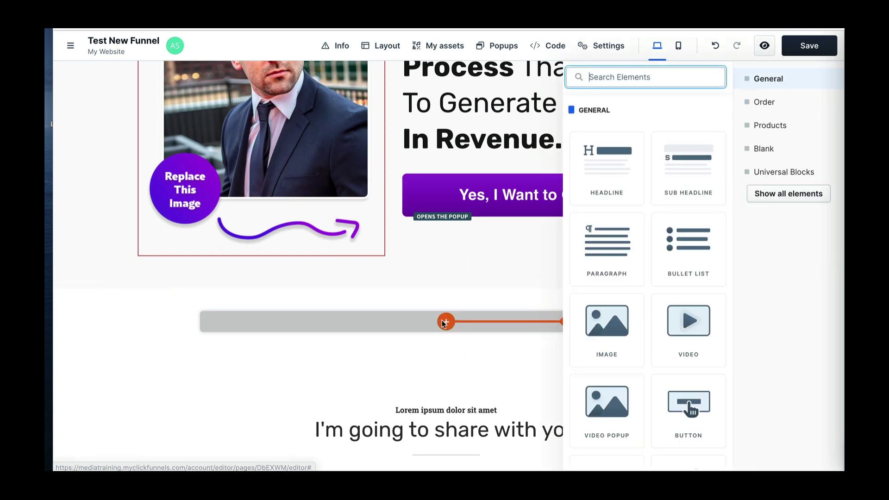
left_click(694, 154)
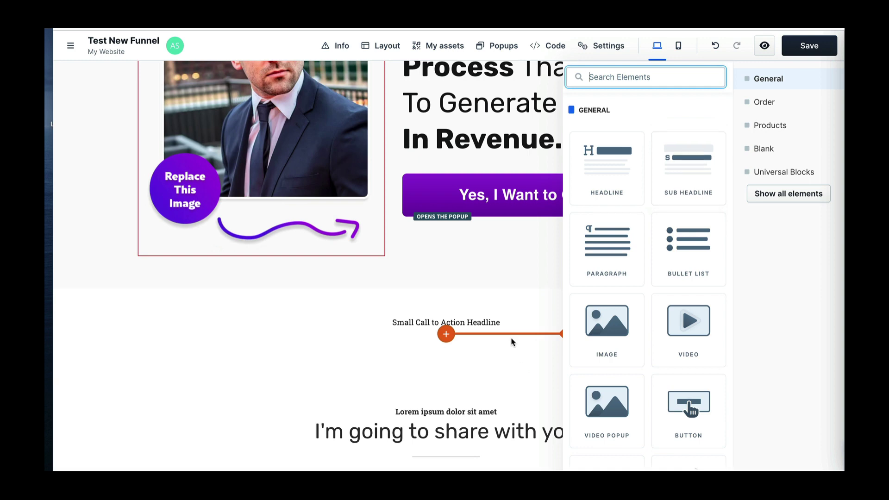
left_click(504, 314)
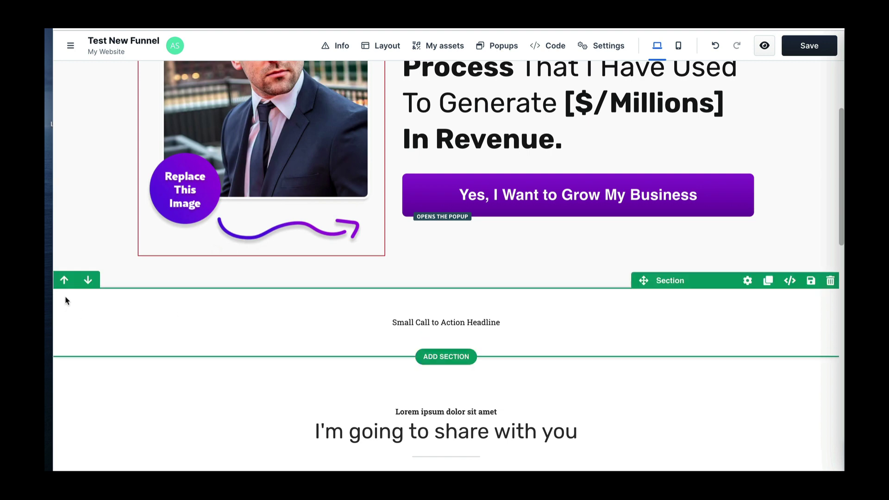
left_click(64, 279)
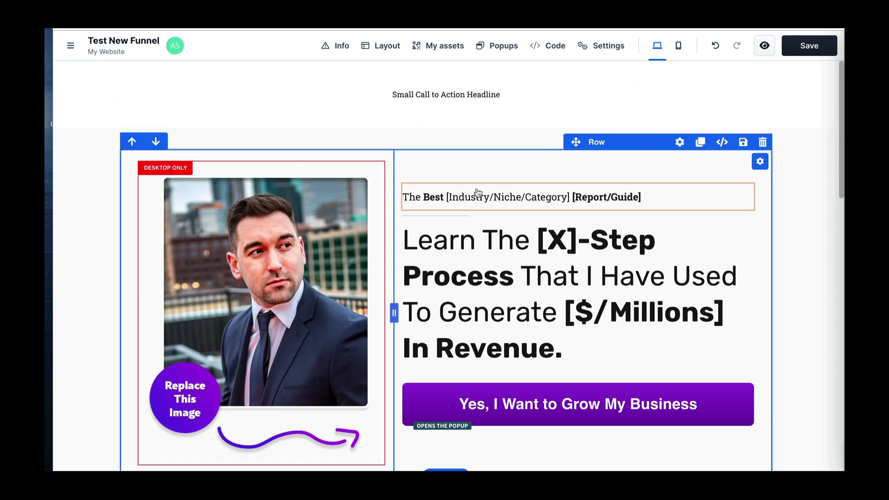
Step: Delete the four-column icon row and the Warning row beneath the "I'm going to share with you" heading
scroll(427, 172, "down", 10)
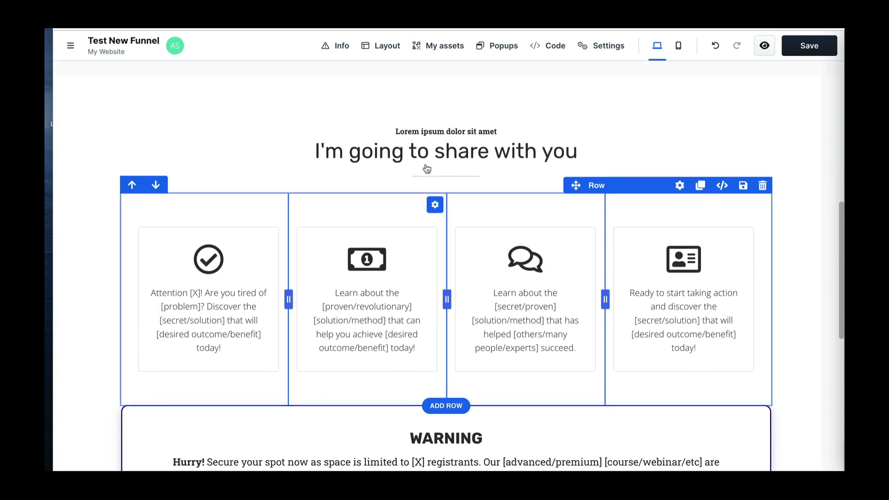
scroll(315, 150, "up", 3)
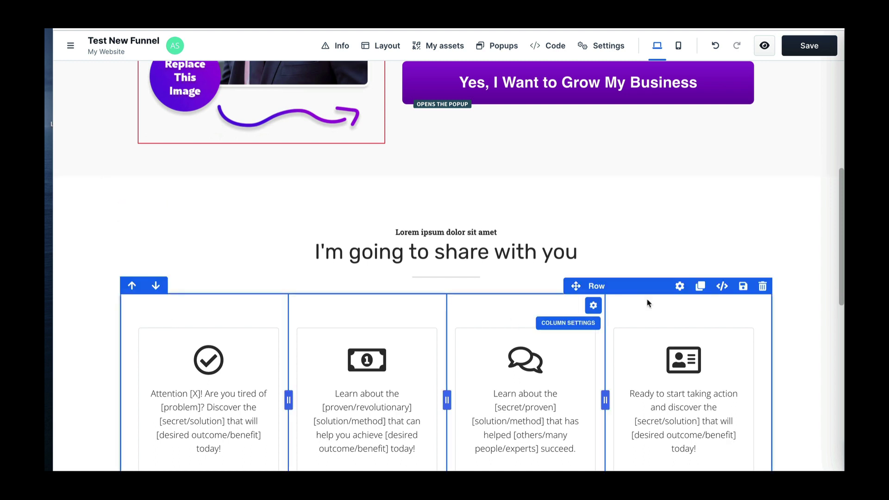
left_click(762, 288)
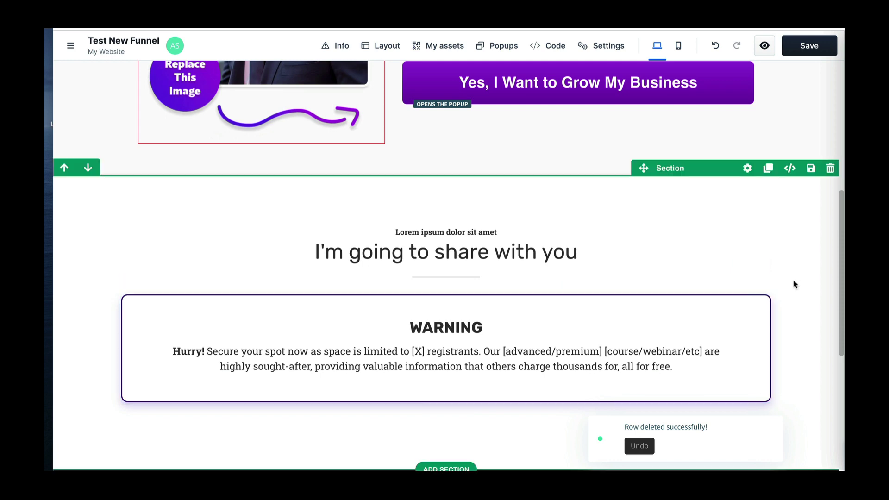
left_click(762, 286)
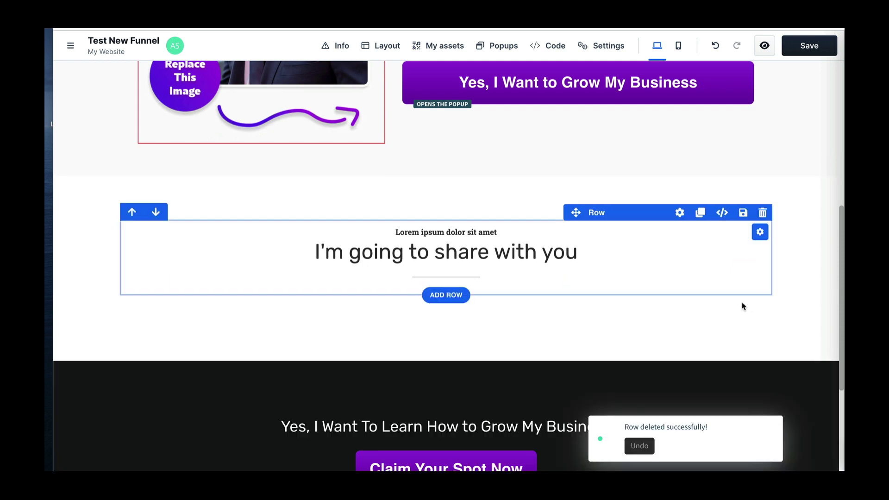
scroll(557, 347, "down", 4)
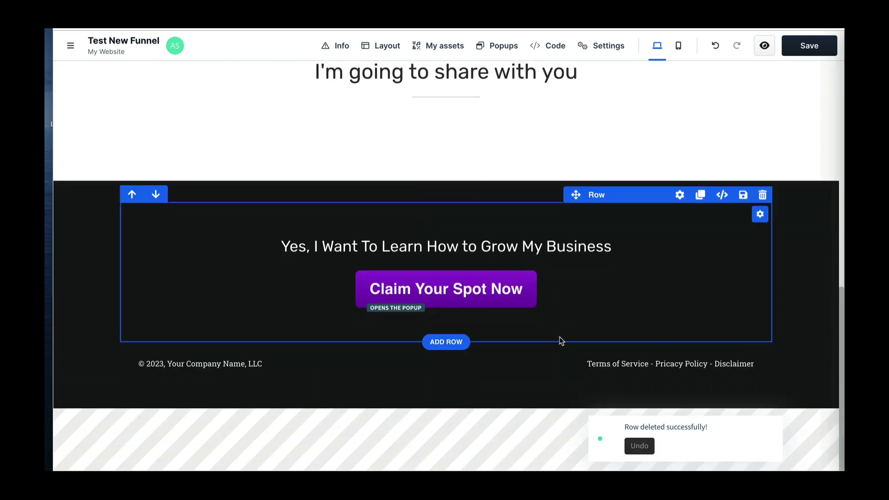
Step: Delete the "Yes, I Want To Learn How to Grow My Business" row with its button above the footer
left_click(762, 194)
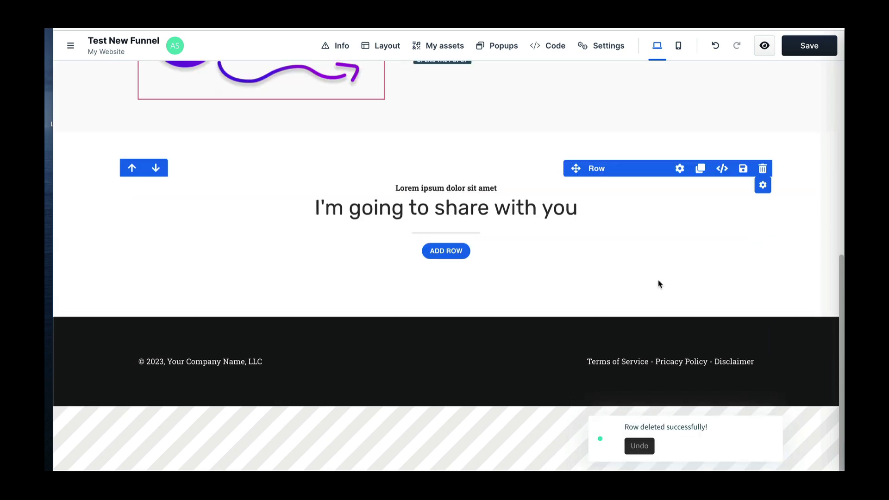
scroll(526, 319, "up", 7)
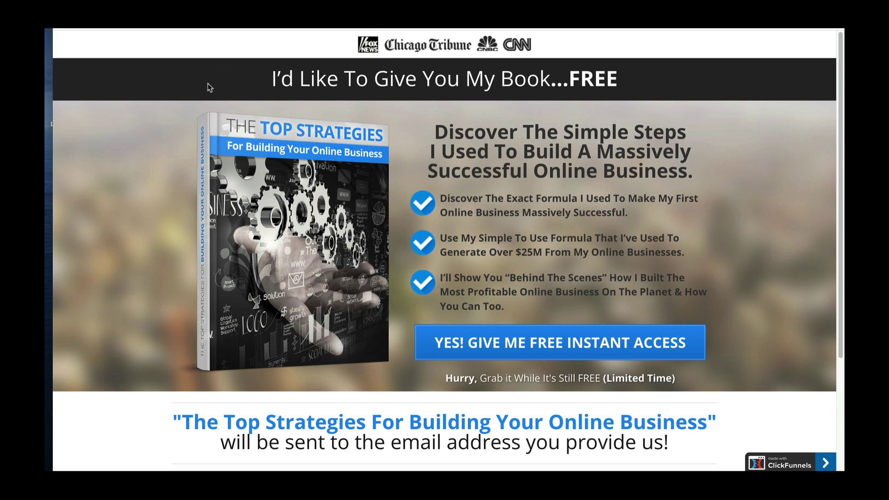
Step: Examine the original free book opt-in page from header to footer and compare its layout with the trimmed page in the editor
scroll(287, 255, "down", 3)
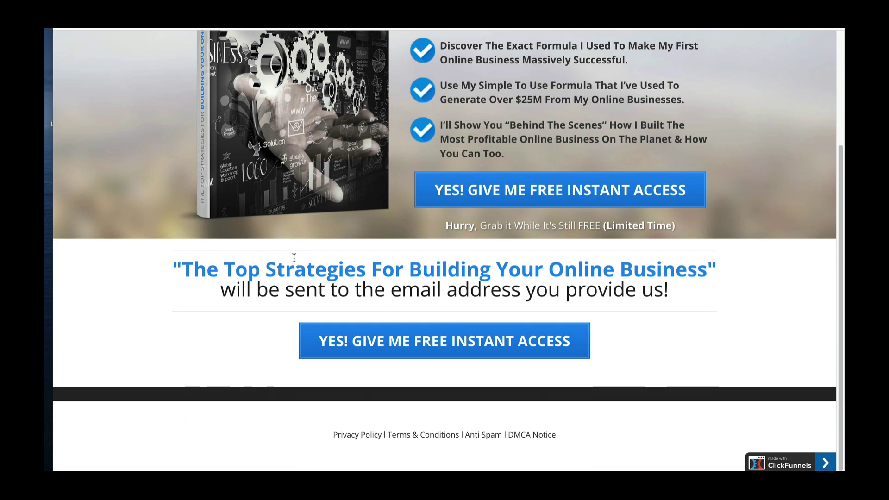
scroll(241, 366, "up", 3)
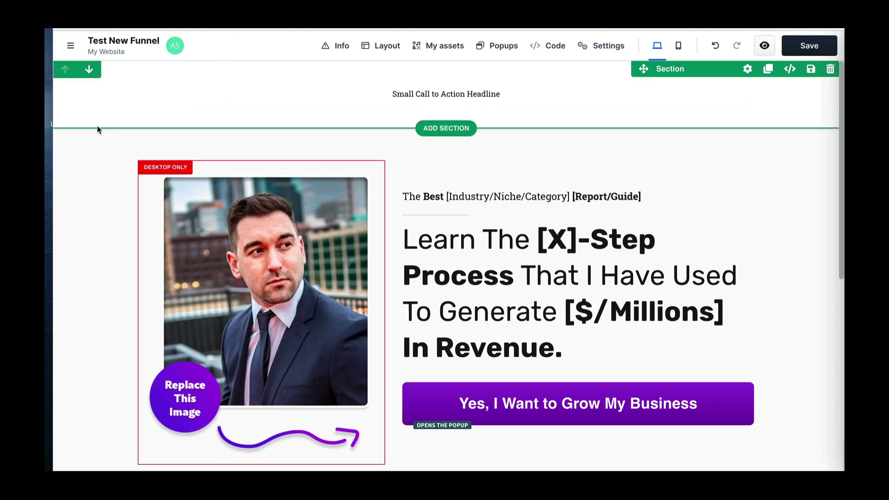
scroll(97, 130, "down", 3)
scroll(97, 129, "down", 4)
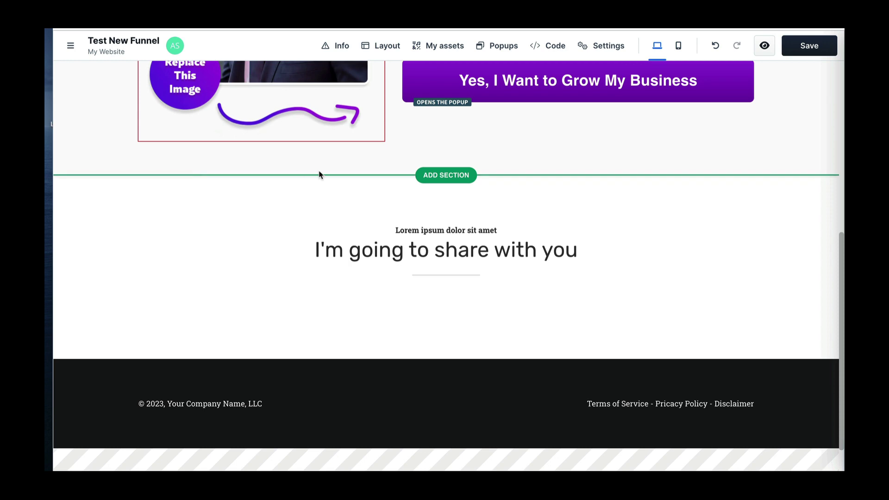
scroll(320, 174, "up", 3)
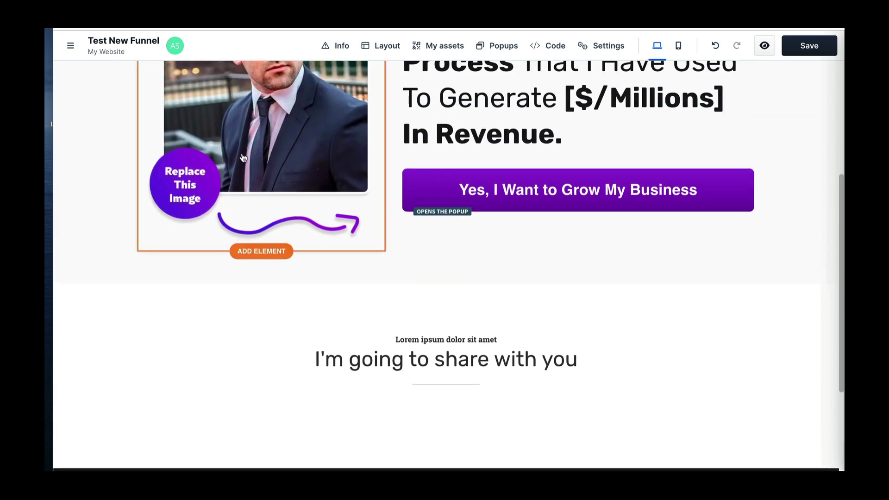
scroll(327, 291, "up", 5)
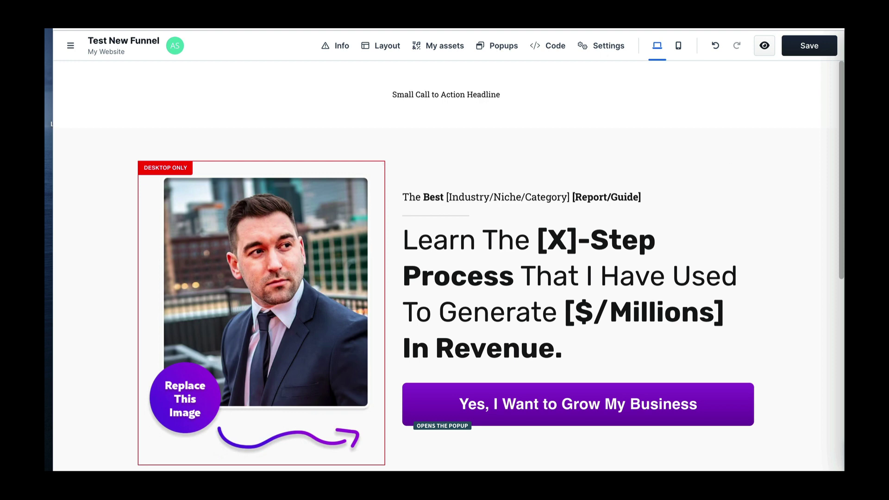
Step: Replace the sub headline above the hero section with the copied text "I'd Like To Give You My Book…FREE", matching the existing style
double_click(477, 94)
triple_click(478, 94)
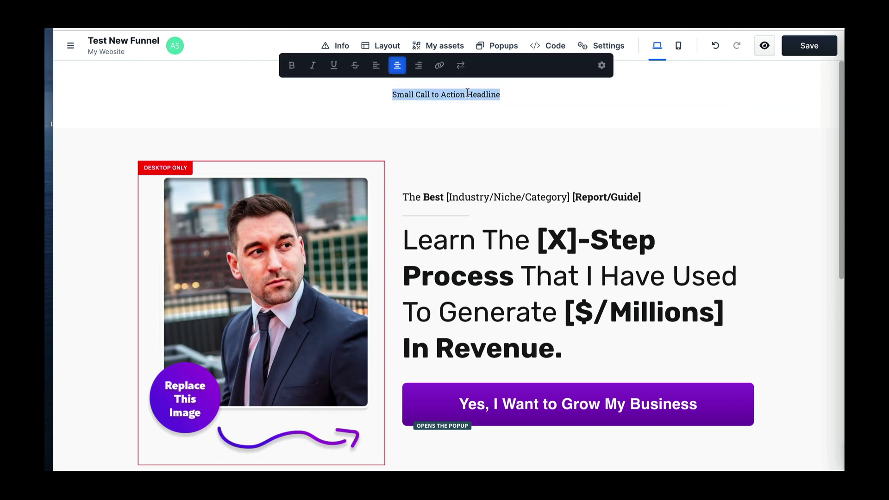
right_click(468, 94)
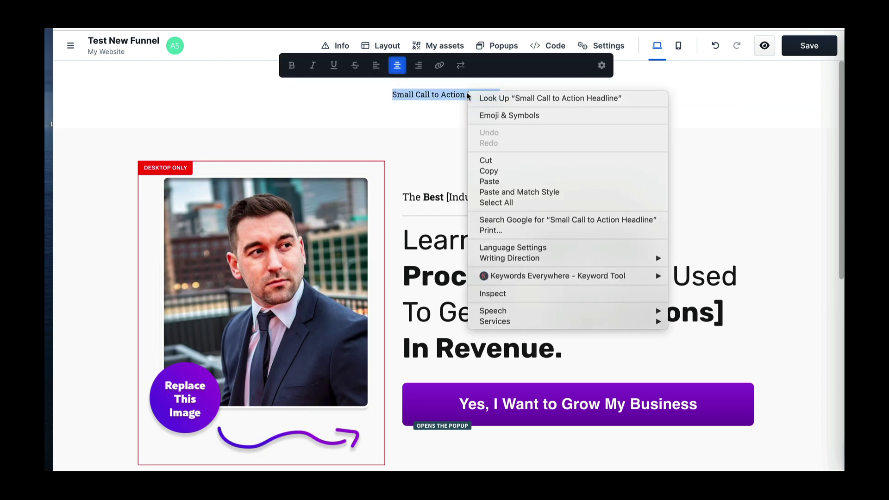
left_click(551, 192)
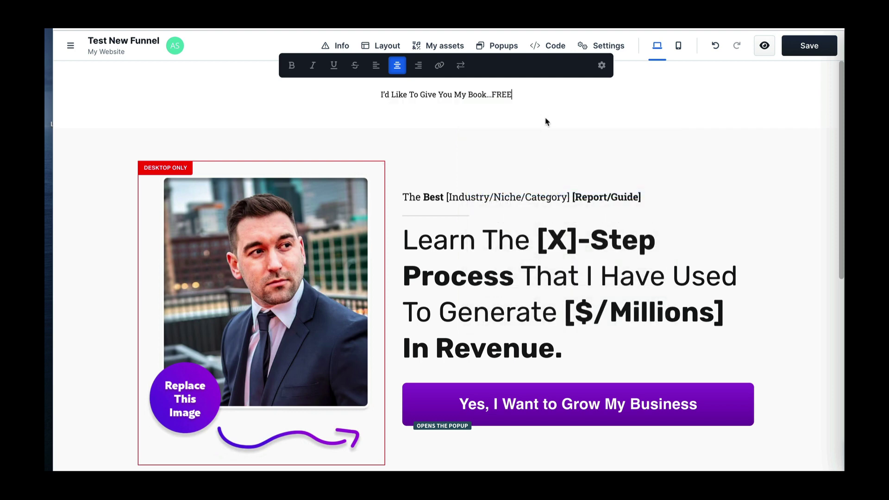
left_click(549, 132)
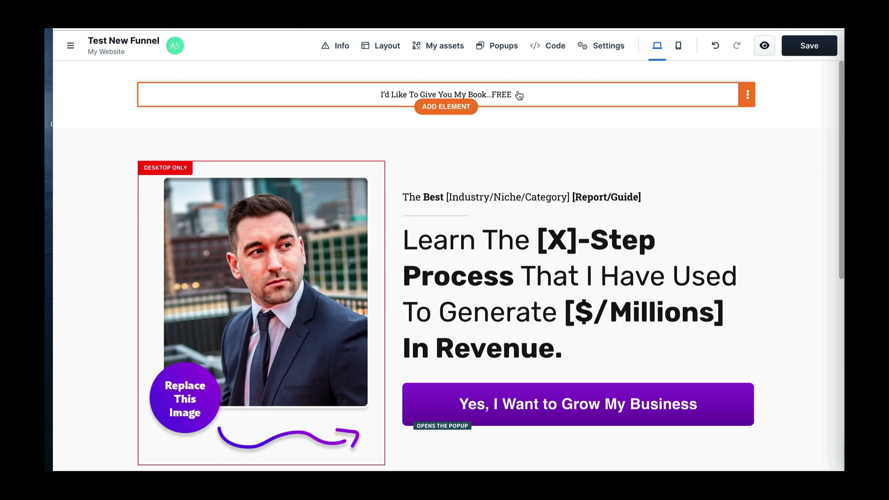
Step: Override the "I'd Like To Give You My Book…FREE" sub headline's typography with a font size of 1.94 rem
left_click(607, 93)
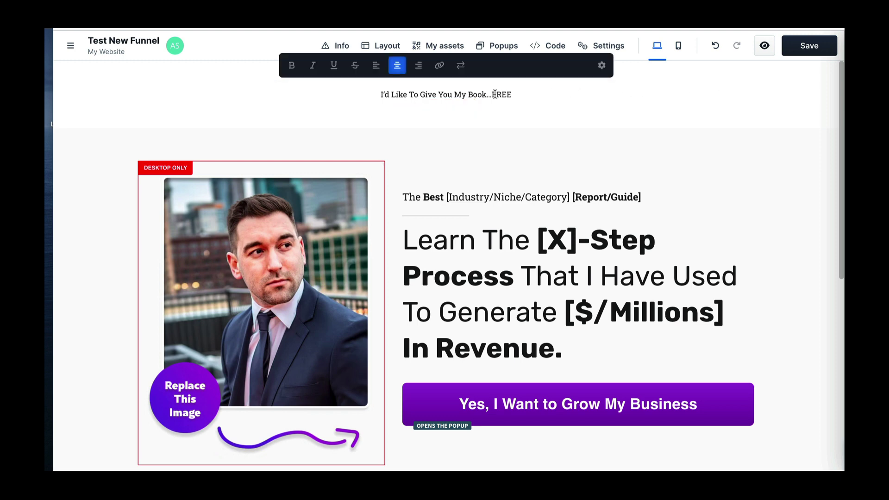
left_click(598, 69)
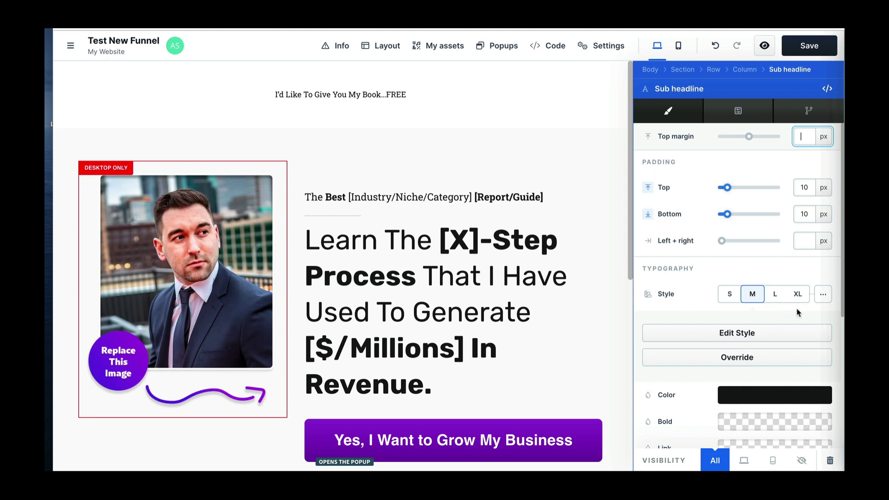
left_click(821, 296)
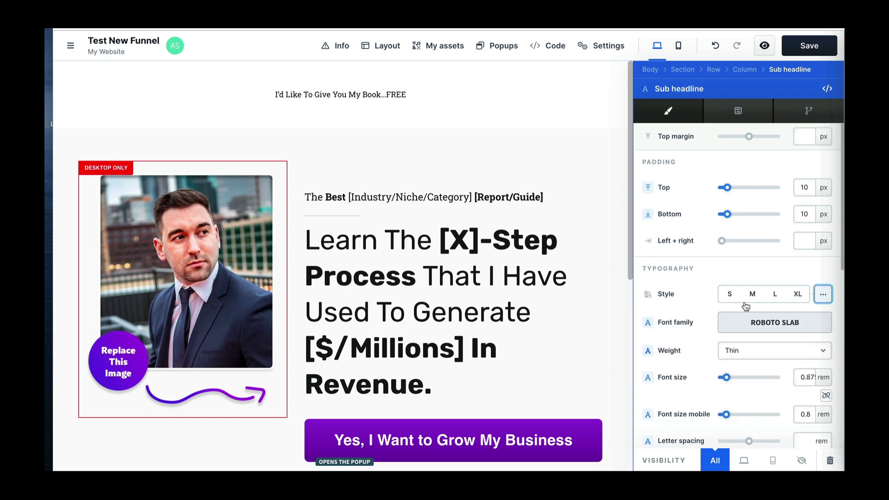
scroll(741, 301, "down", 3)
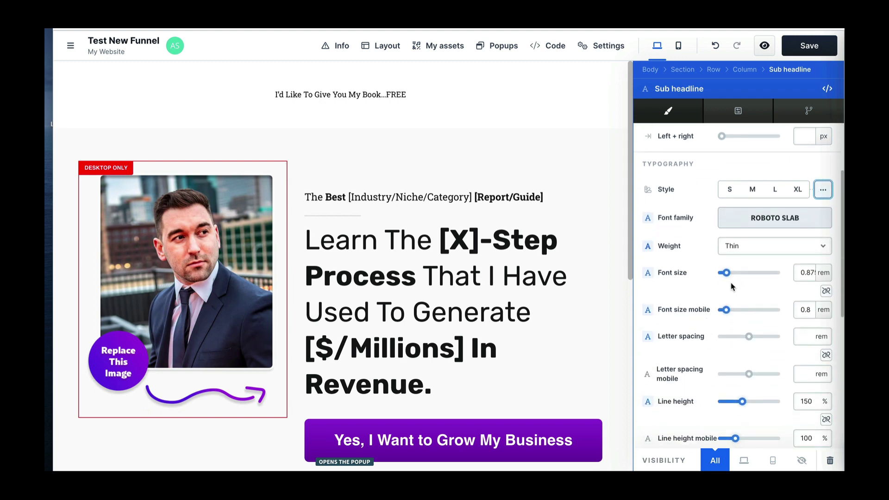
left_click(727, 274)
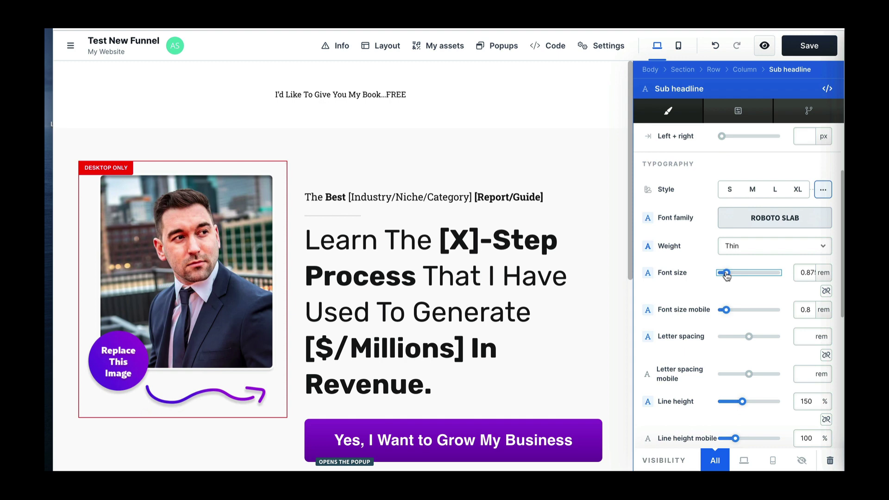
left_click_drag(727, 274, 733, 278)
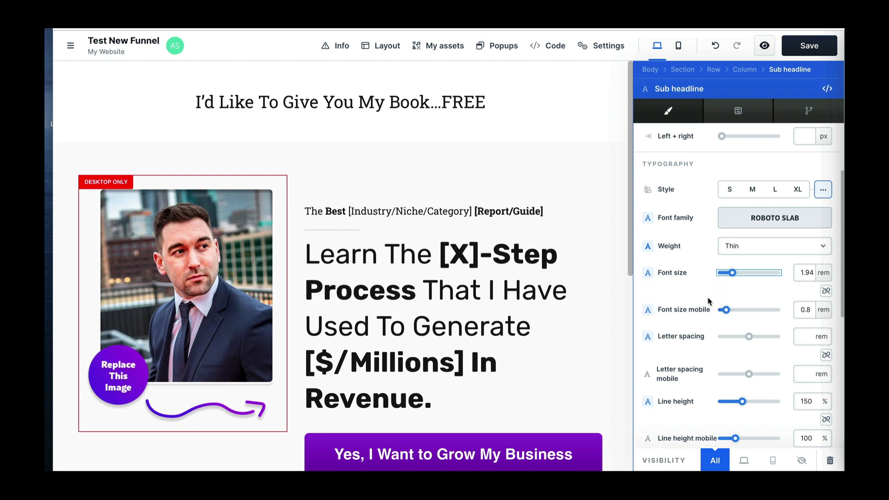
scroll(708, 301, "down", 2)
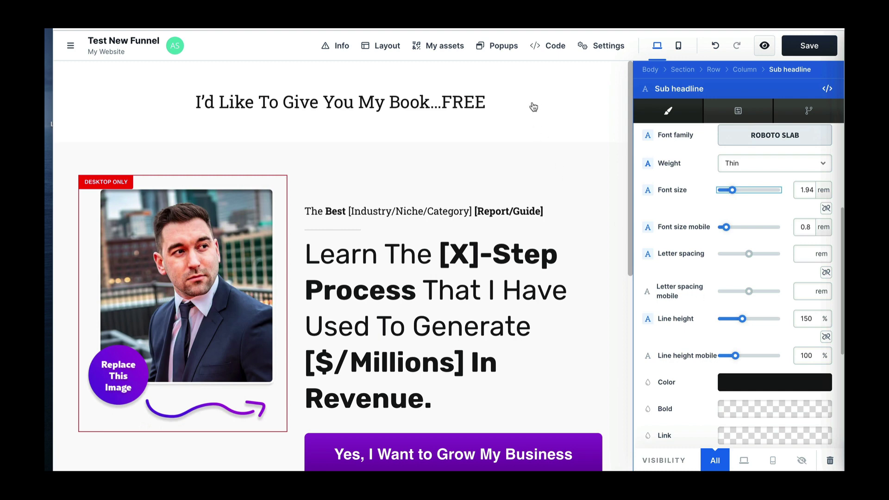
left_click(546, 72)
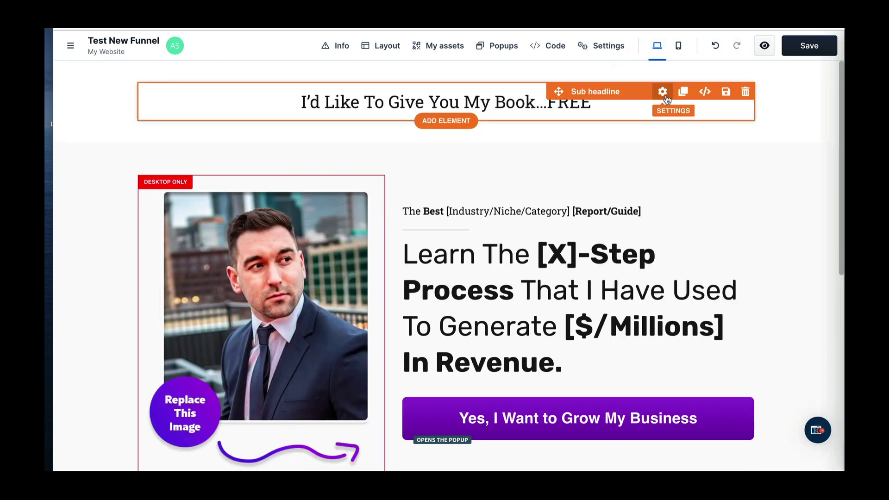
Step: Set the text color of the "I'd Like To Give You My Book…FREE" sub headline to white
left_click(663, 92)
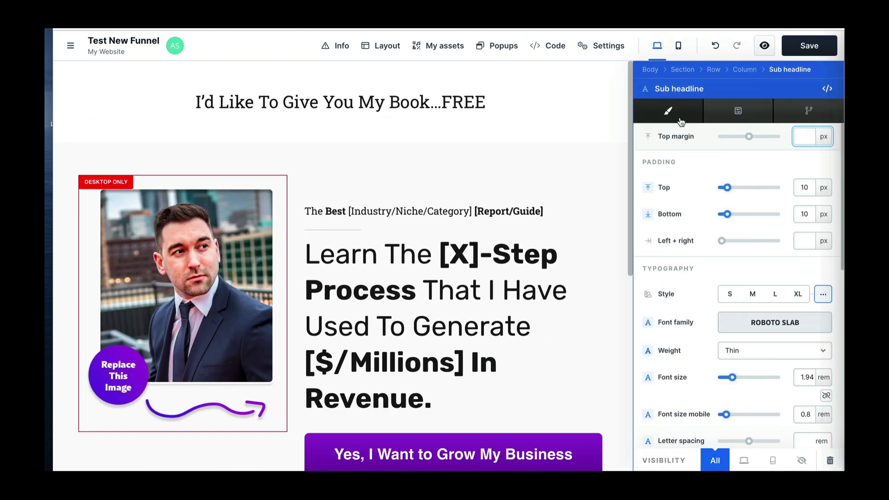
scroll(715, 357, "down", 5)
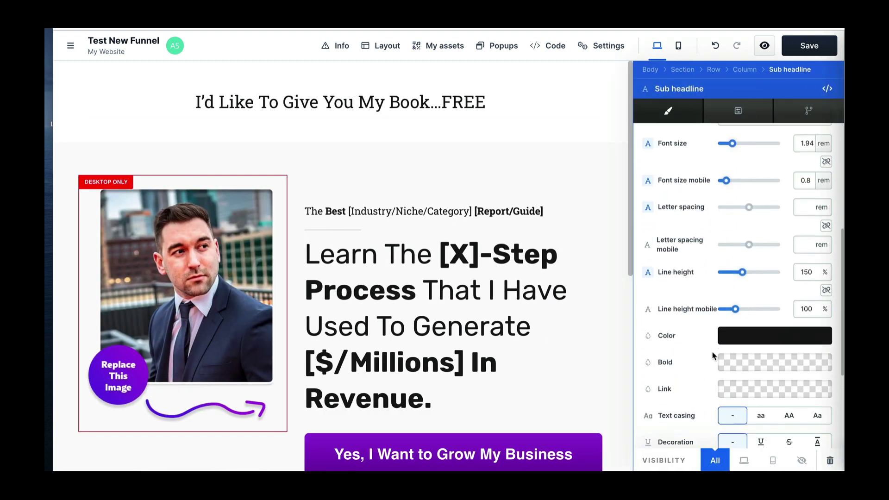
left_click(746, 335)
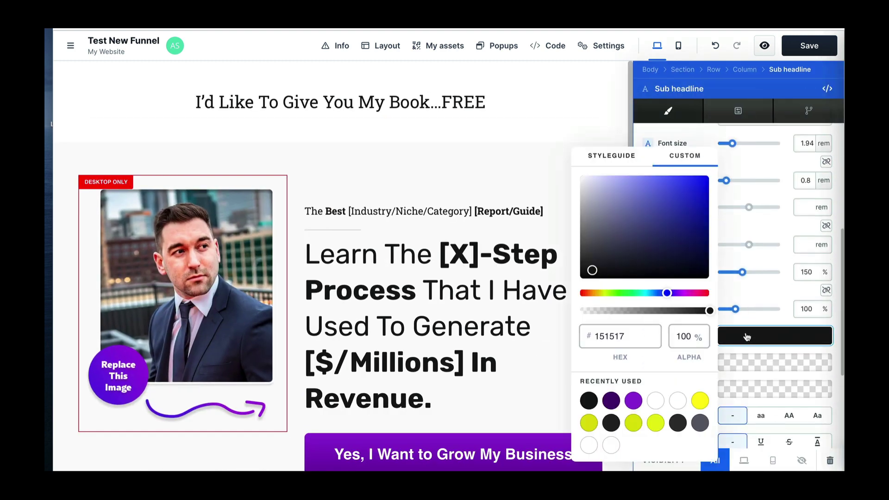
left_click(677, 403)
left_click(496, 129)
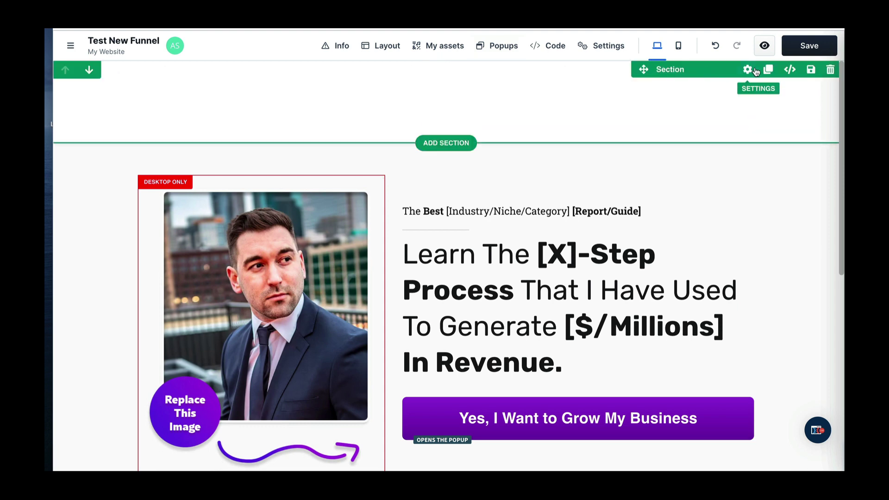
Step: Set the section paint of the section holding the sub headline to Darkest Background
left_click(748, 69)
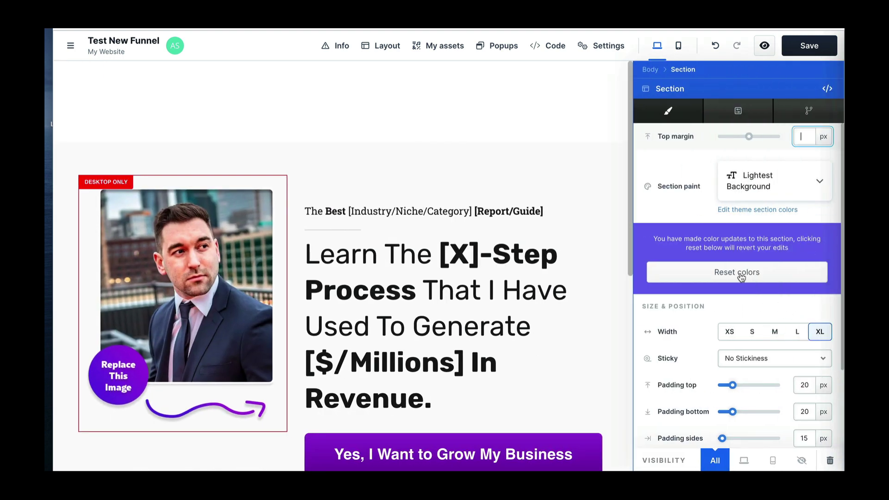
scroll(805, 317, "down", 3)
scroll(820, 148, "up", 3)
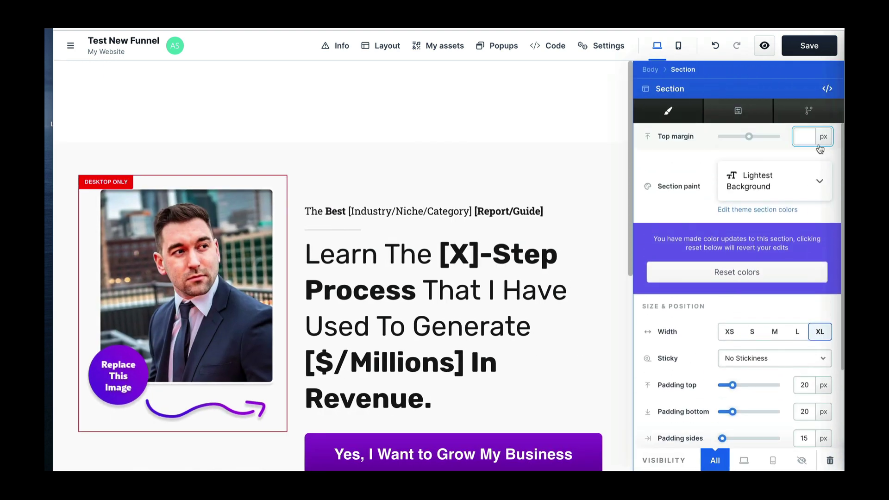
left_click(818, 182)
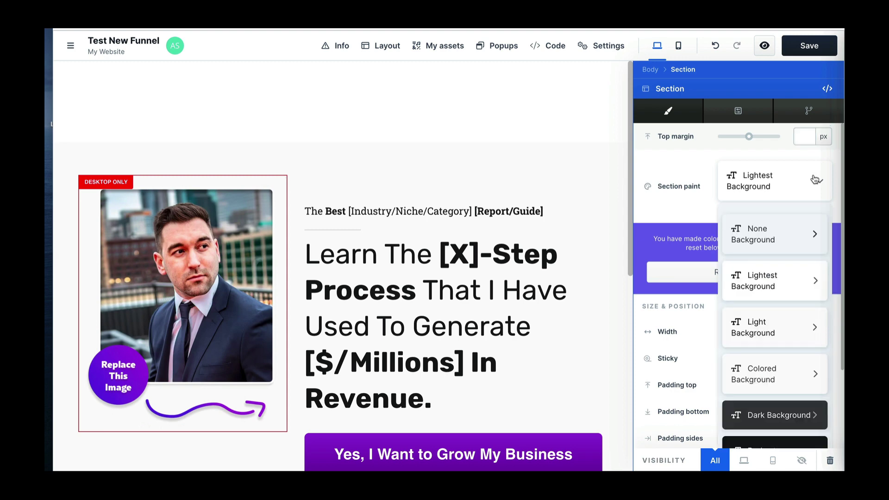
scroll(786, 280, "down", 1)
scroll(787, 279, "down", 3)
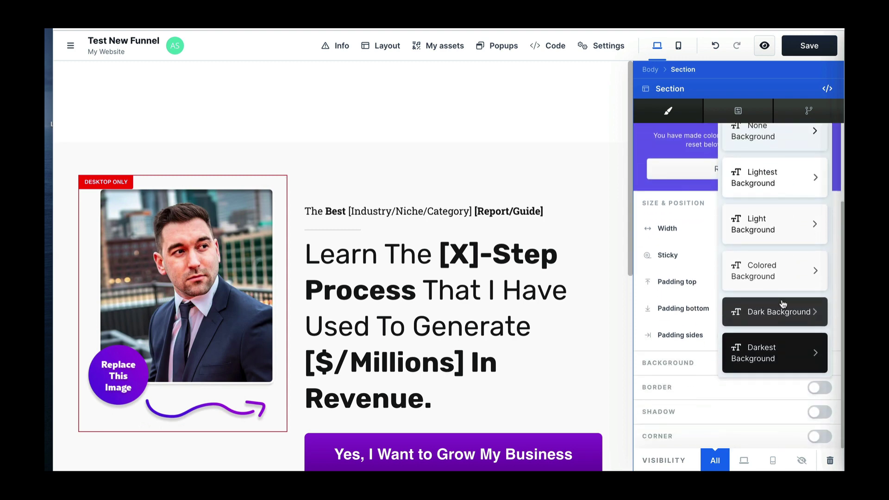
left_click(786, 348)
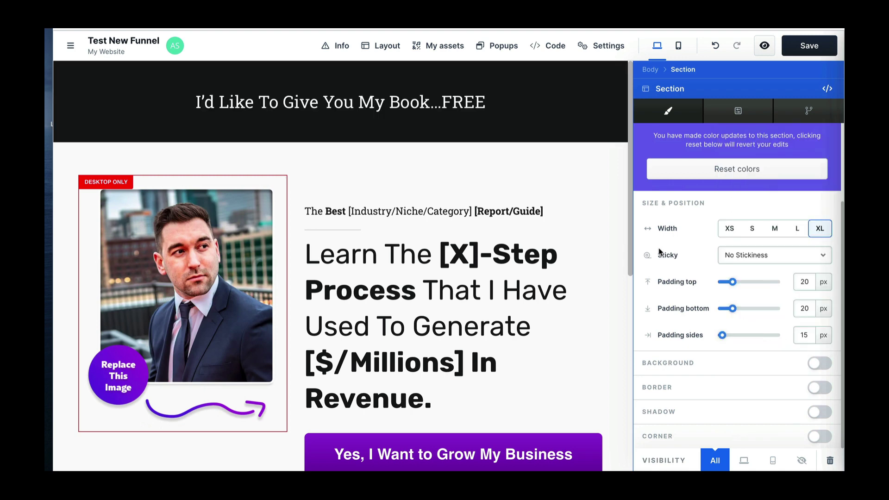
left_click(586, 163)
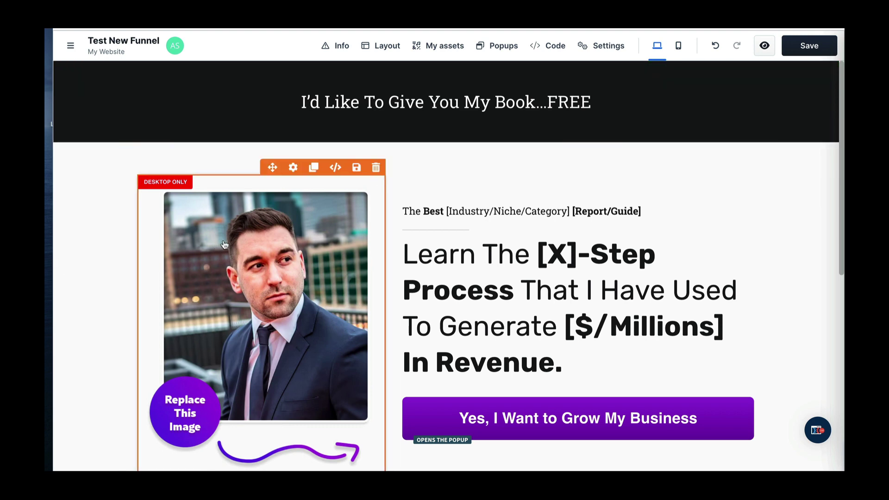
Step: Replace the hero section's portrait placeholder with the "Top Strategies" book cover from the image gallery
scroll(224, 244, "down", 1)
scroll(224, 245, "down", 3)
scroll(225, 242, "up", 2)
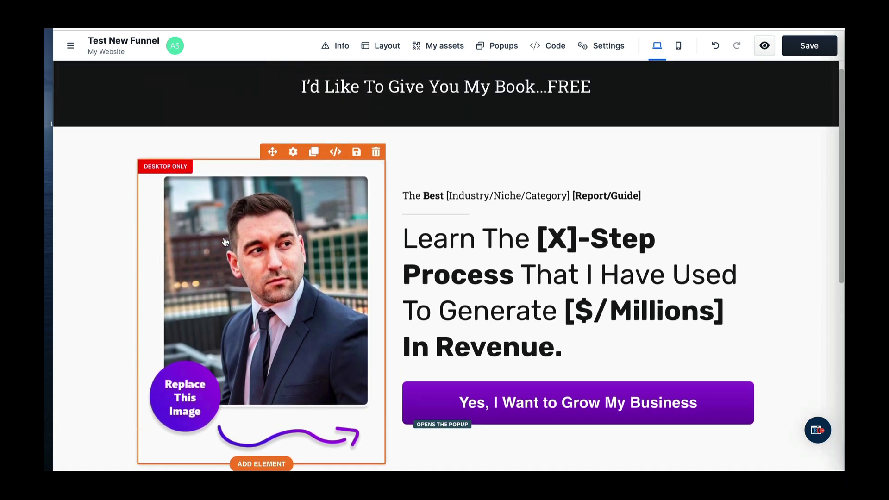
left_click(293, 153)
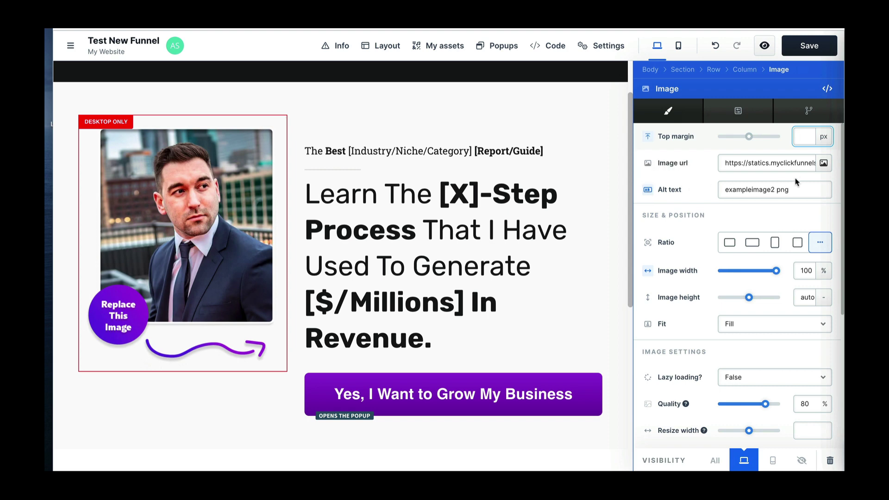
left_click(824, 163)
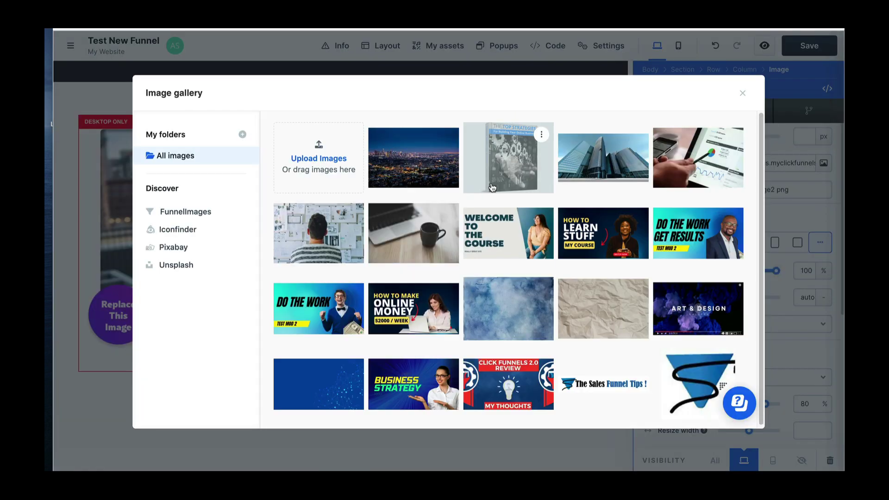
left_click(492, 187)
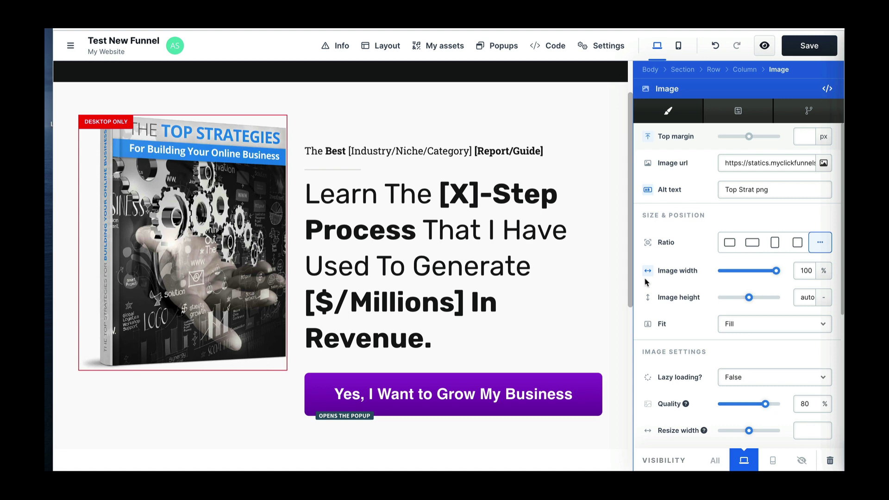
Step: Reduce the book cover's image width to 85%
scroll(674, 284, "down", 1)
scroll(675, 284, "down", 3)
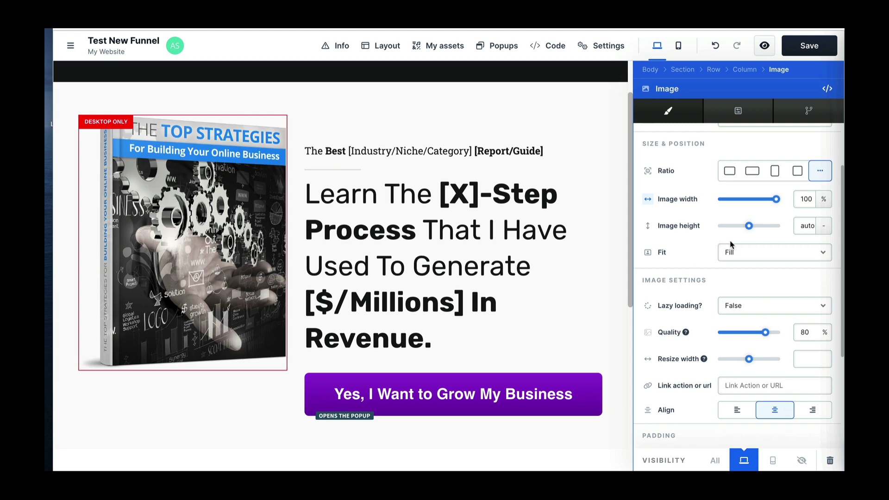
left_click_drag(771, 199, 769, 202)
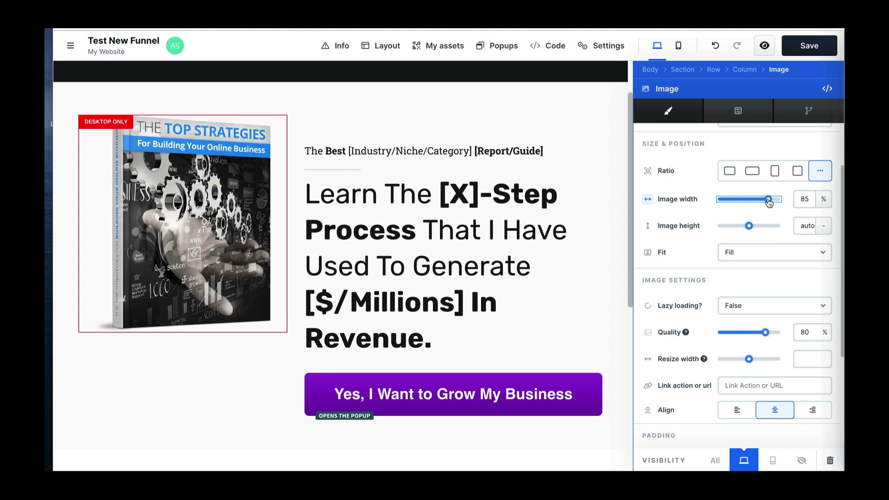
Step: Move the "The Best [Industry/Niche/Category] [Report/Guide]" sub headline below the purple button in the hero column
left_click(568, 132)
scroll(560, 144, "up", 1)
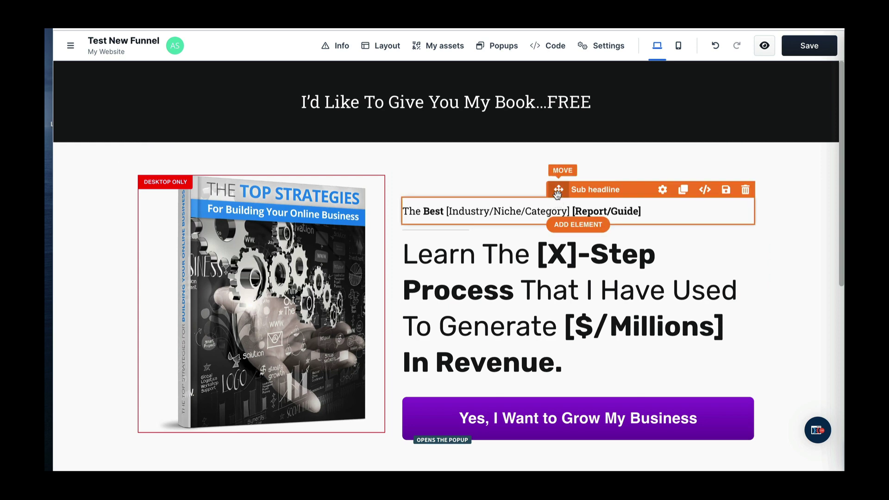
left_click_drag(558, 191, 532, 359)
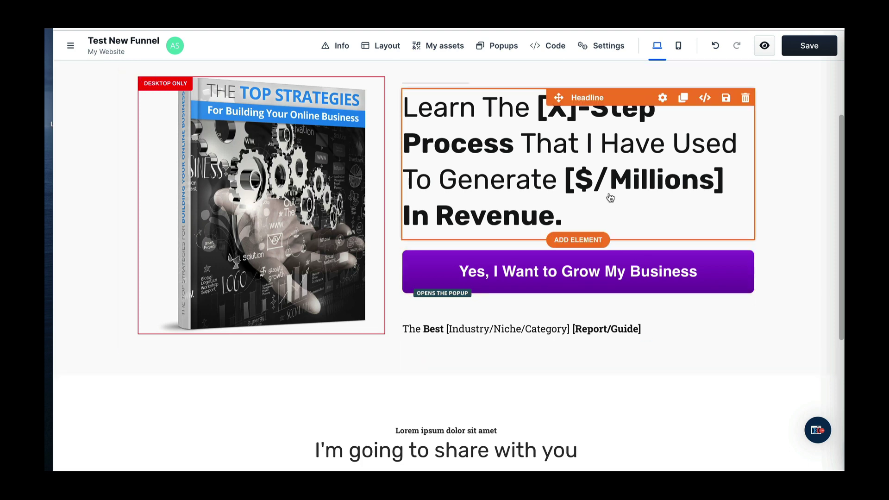
Step: Replace the hero headline text with "Discover The Simple Steps I Used To Build A Massively Successful Online Business."
scroll(618, 193, "up", 2)
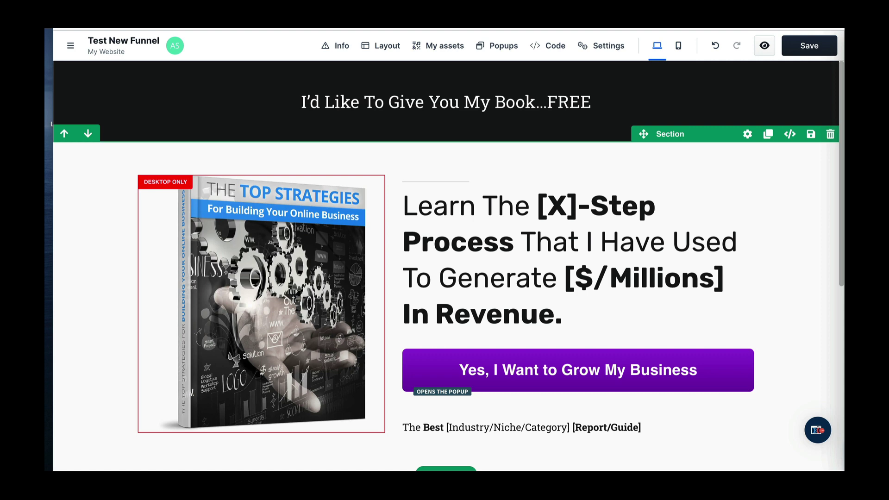
triple_click(427, 203)
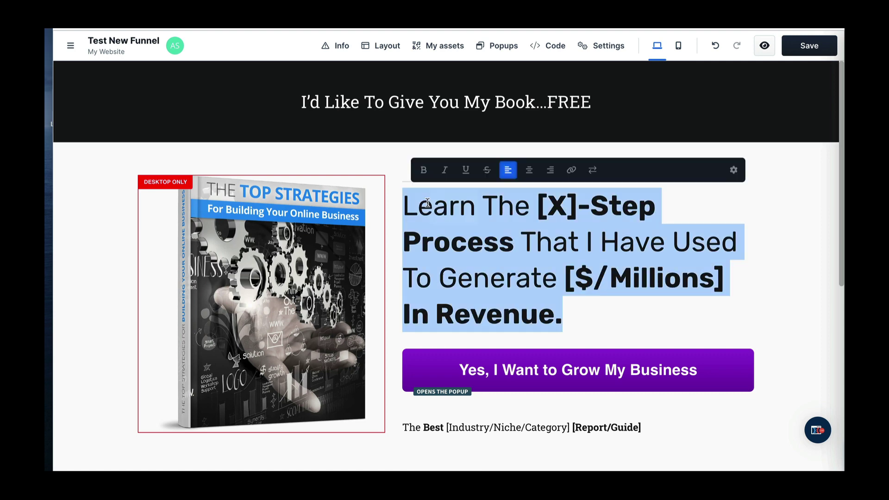
right_click(429, 206)
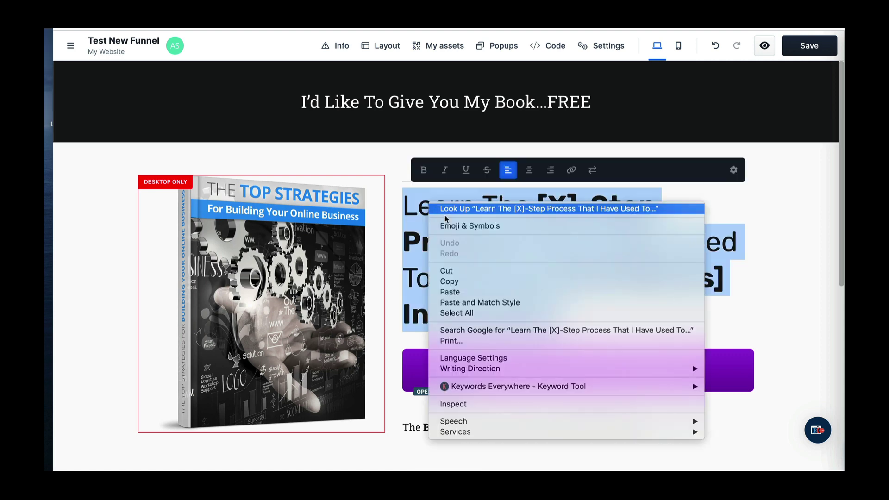
left_click(496, 302)
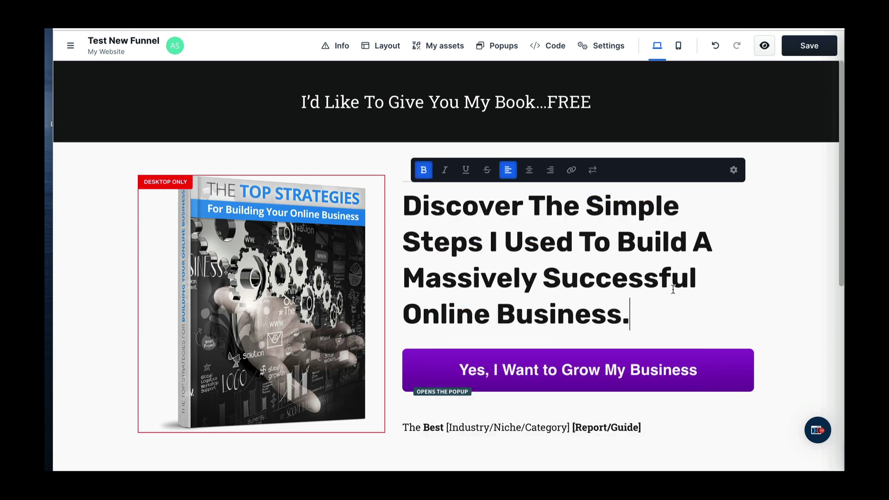
Step: Switch the hero headline to custom typography and reduce its font size to 2.19 rem
left_click(732, 172)
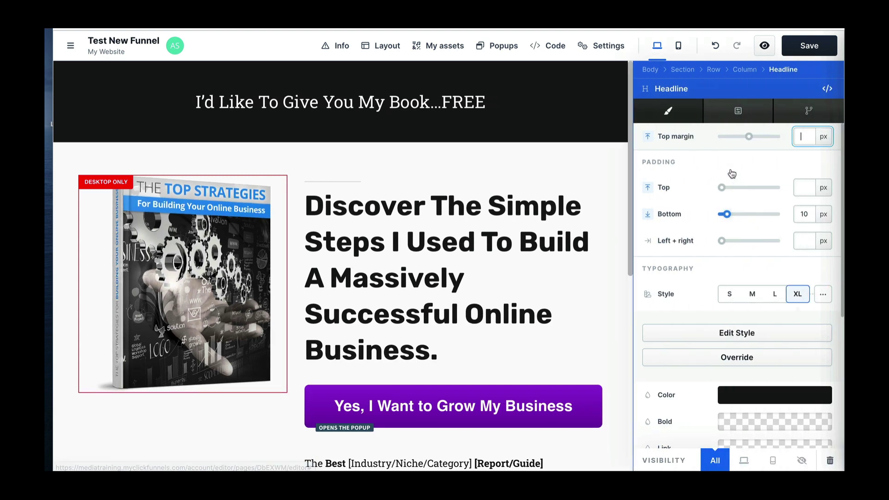
left_click(822, 294)
scroll(683, 319, "down", 1)
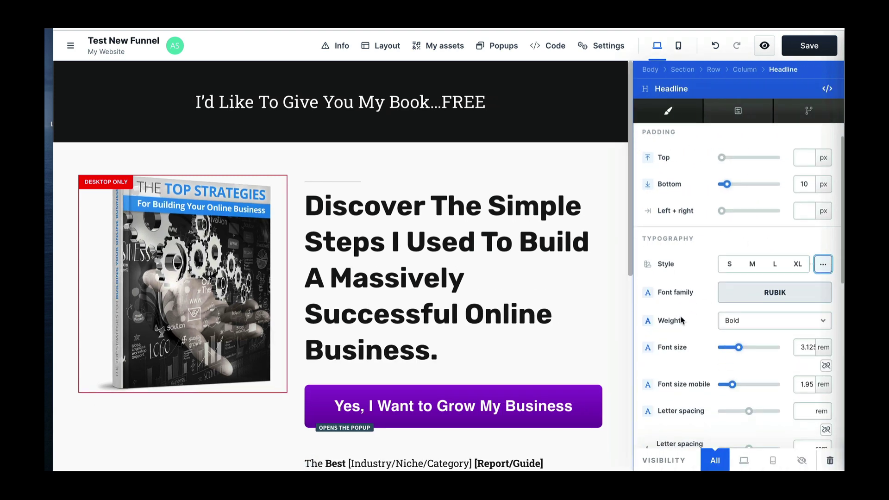
scroll(682, 320, "down", 1)
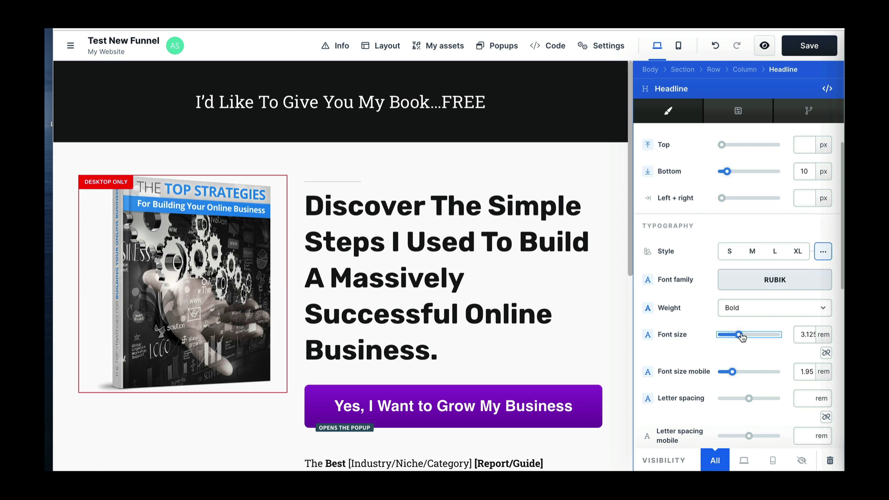
left_click_drag(741, 337, 735, 337)
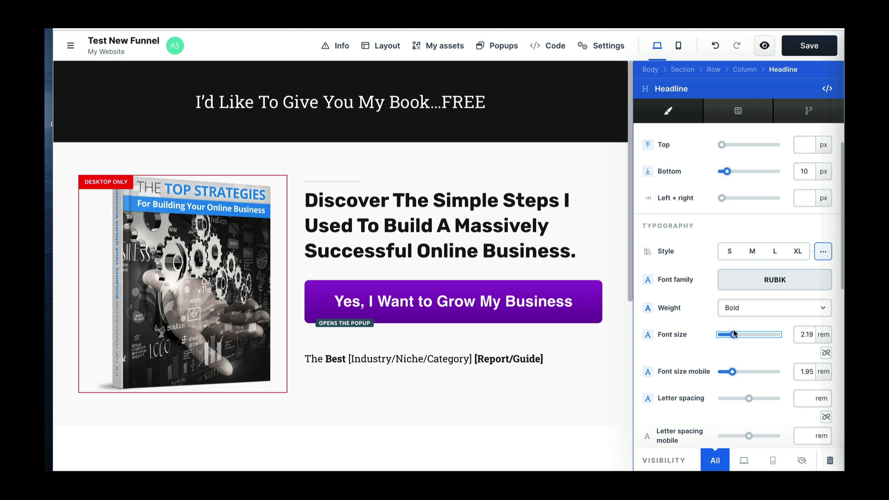
key("Escape")
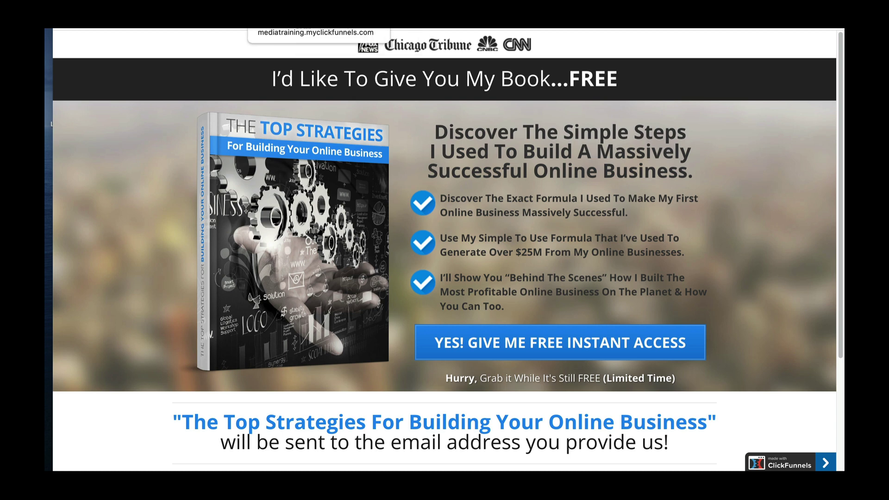
Step: Add a bullet list element between the hero headline and the purple button
key("ctrl+Tab")
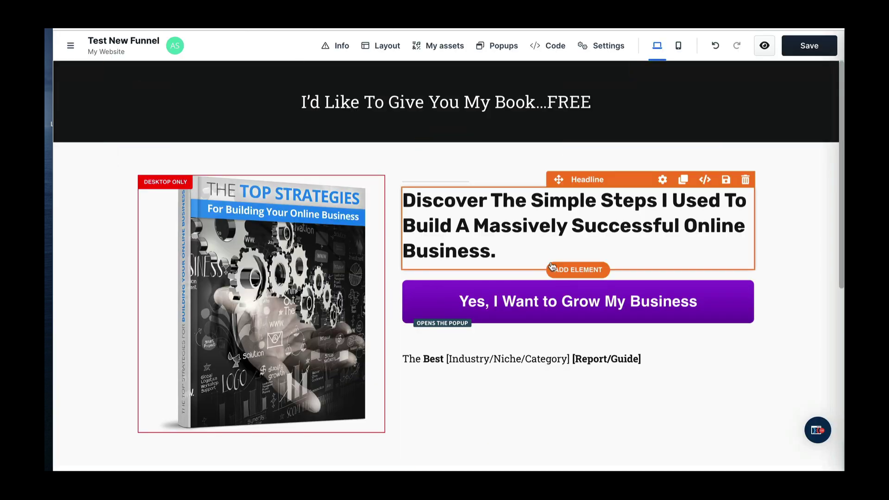
left_click(569, 267)
left_click(655, 257)
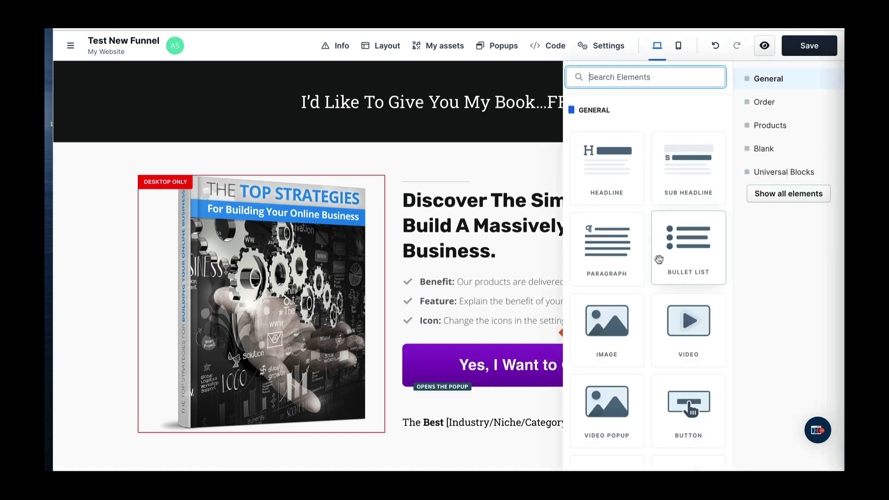
left_click(511, 280)
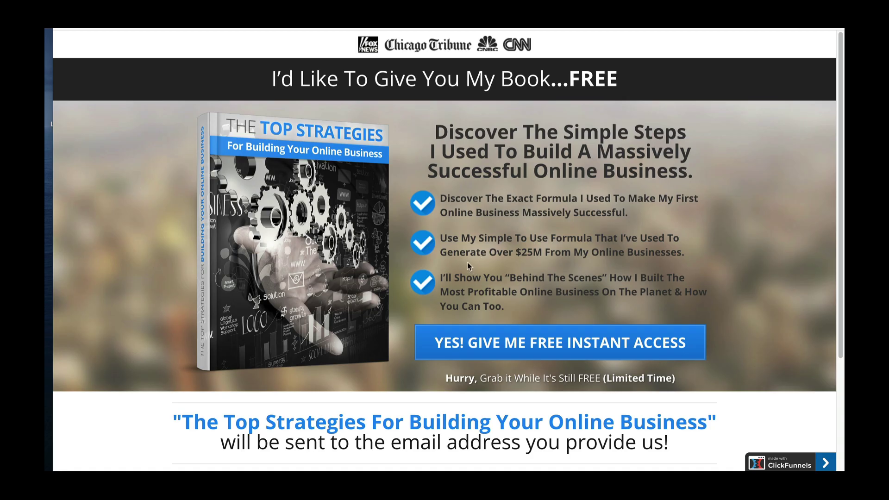
Step: Check the original page's layout and set the hero headline's font size to 2.35 rem
scroll(467, 286, "down", 3)
scroll(466, 286, "up", 4)
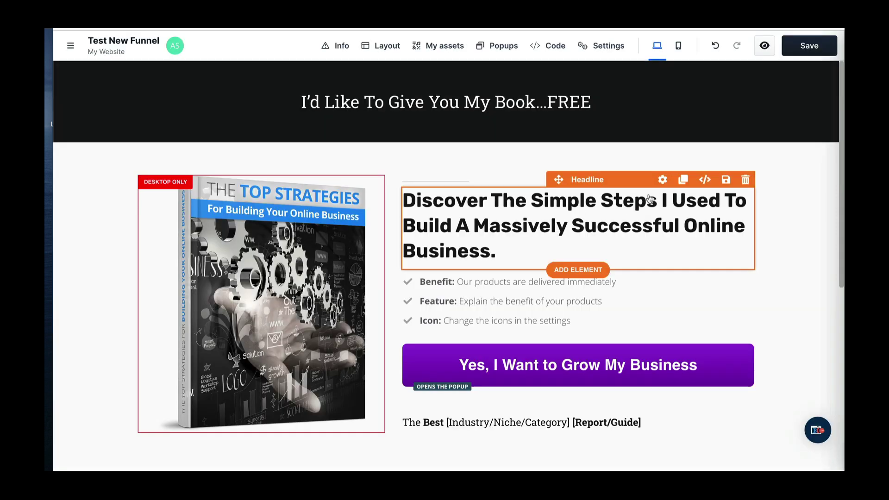
left_click(663, 180)
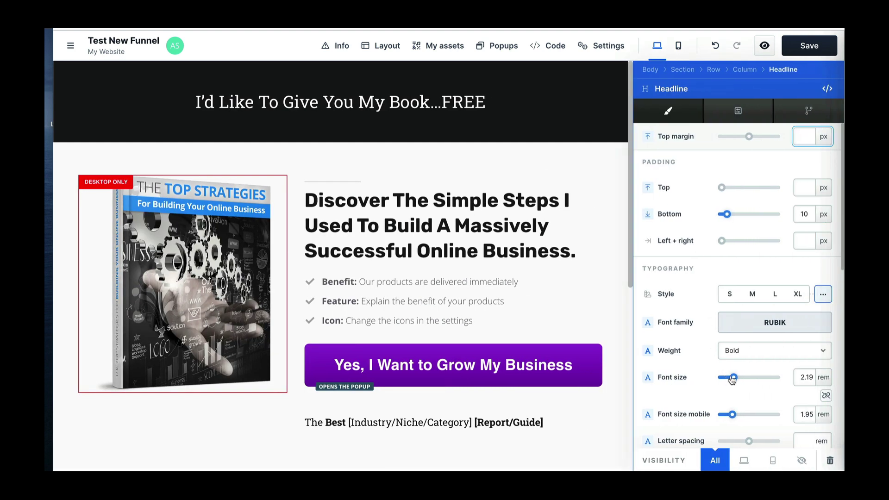
left_click_drag(732, 377, 736, 380)
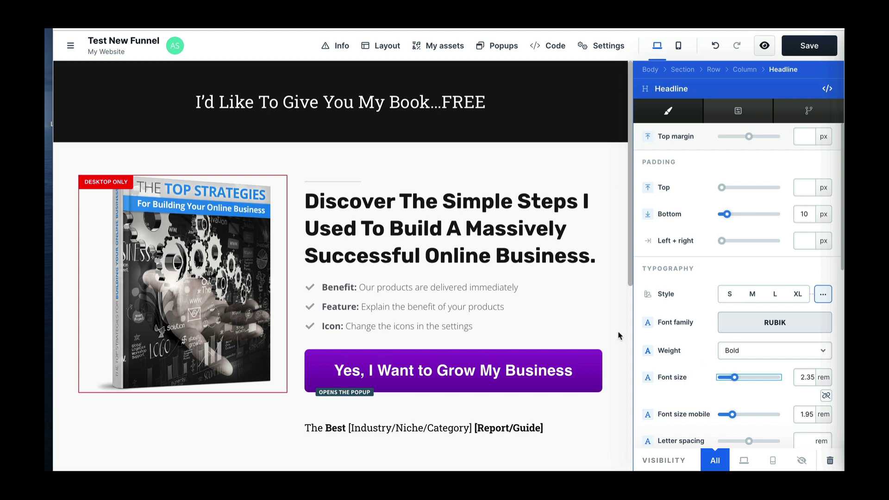
key("Escape")
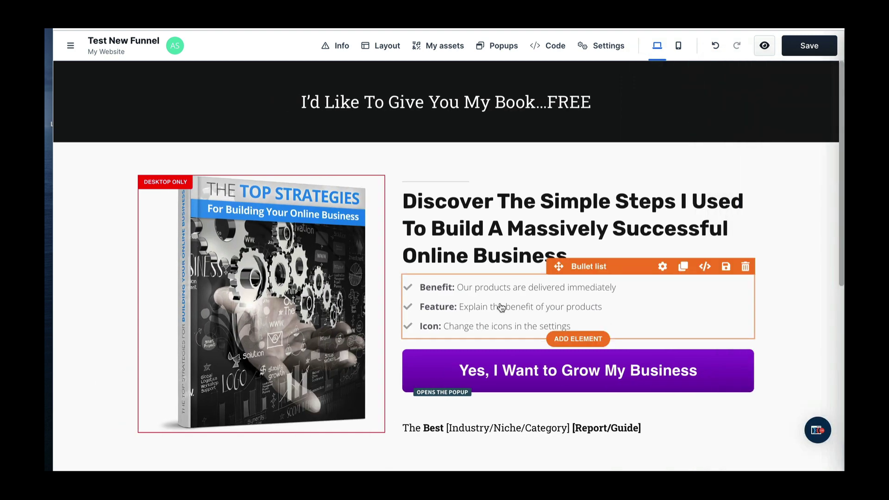
Step: Increase the icon font size of the hero bullet list to 22 px
left_click(662, 266)
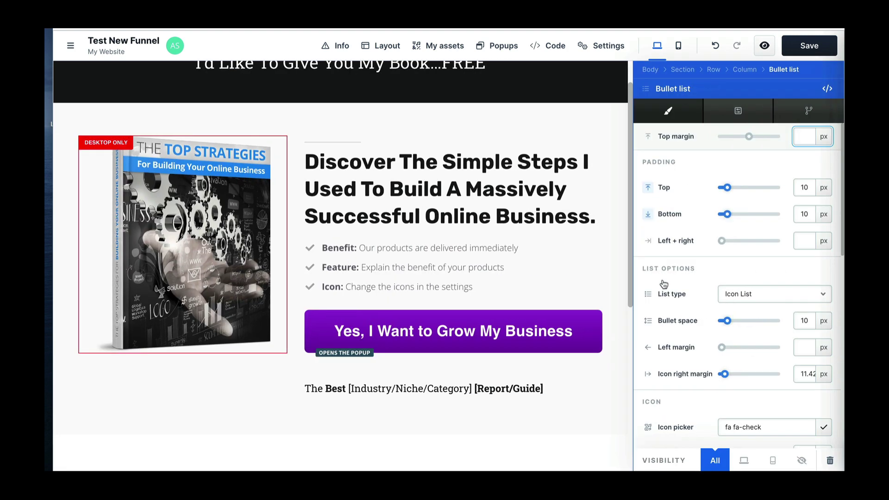
scroll(681, 286, "down", 5)
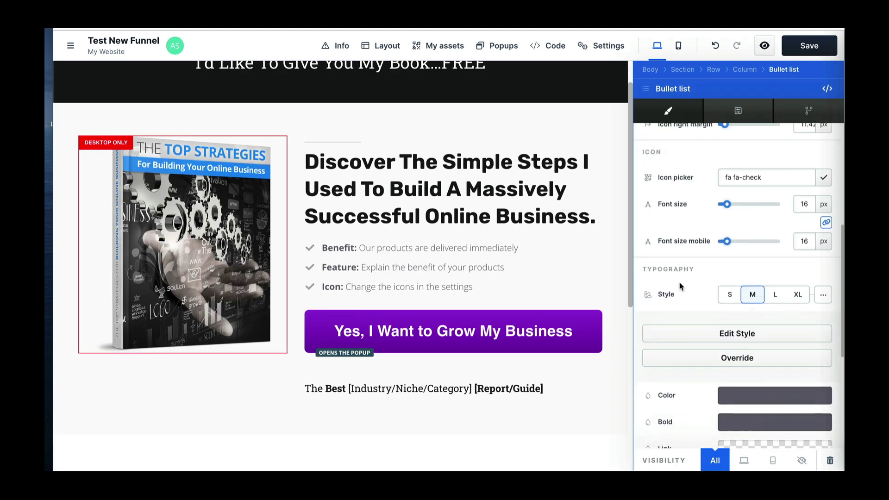
scroll(681, 286, "up", 1)
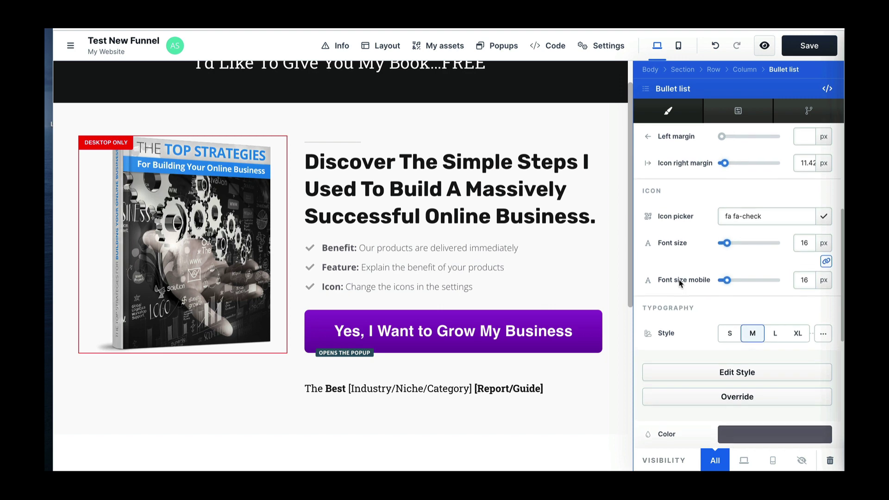
left_click(730, 246)
left_click_drag(731, 246, 733, 249)
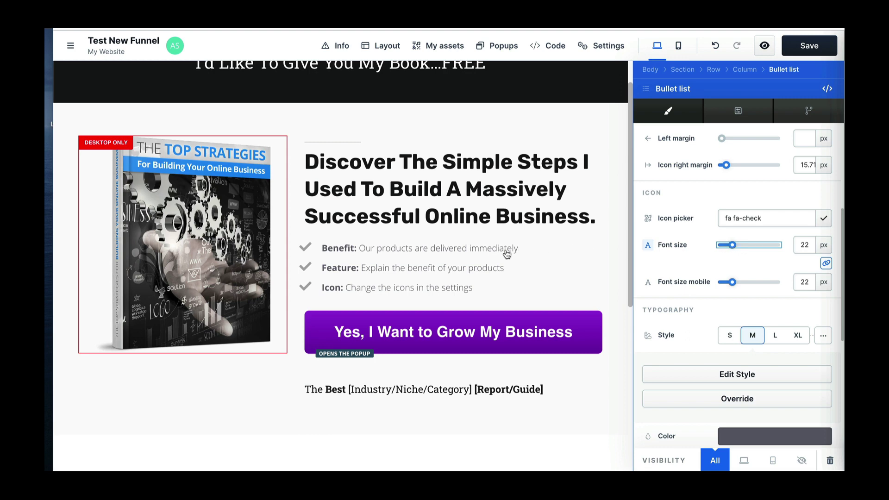
key("Escape")
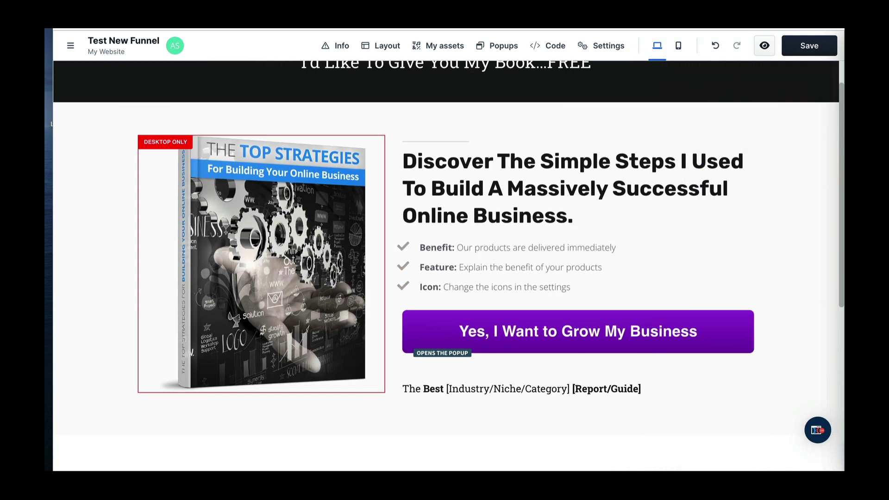
Step: Paste "Discover The Exact Formula I Used To Make My First Online Business Massively Successful" over "Our" in the first bullet and delete its "Benefit:" label
double_click(459, 248)
left_click(459, 248)
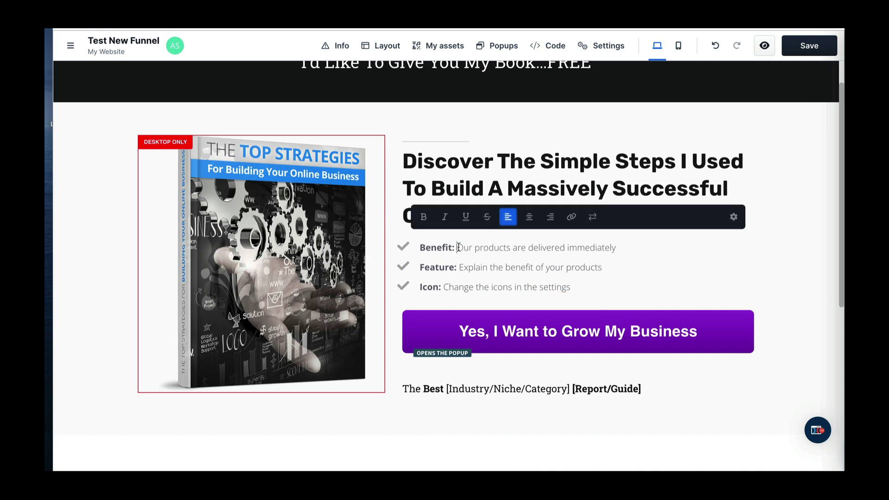
right_click(459, 248)
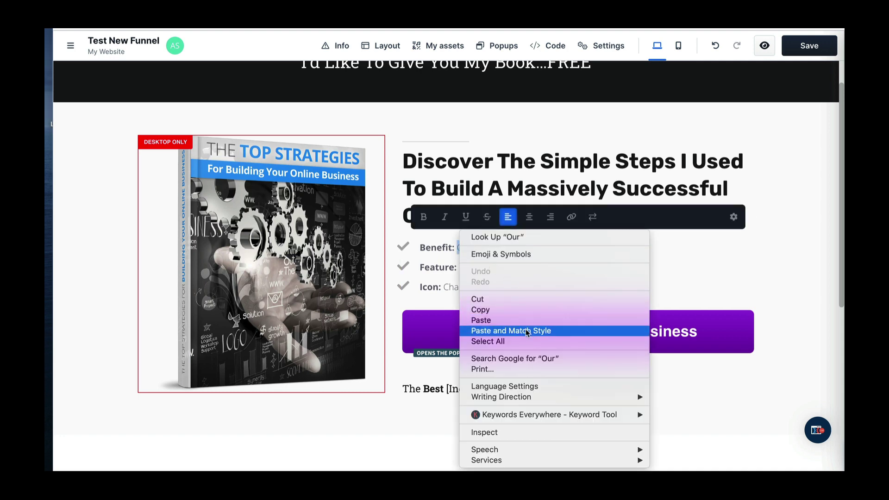
left_click(526, 330)
left_click(456, 248)
key("BackSpace")
key("BackSpace")
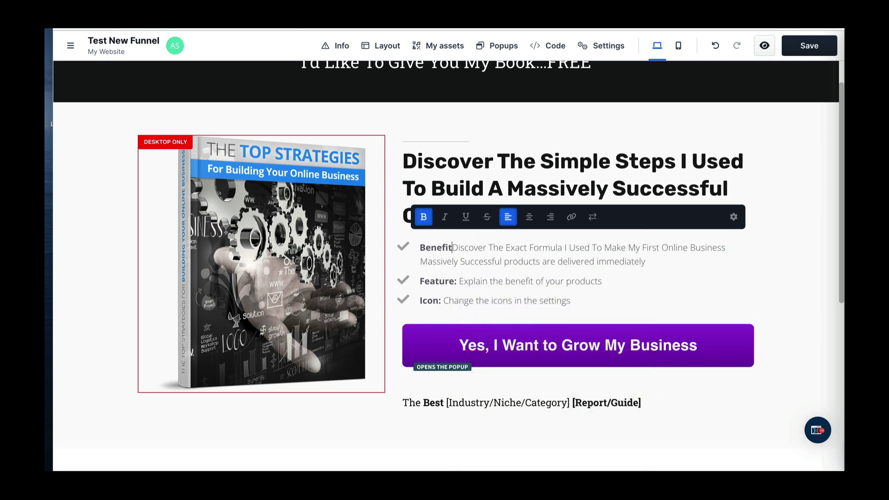
key("BackSpace")
key("BackSpace")
key("BackSpace")
key("BackSpace")
key("BackSpace")
key("BackSpace")
key("BackSpace")
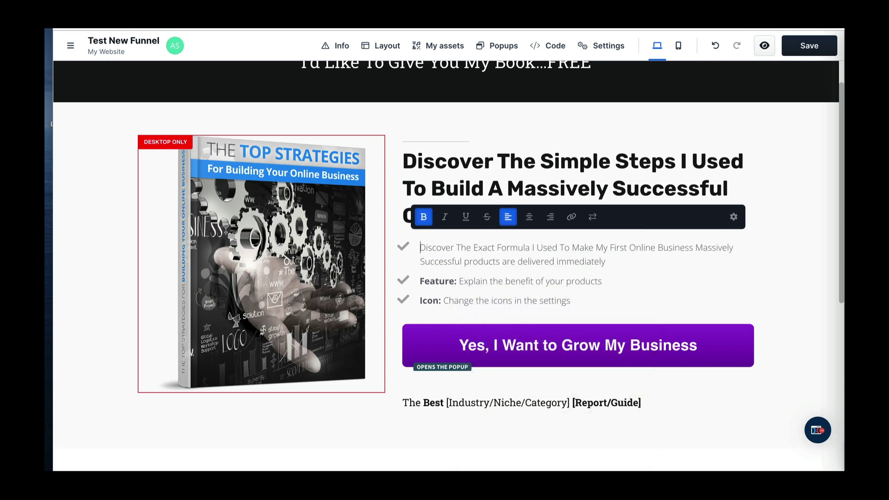
Step: Paste "Use My Simple To Use Formula That I’ve Used To Generate Over $25M From My Online Businesses." over "Explain" in the second bullet and delete "Feature:"
double_click(477, 281)
type("Use My Simple To Use Formula That I’ve Used To Generate Over $25M From My Online Businesses.")
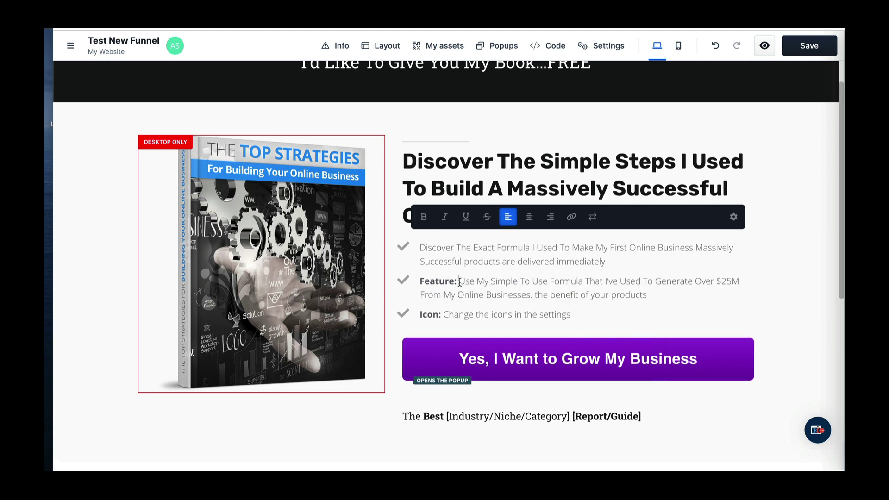
key("BackSpace")
key("BackSpace")
key("BackSpace")
key("BackSpace")
key("BackSpace")
key("BackSpace")
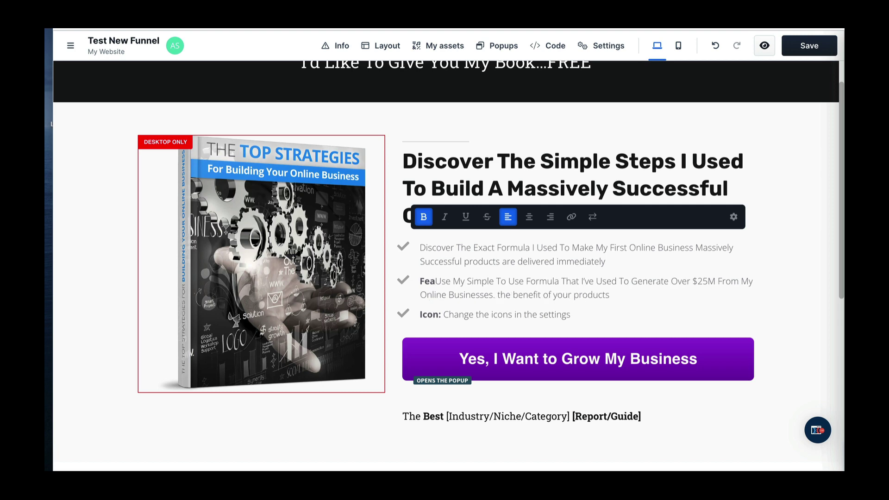
key("BackSpace")
key("BackSpace")
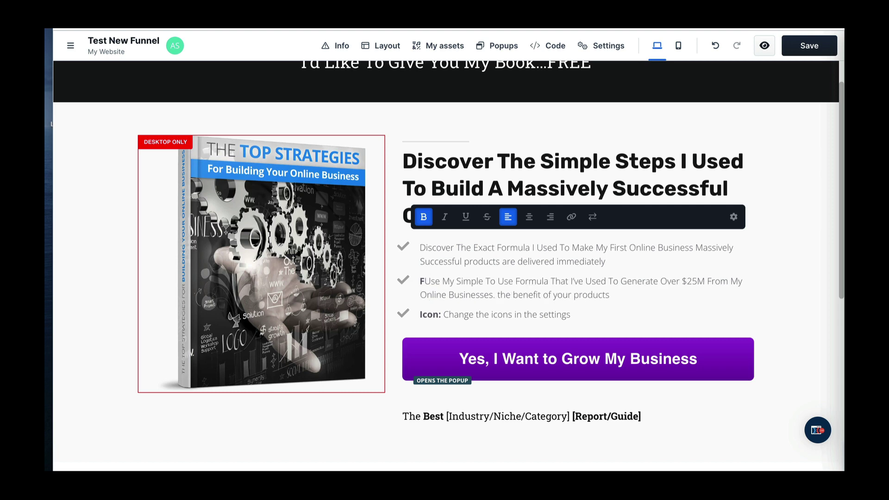
key("BackSpace")
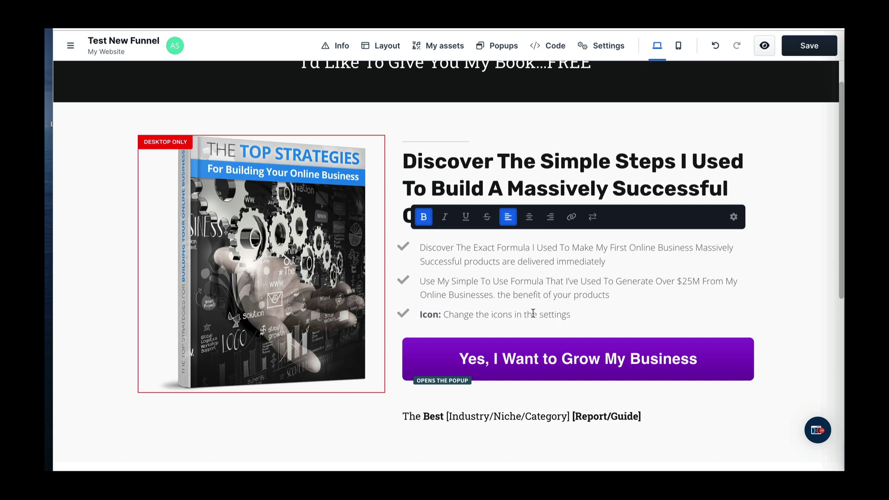
Step: Paste the original page's "I’ll Show You “Behind The Scenes”…" copy over "Change" in the third bullet and delete its "Icon:" label
right_click(445, 314)
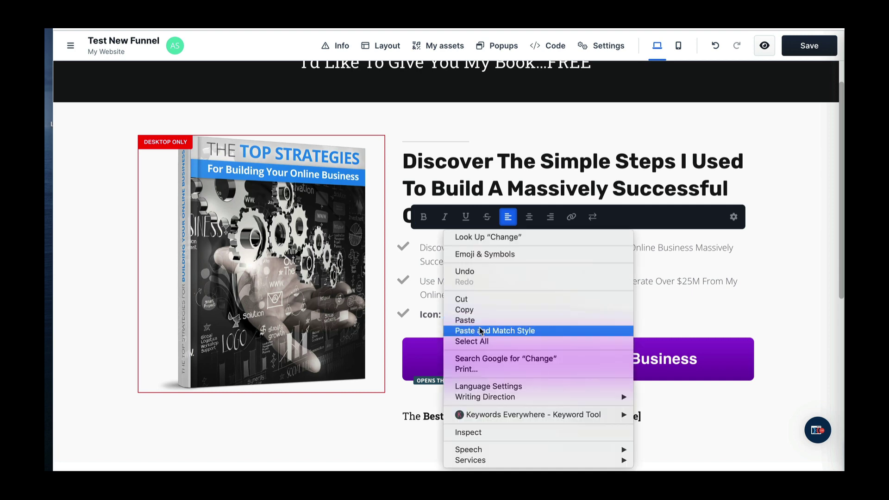
left_click(483, 331)
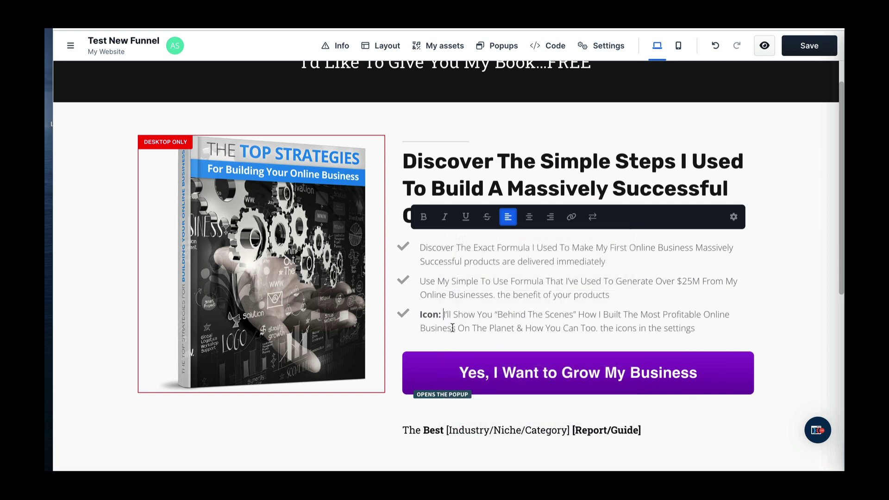
key("BackSpace")
key("BackSpace")
key("BackSpace")
key("BackSpace")
key("BackSpace")
key("BackSpace")
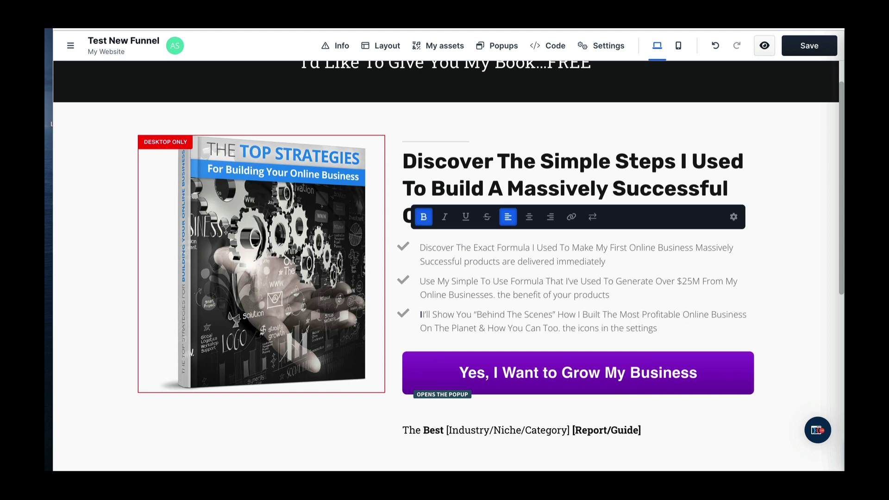
key("BackSpace")
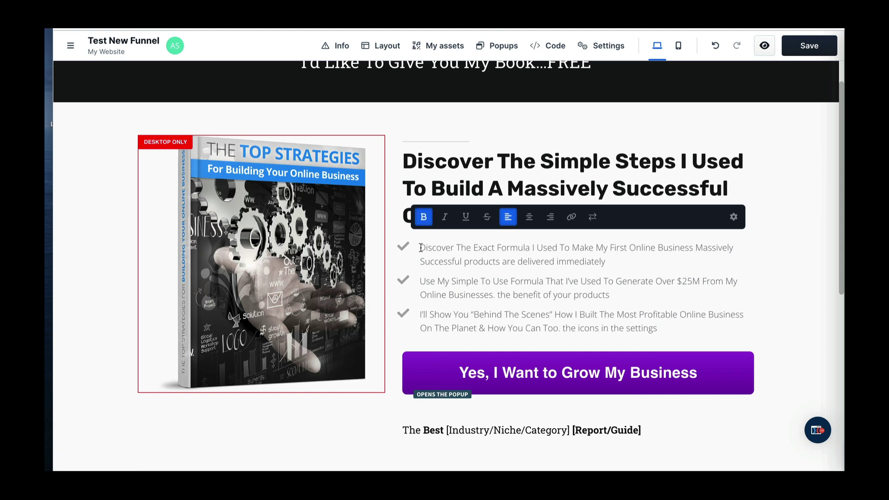
Step: Change the text color of the three-item hero bullet list to black
left_click_drag(422, 248, 660, 320)
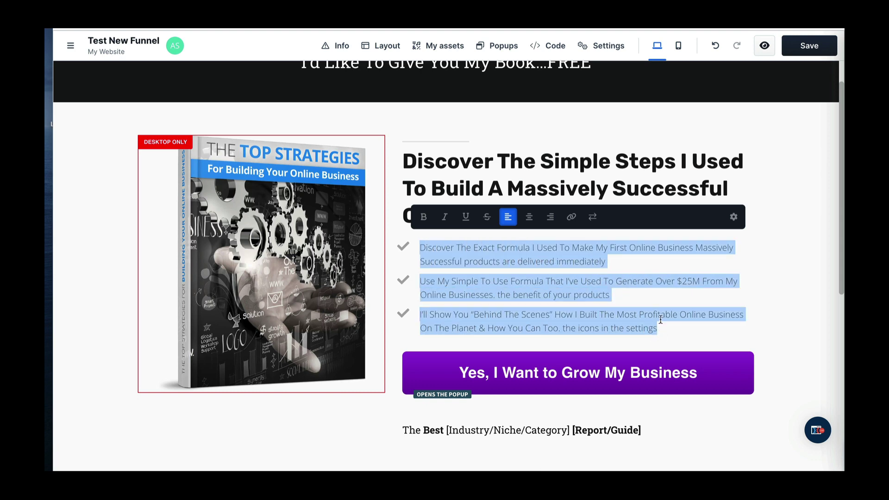
left_click(733, 217)
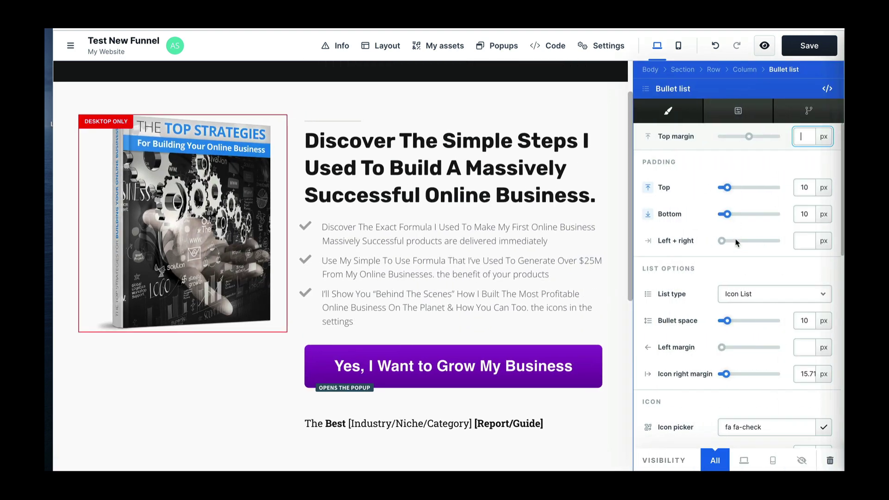
scroll(753, 308, "down", 5)
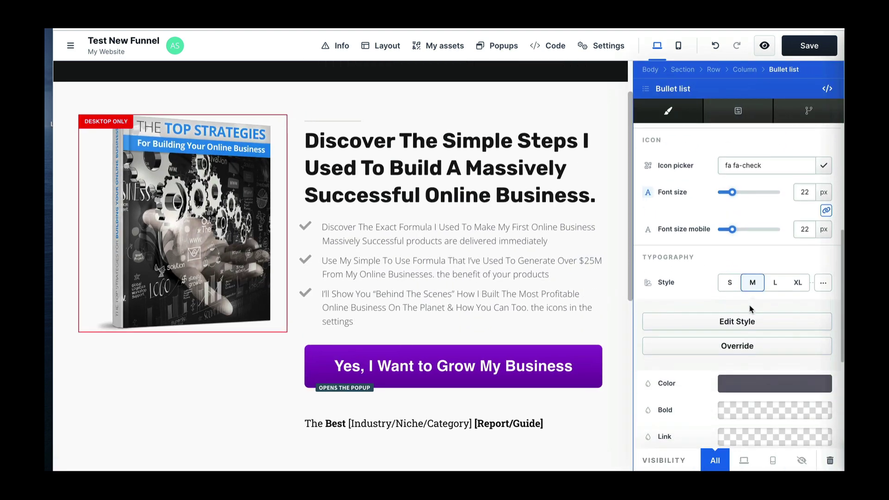
scroll(751, 309, "down", 3)
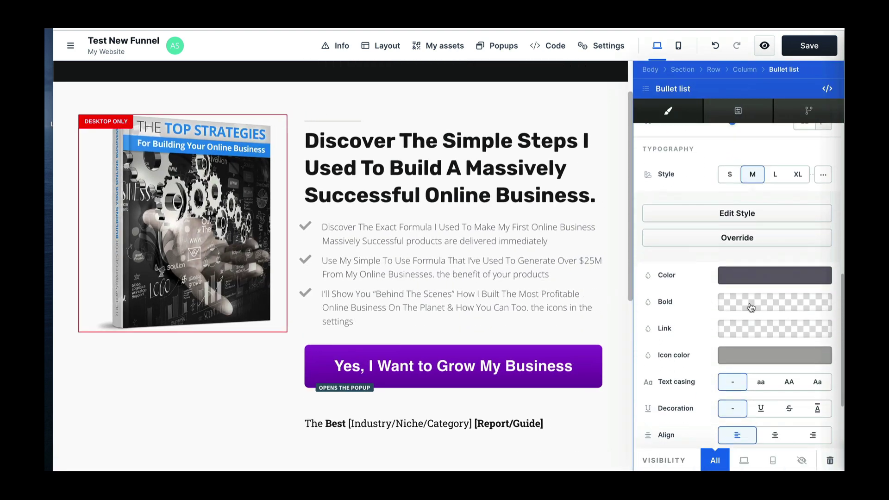
left_click(756, 278)
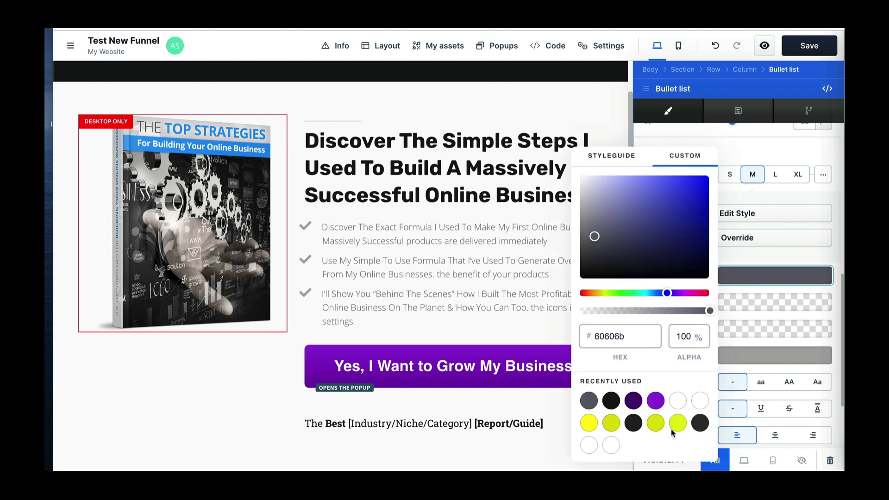
left_click(634, 424)
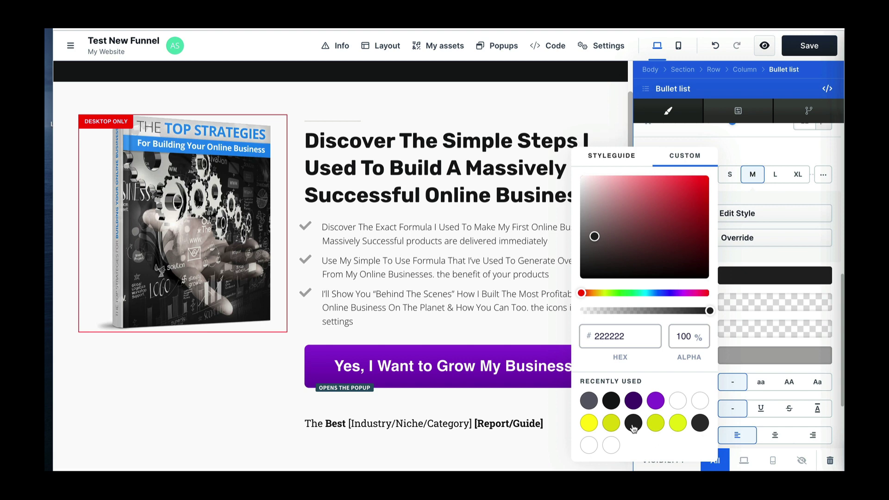
left_click(538, 291)
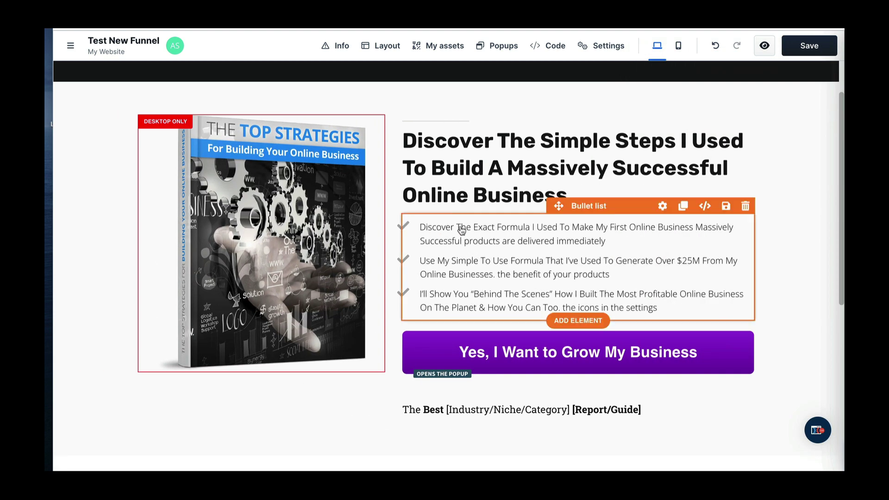
Step: Change the icon color of the hero bullet list's check marks to black
left_click(663, 206)
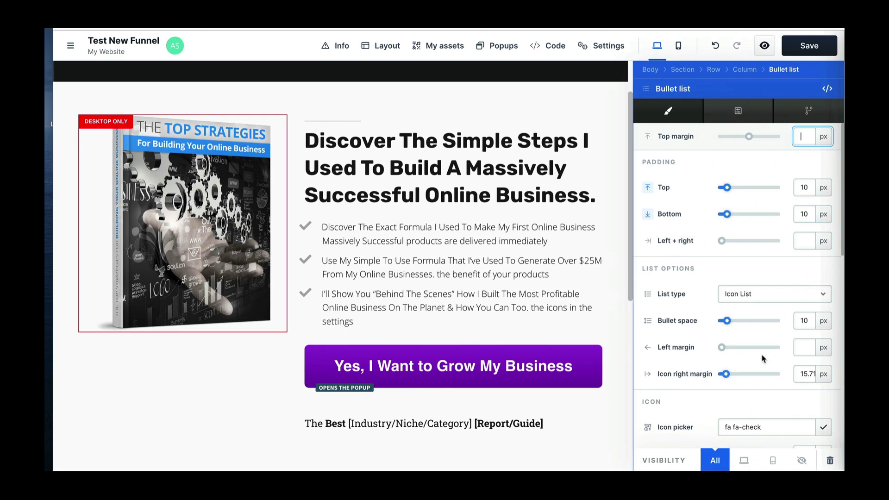
scroll(763, 358, "down", 2)
scroll(761, 353, "down", 8)
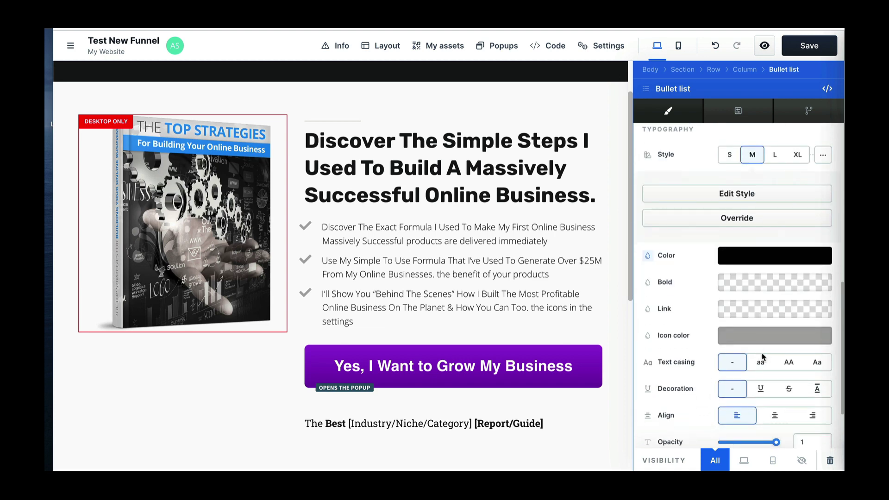
left_click(770, 336)
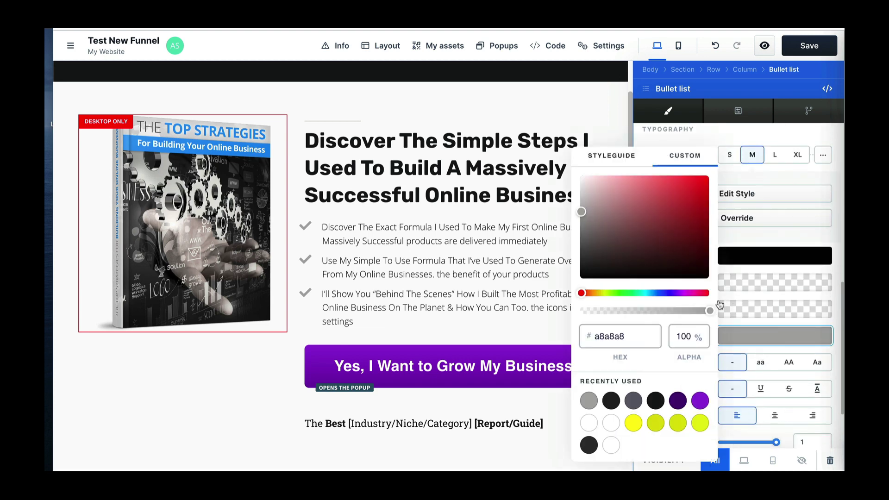
left_click(589, 445)
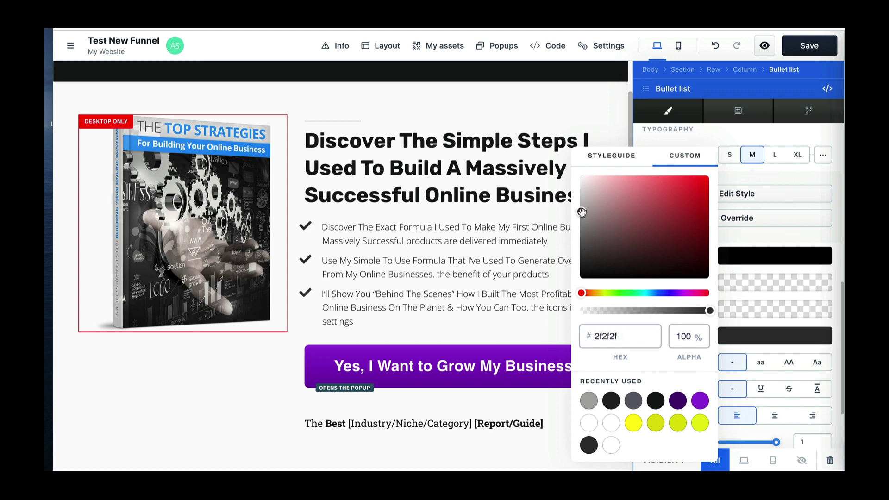
left_click_drag(581, 212, 581, 278)
key("Escape")
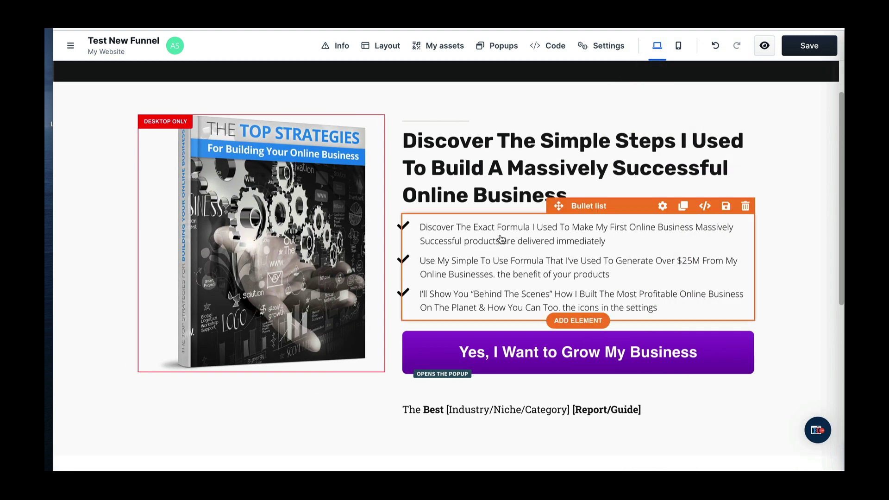
Step: Override the hero bullet list's typography style and set its font weight to Regular
left_click(663, 206)
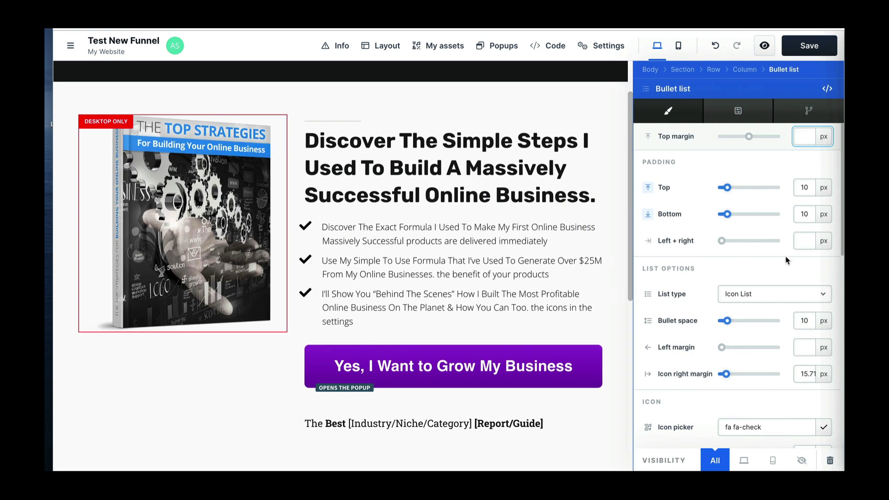
scroll(797, 268, "down", 5)
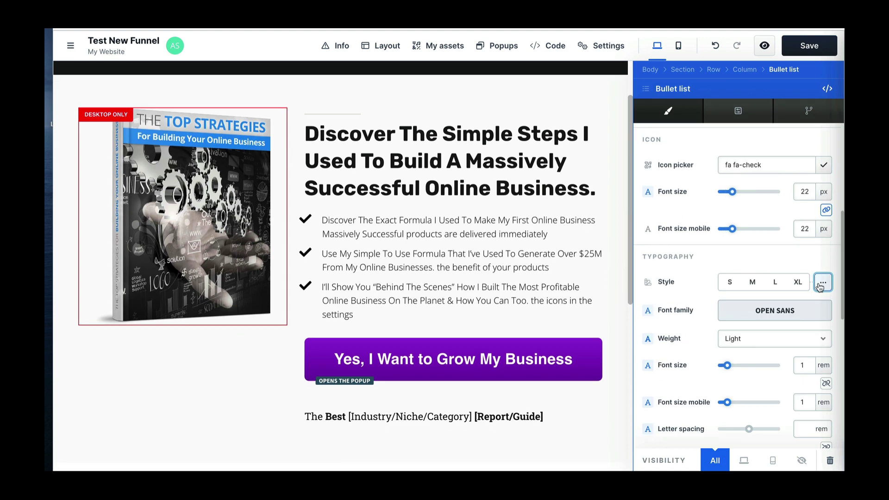
left_click(822, 342)
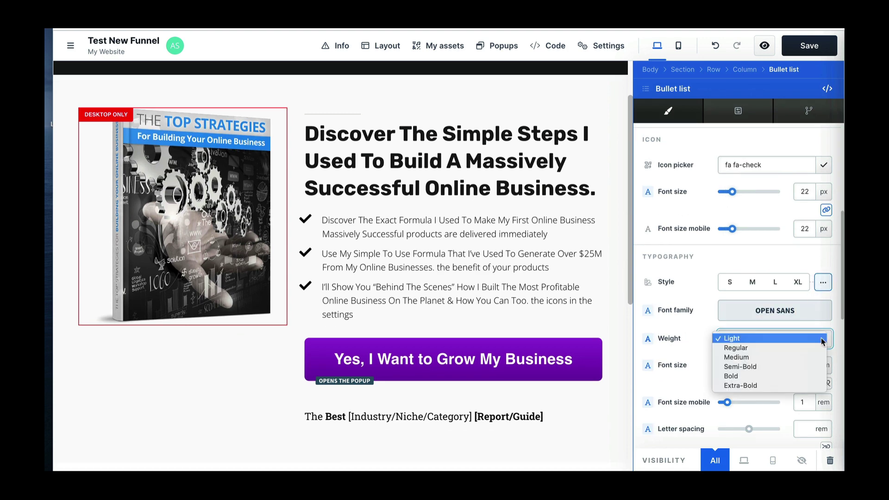
left_click(792, 350)
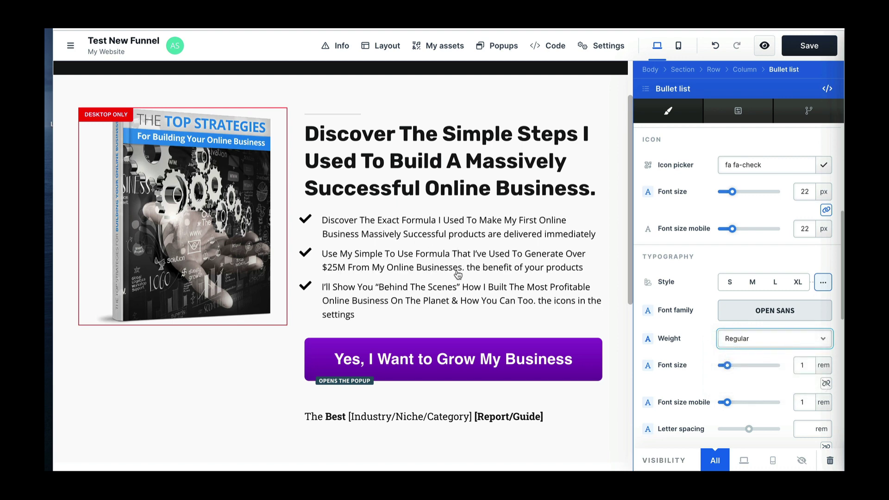
scroll(461, 274, "down", 2)
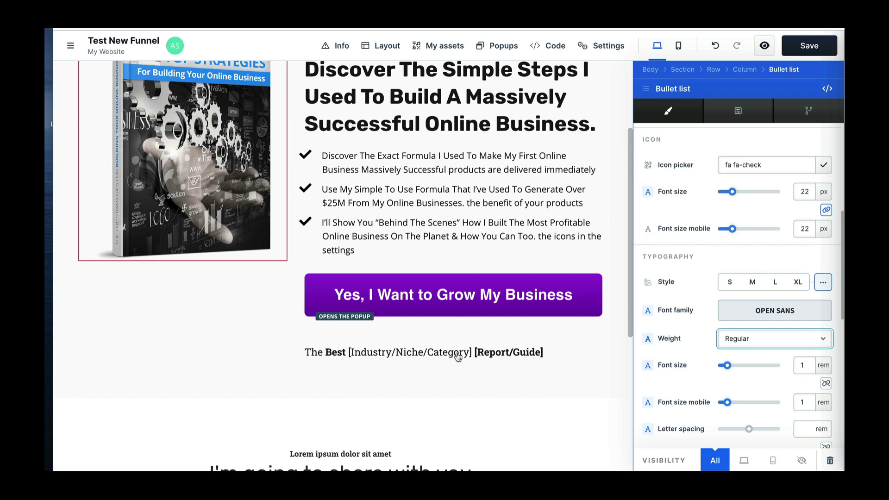
key("Escape")
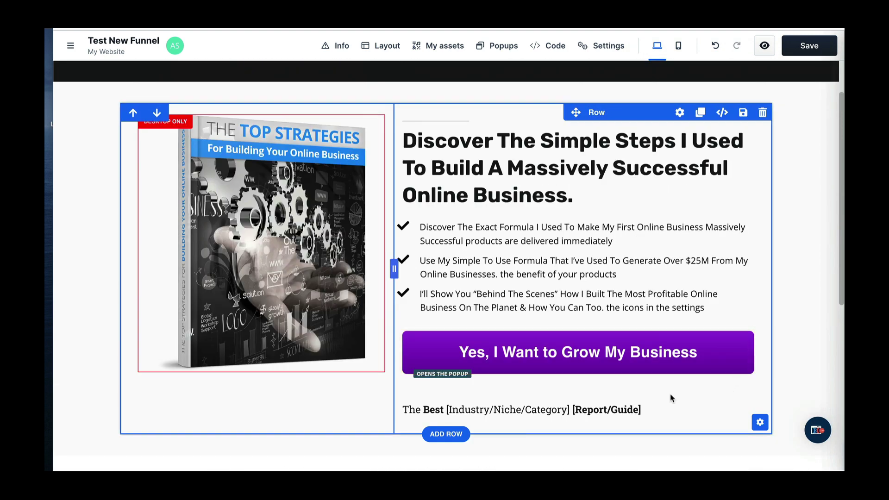
Step: Replace the text line below the purple button with the copied "Hurry, Grab it While It's Still FREE (Limited Time)", matching the existing style
left_click(524, 411)
triple_click(524, 411)
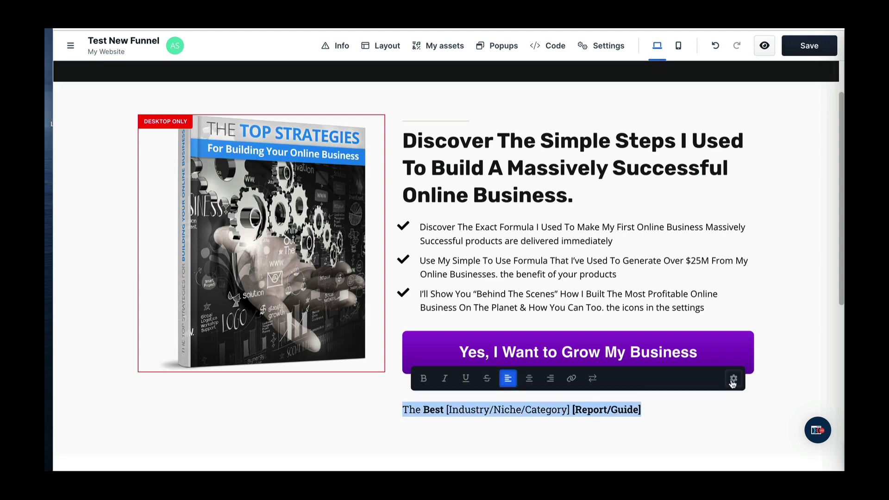
right_click(480, 418)
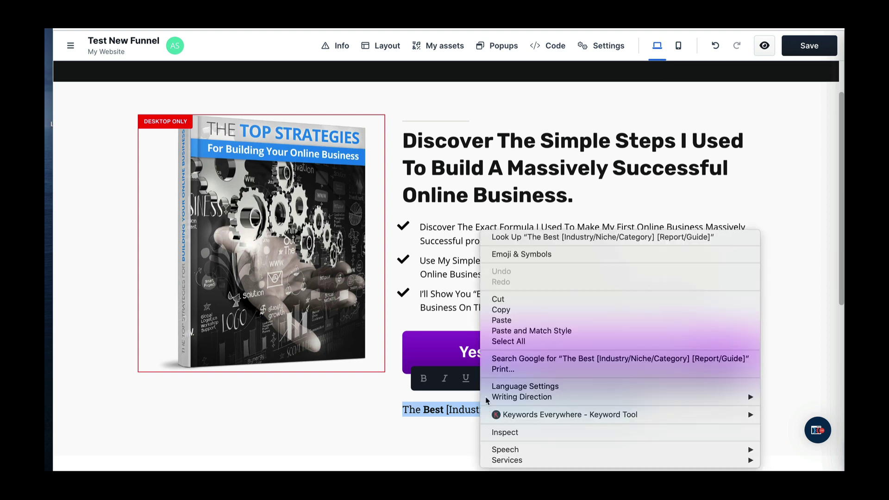
left_click(527, 330)
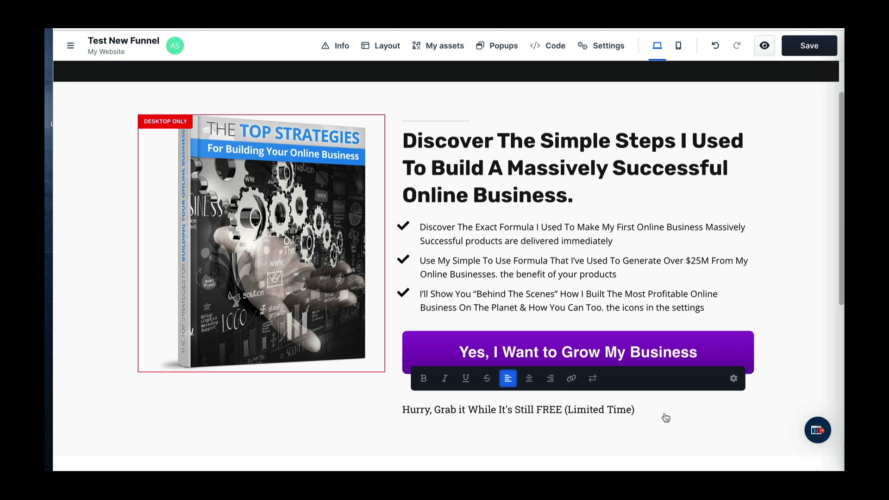
left_click(781, 311)
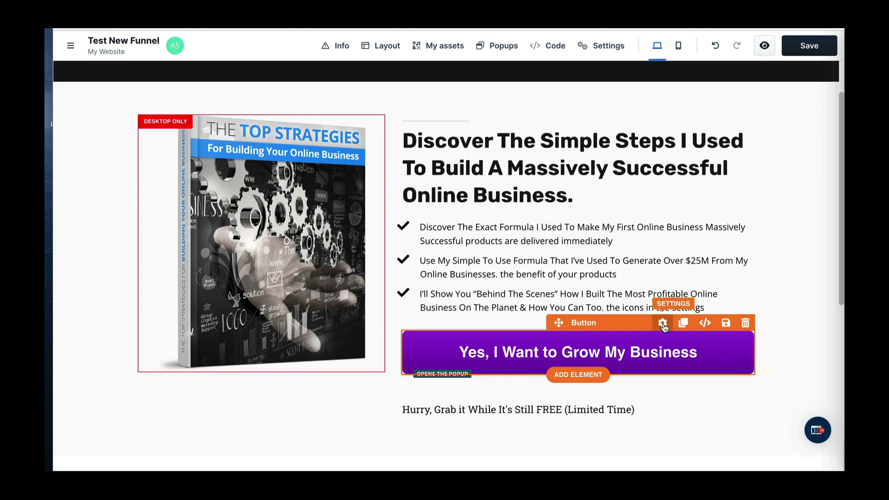
Step: Replace the hero button's text with the copied "YES! GIVE ME FREE INSTANT ACCESS"
left_click(662, 323)
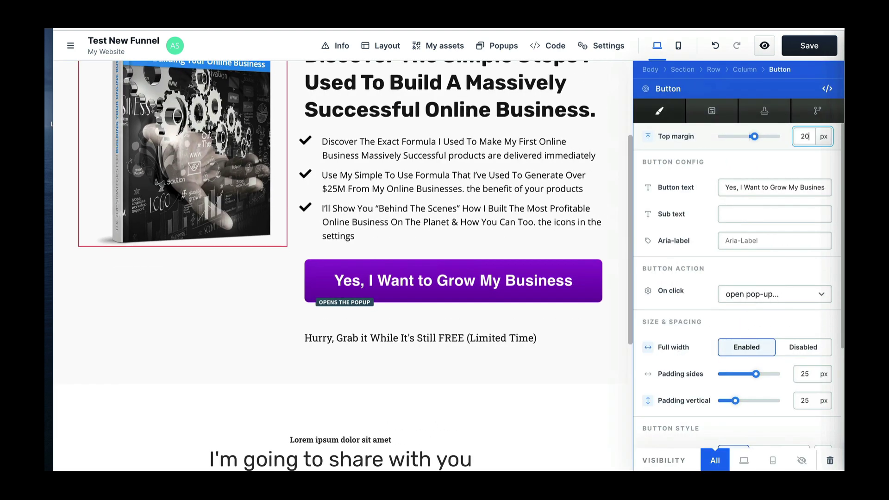
triple_click(773, 187)
right_click(730, 187)
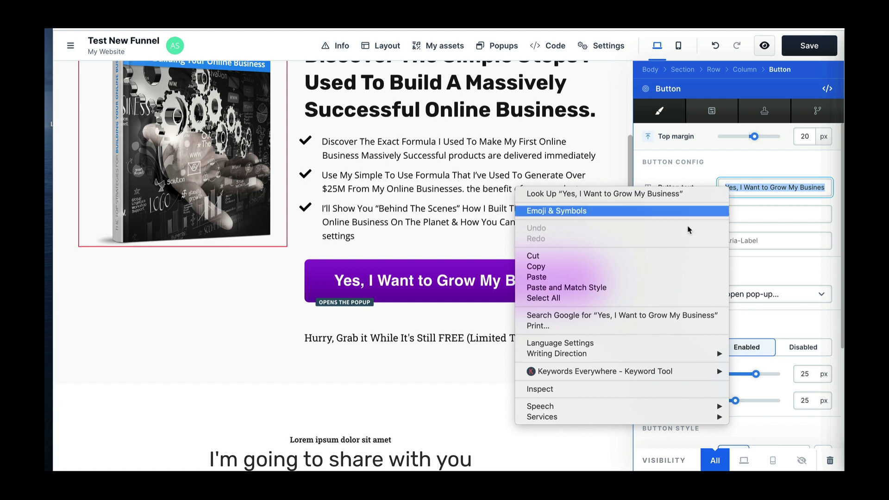
left_click(629, 285)
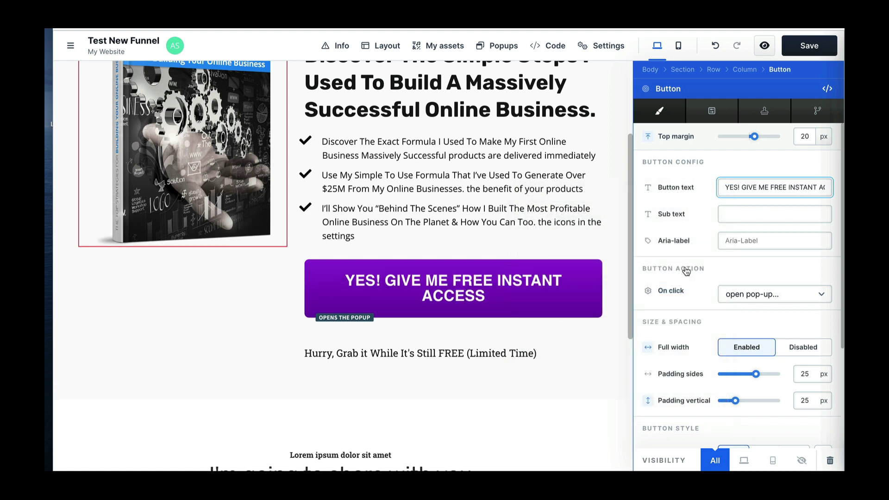
left_click(573, 370)
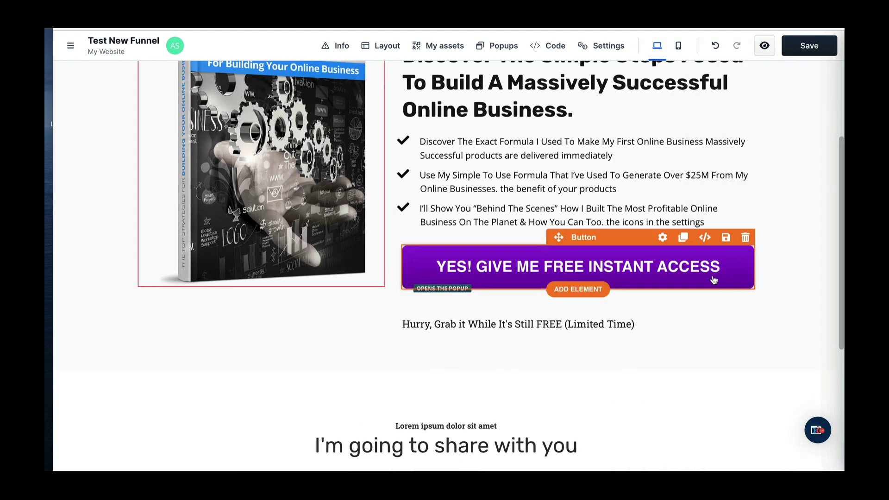
Step: Edit button style 1 used by the hero button and set its default-state background to the recently used blue gradient
scroll(641, 283, "up", 3)
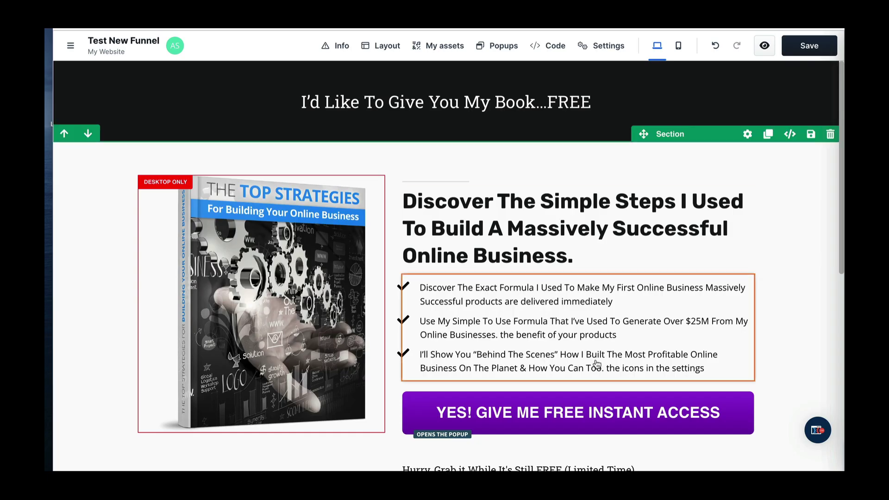
scroll(521, 312, "down", 3)
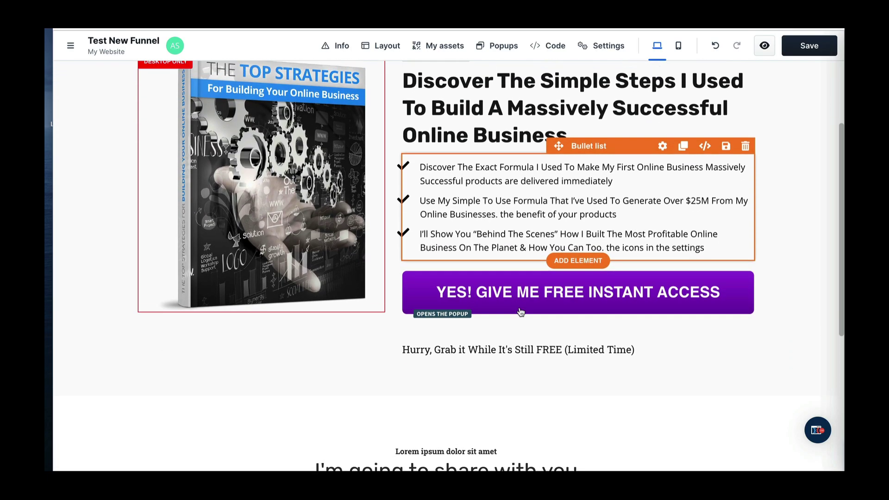
scroll(510, 318, "up", 1)
mouse_move(509, 320)
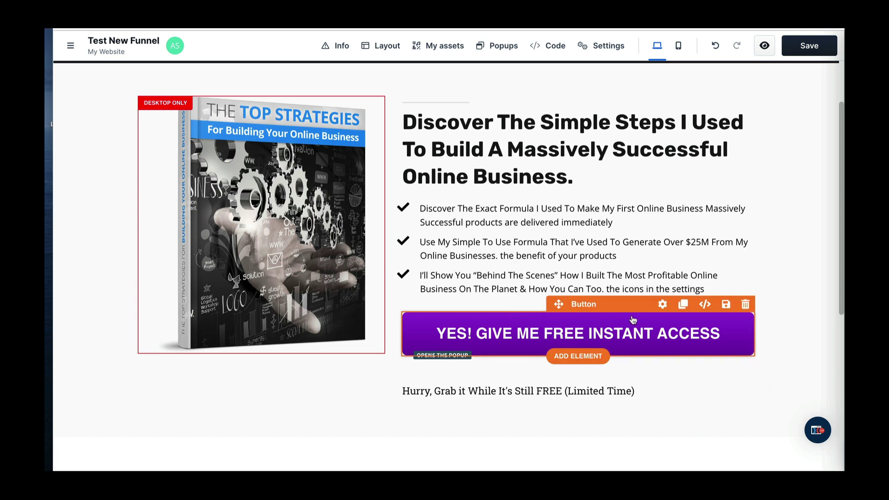
left_click(663, 304)
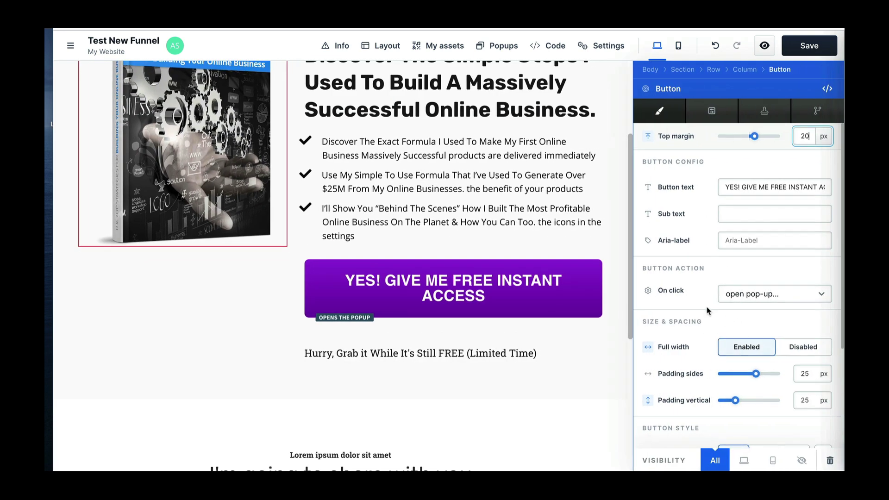
scroll(708, 311, "down", 3)
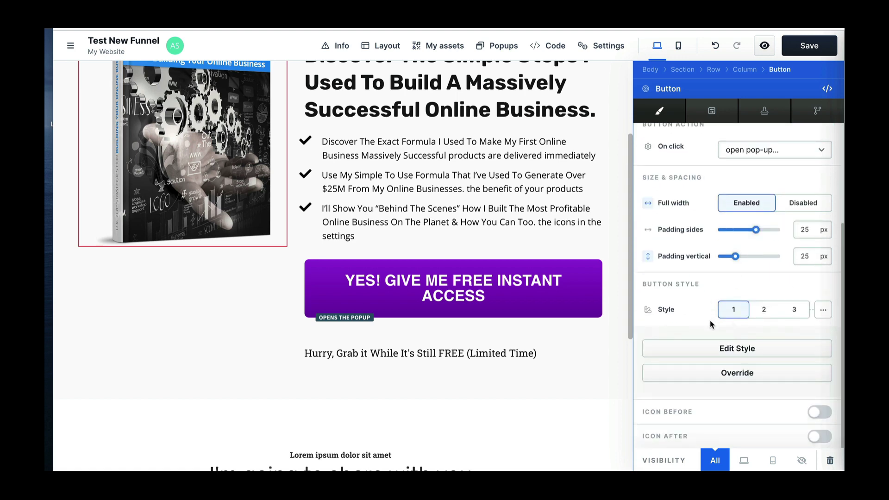
left_click(713, 349)
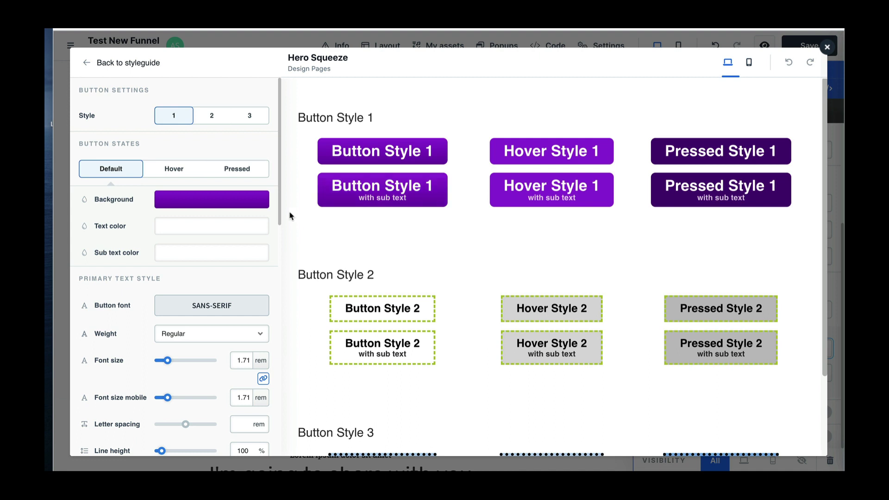
left_click(241, 201)
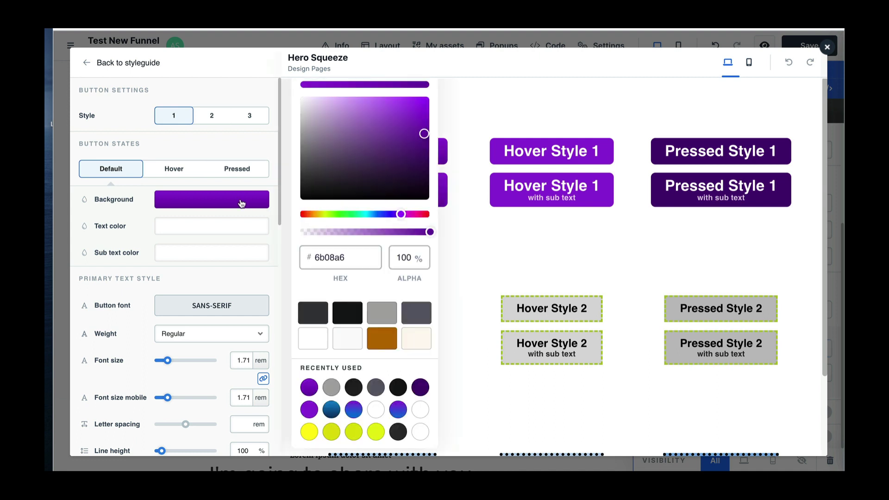
left_click(331, 412)
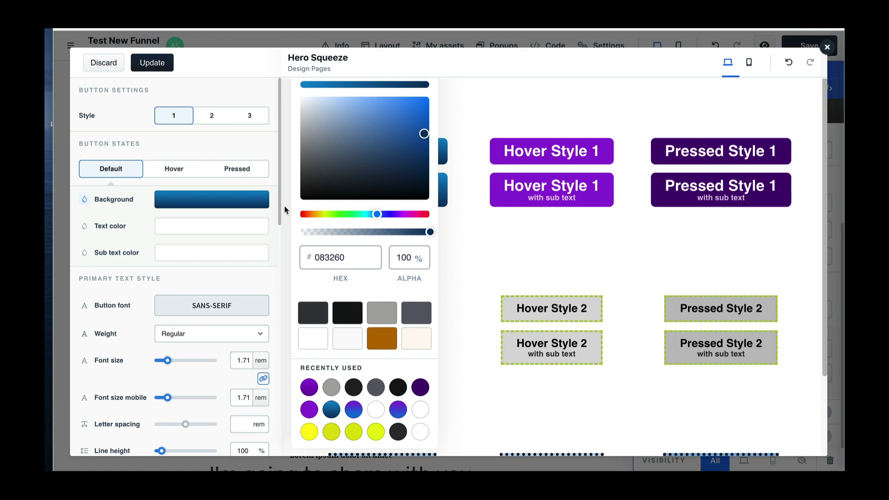
Step: Set the hover-state background of button style 1 to the same blue gradient
left_click(174, 169)
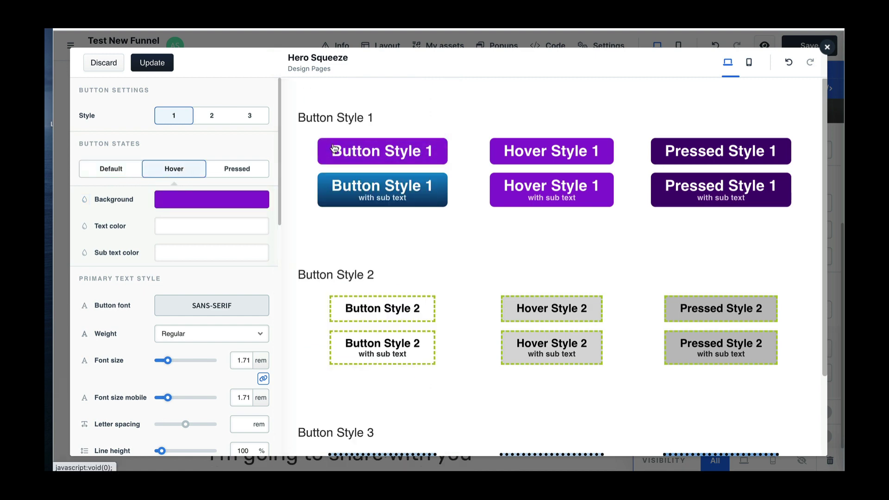
left_click(233, 207)
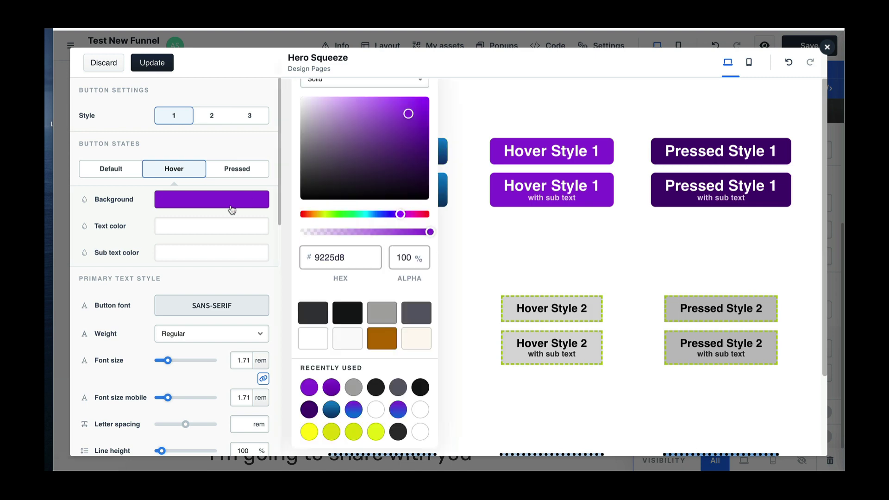
left_click(331, 409)
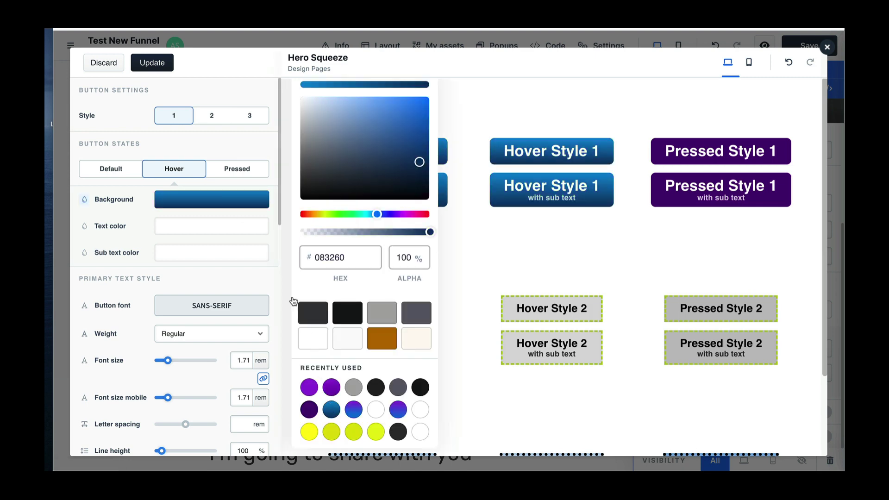
Step: Set the pressed-state background of button style 1 to the blue gradient, update the style guide and return to the page
left_click(238, 172)
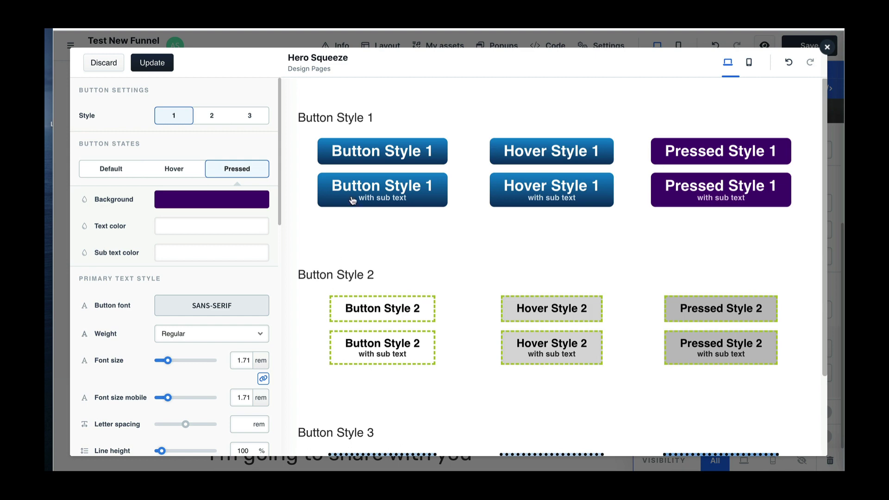
left_click(230, 200)
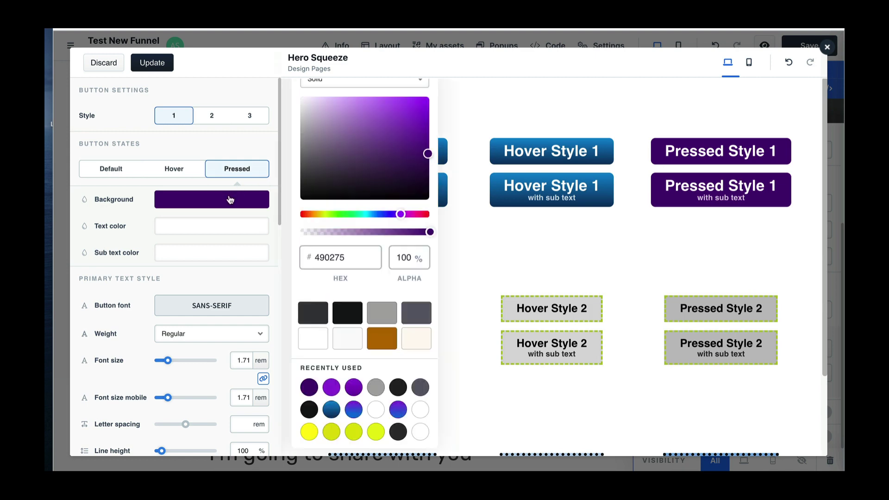
left_click(331, 410)
left_click(168, 65)
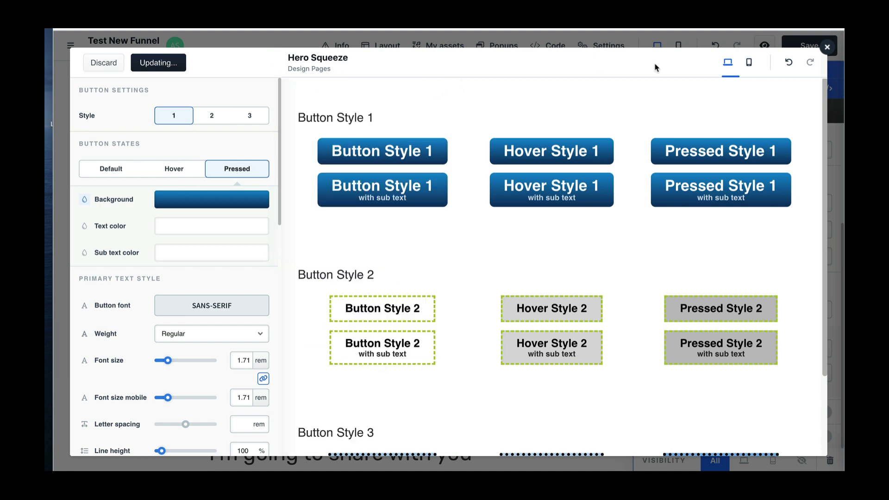
left_click(116, 170)
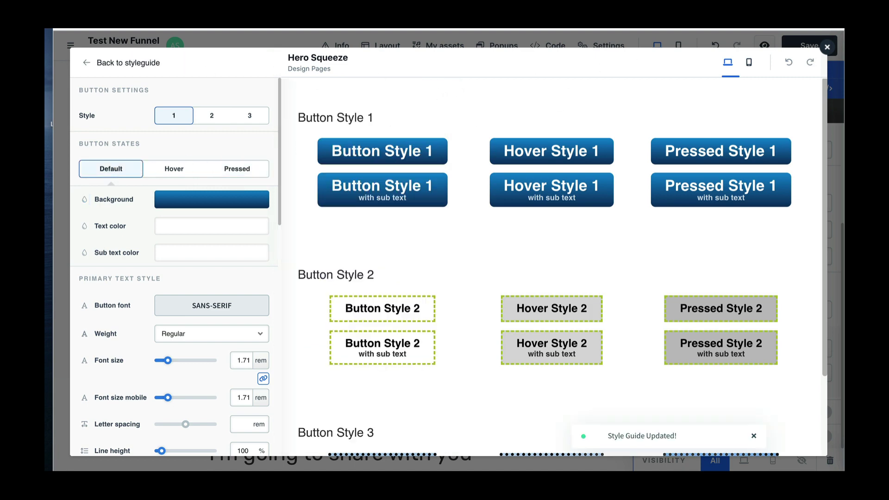
left_click(827, 47)
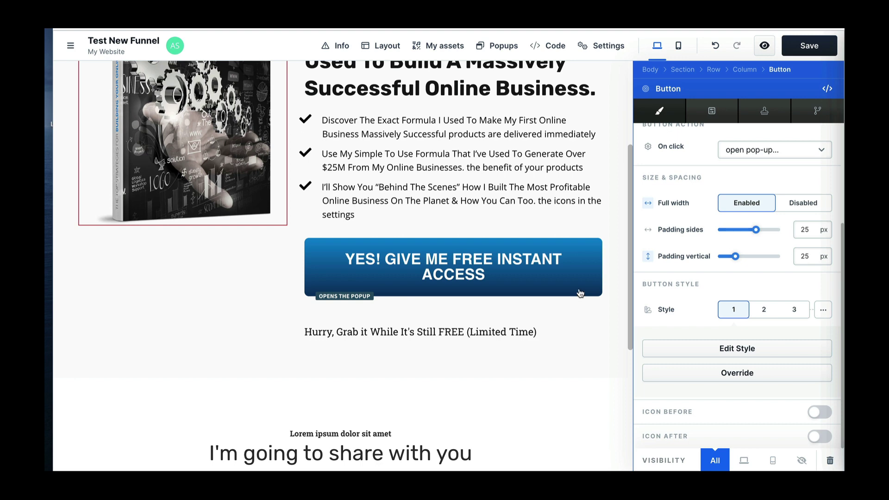
left_click(581, 311)
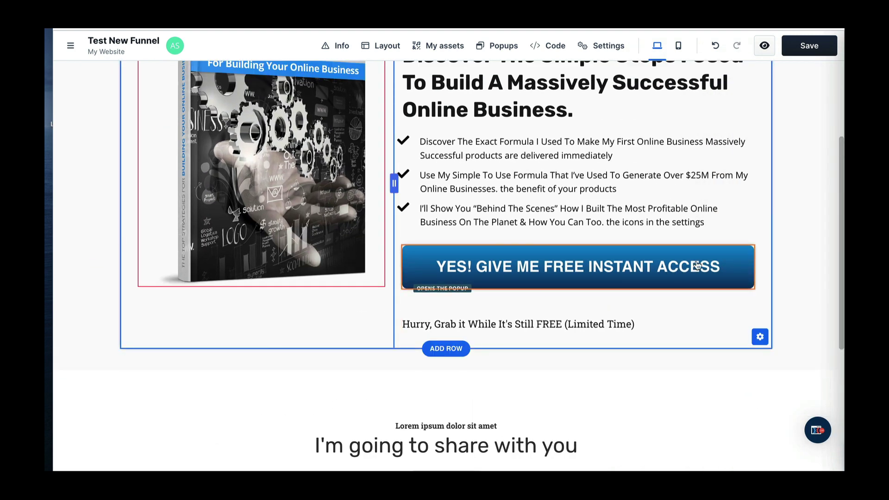
Step: Switch the sub headline below the hero button from the XL typography style to custom typography settings
mouse_move(714, 260)
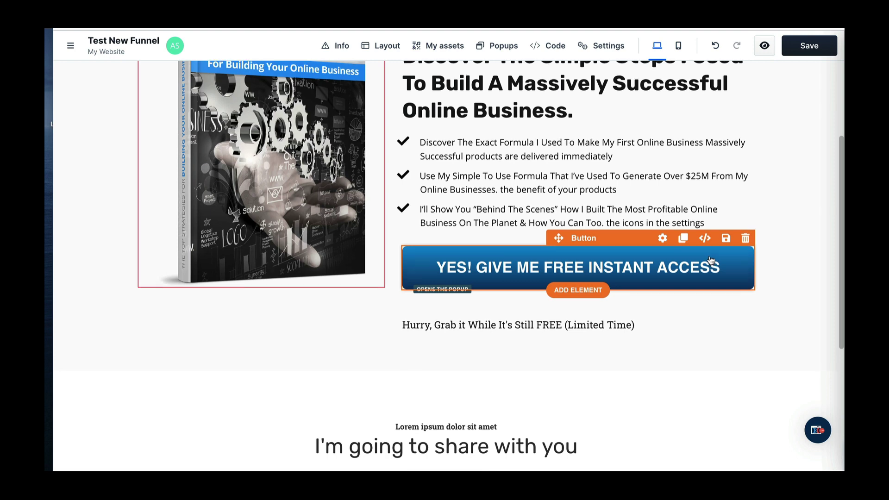
scroll(713, 260, "up", 3)
scroll(694, 278, "down", 2)
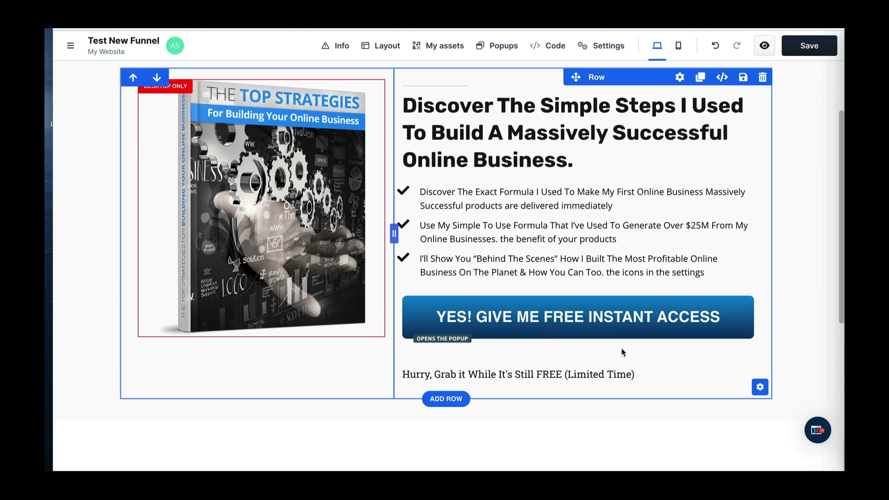
mouse_move(616, 376)
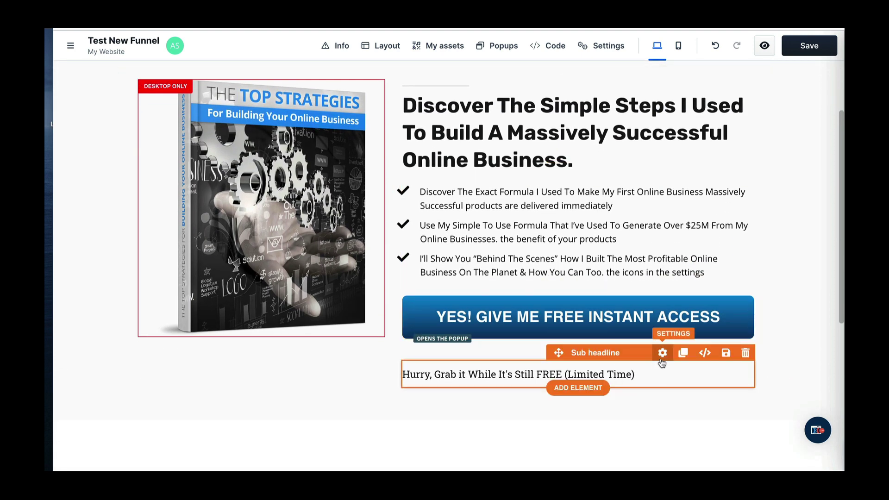
left_click(662, 353)
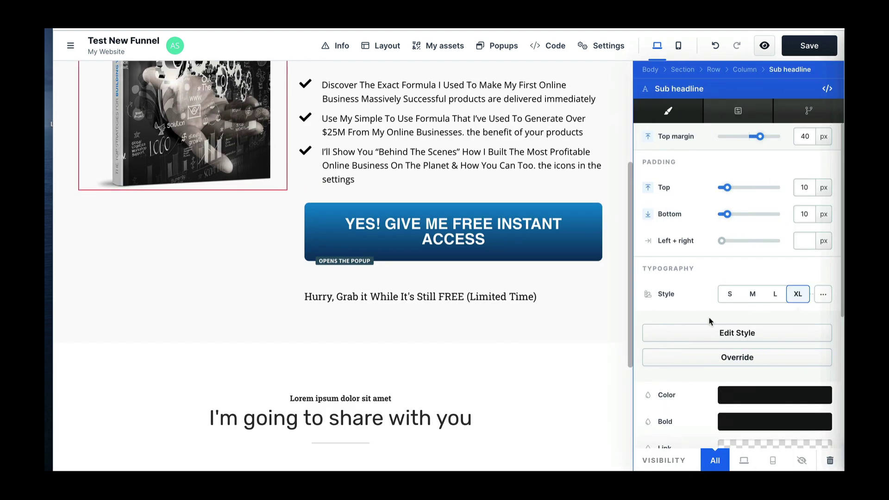
left_click(823, 297)
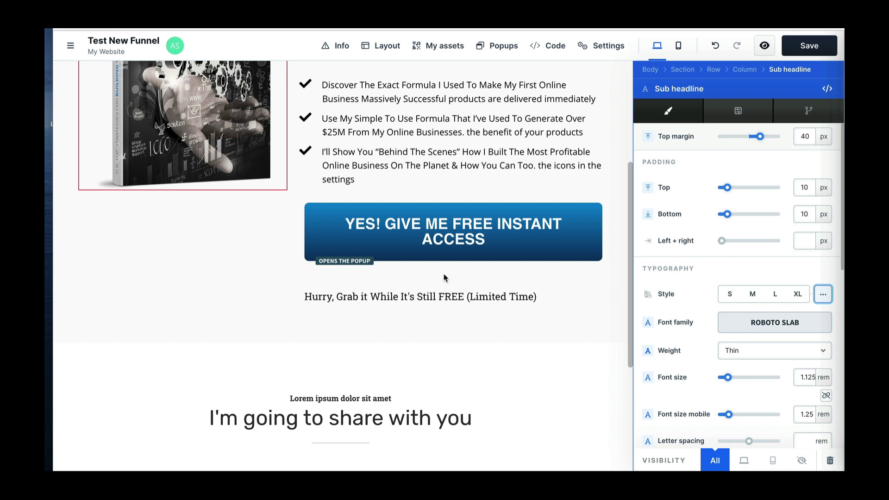
key("Escape")
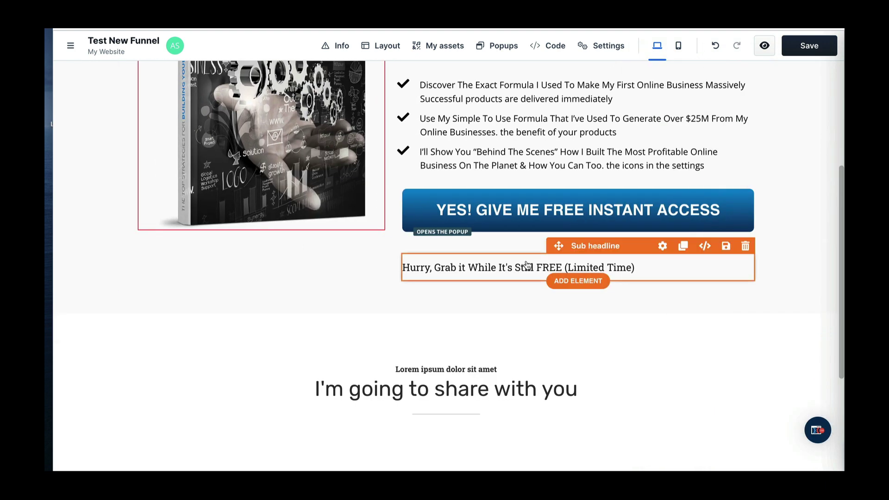
Step: Set the sub headline's top padding to 7 px and its top margin to 10 px
left_click(662, 246)
key("Tab")
key("Left")
key("Left")
key("Left")
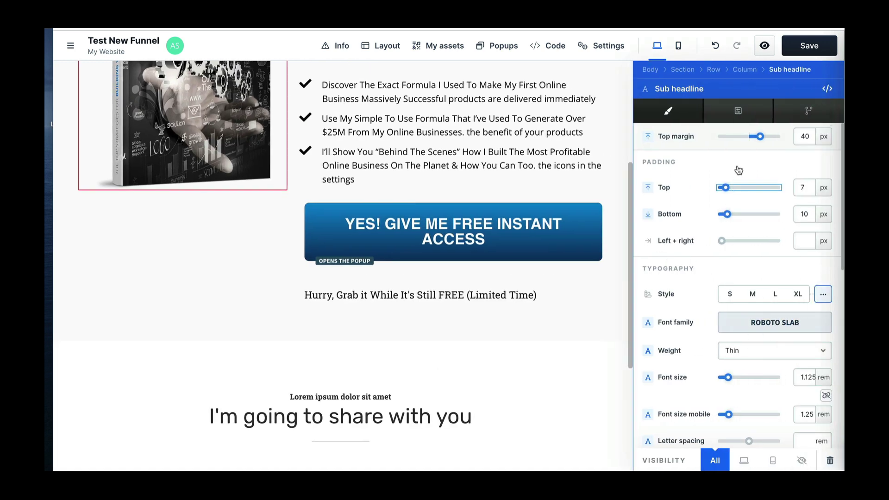
left_click(760, 138)
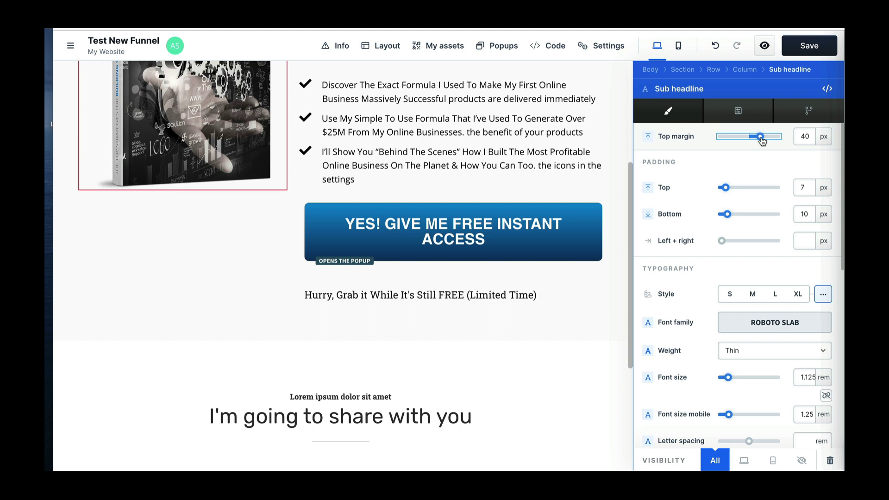
left_click_drag(761, 138, 752, 141)
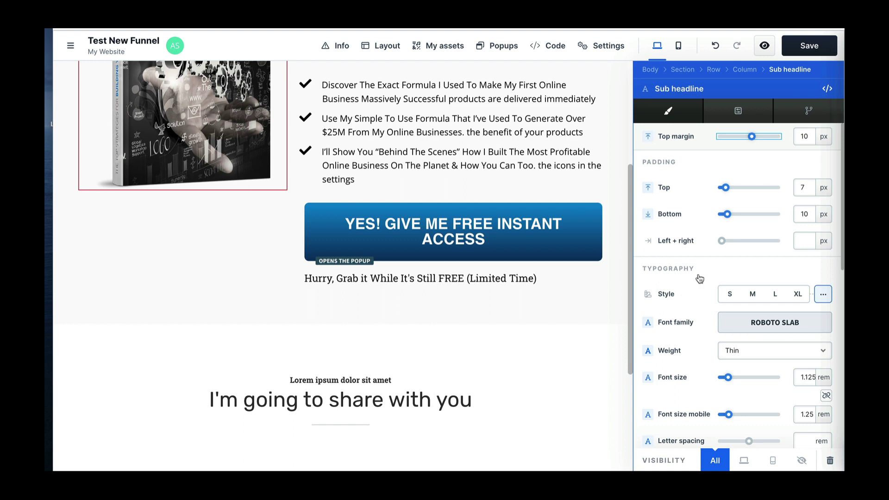
Step: Center-align the sub headline text below the hero button and close its settings
scroll(700, 278, "down", 4)
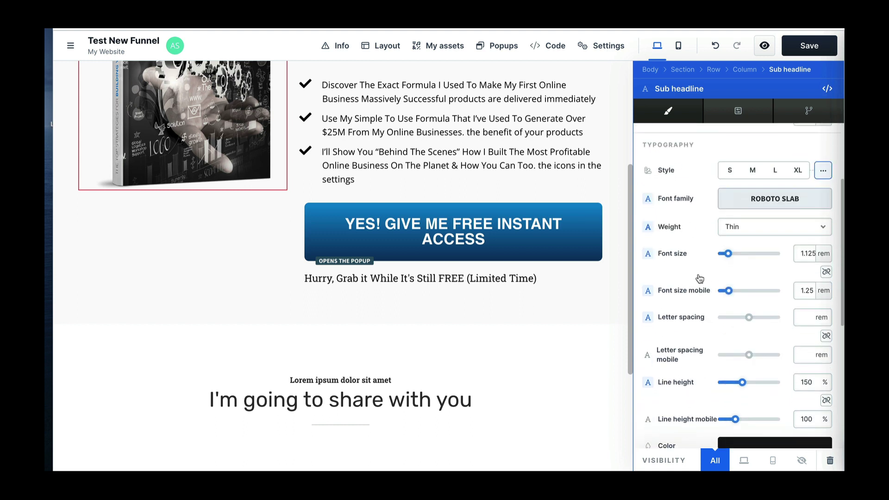
scroll(700, 278, "down", 5)
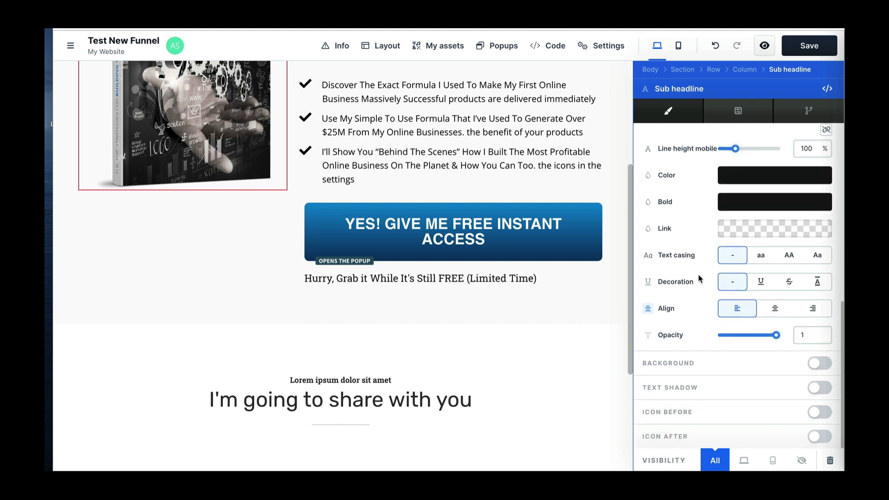
left_click(777, 313)
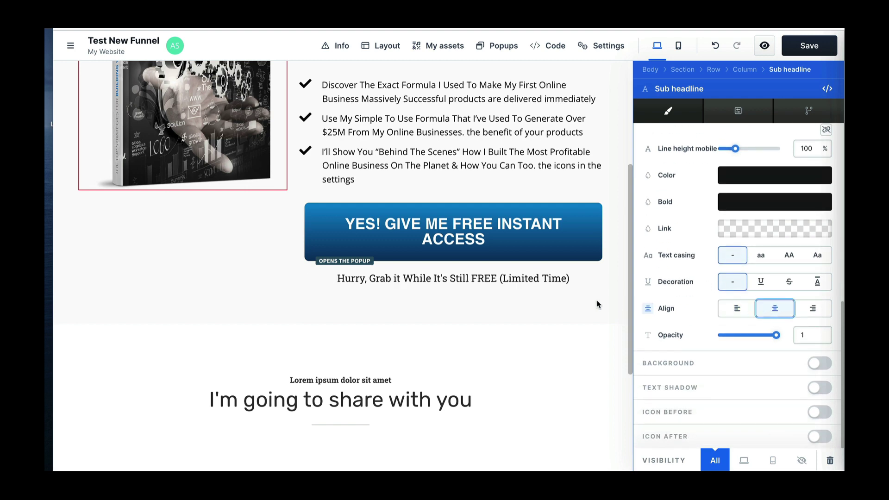
left_click(579, 314)
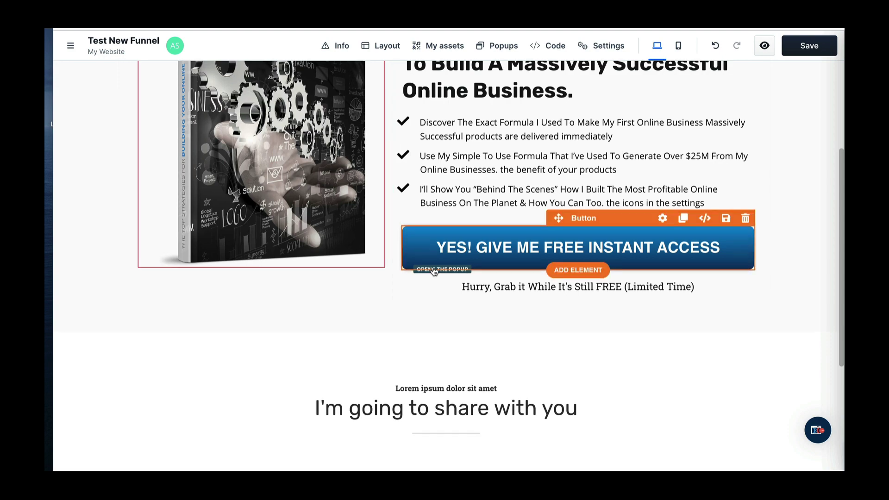
Step: Remove the hero button's top margin so it sits closer to the bullet list
scroll(434, 273, "up", 2)
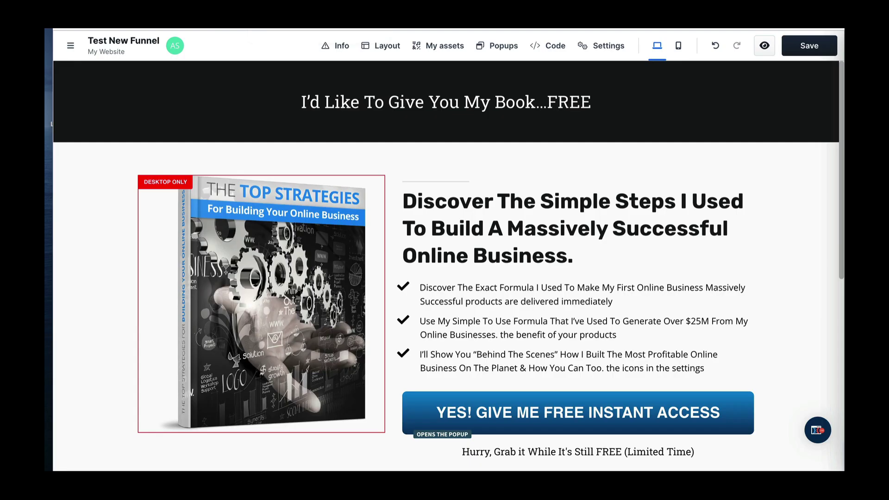
scroll(510, 248, "down", 3)
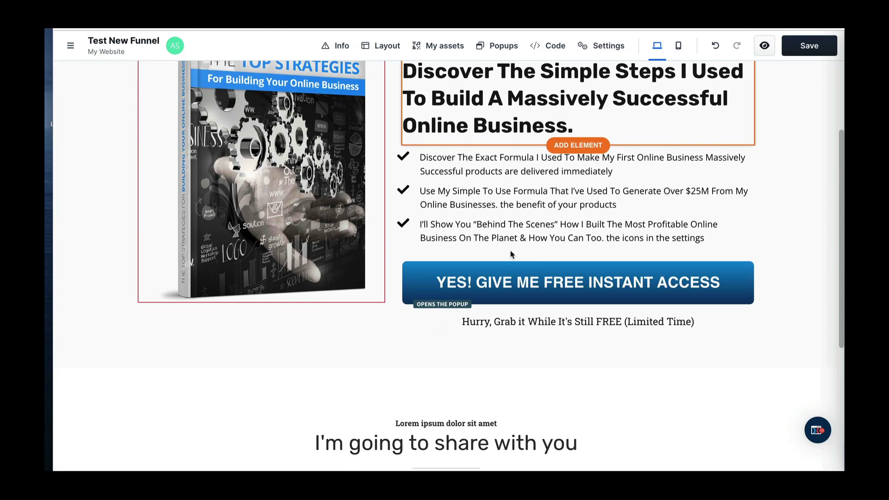
mouse_move(697, 269)
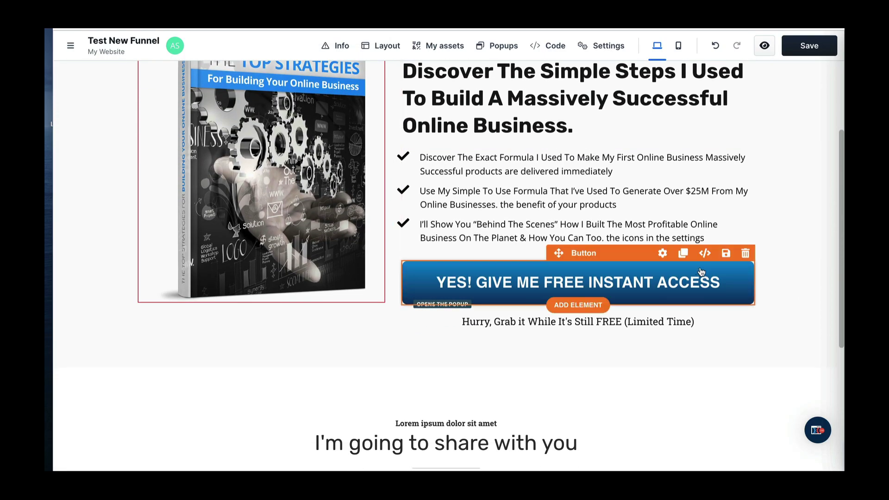
left_click(663, 254)
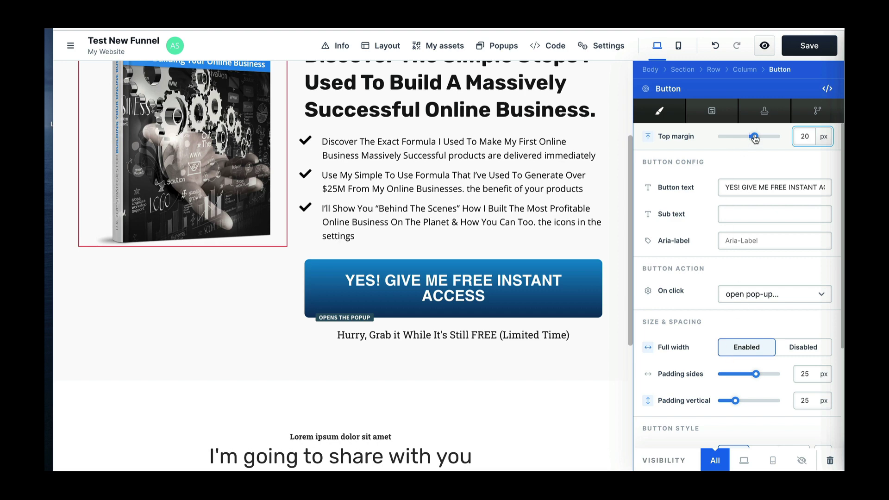
left_click_drag(755, 138, 750, 140)
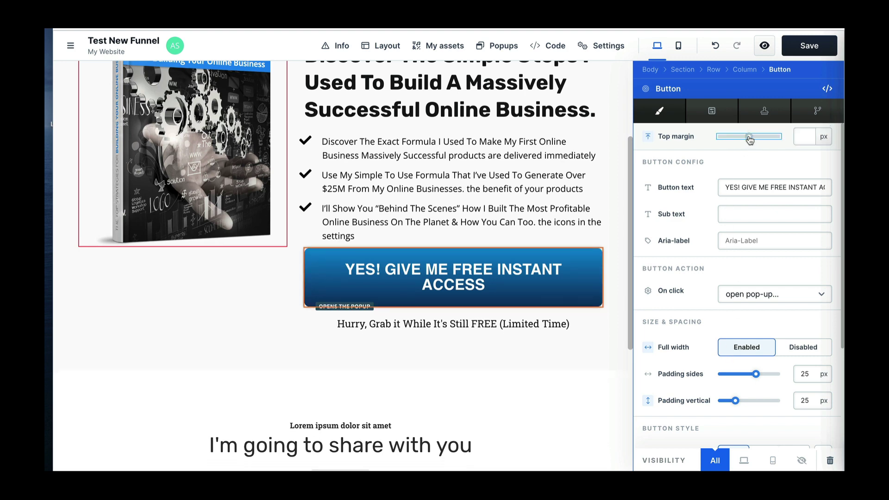
Step: Reduce the hero button's primary text font size to 1.36 rem using its custom style settings and close them
scroll(753, 428, "down", 3)
left_click(824, 310)
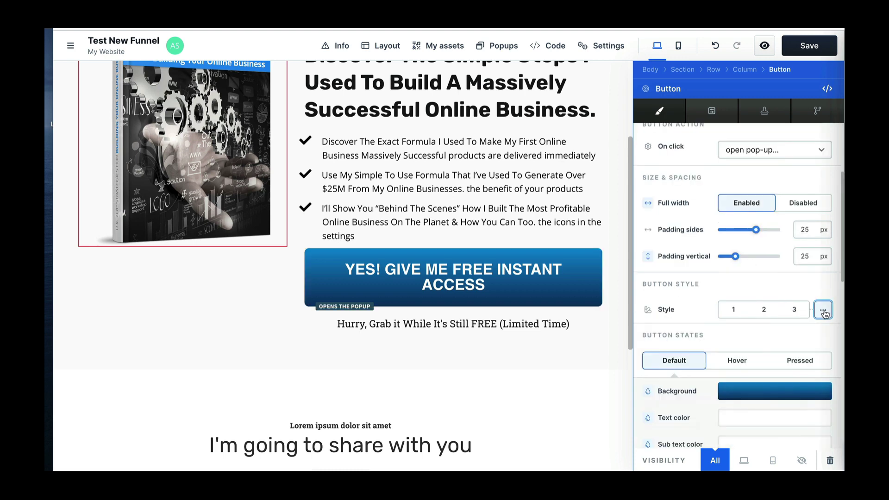
scroll(697, 338, "down", 6)
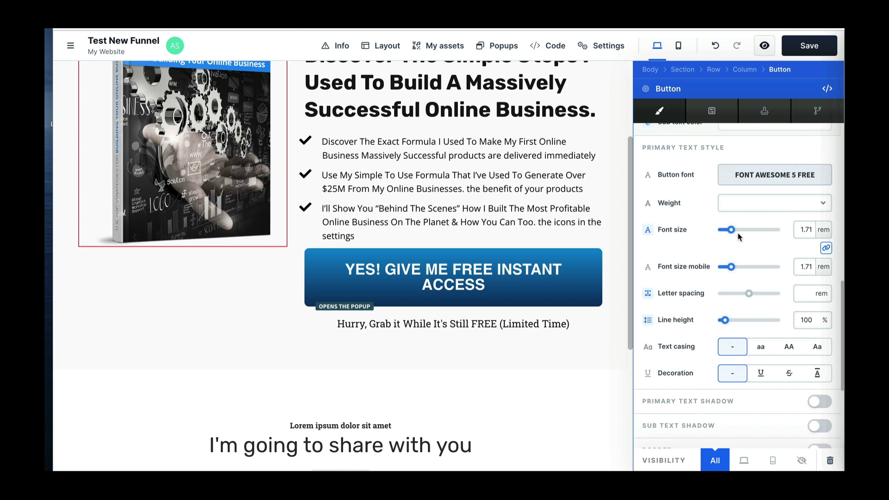
left_click_drag(732, 232, 729, 231)
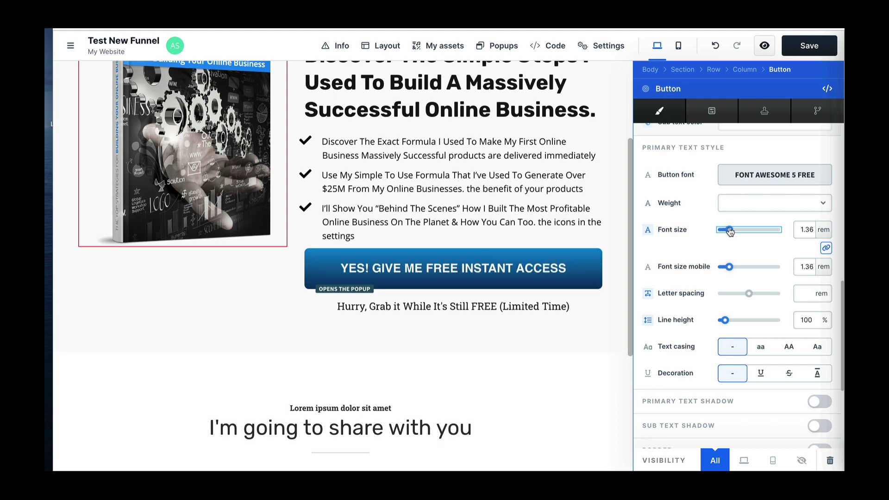
left_click(571, 348)
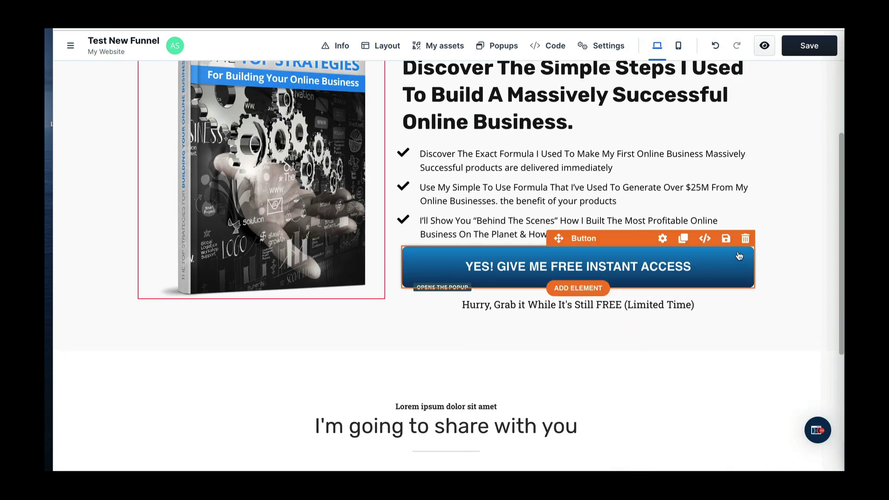
Step: Enable the hero section's background and set the night city skyline photo from the image gallery as its image
scroll(737, 257, "up", 3)
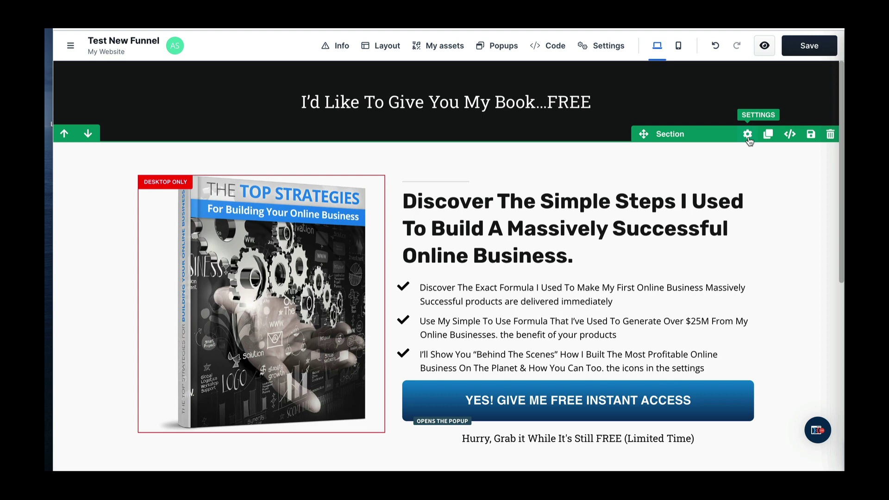
left_click(748, 135)
scroll(750, 185, "down", 2)
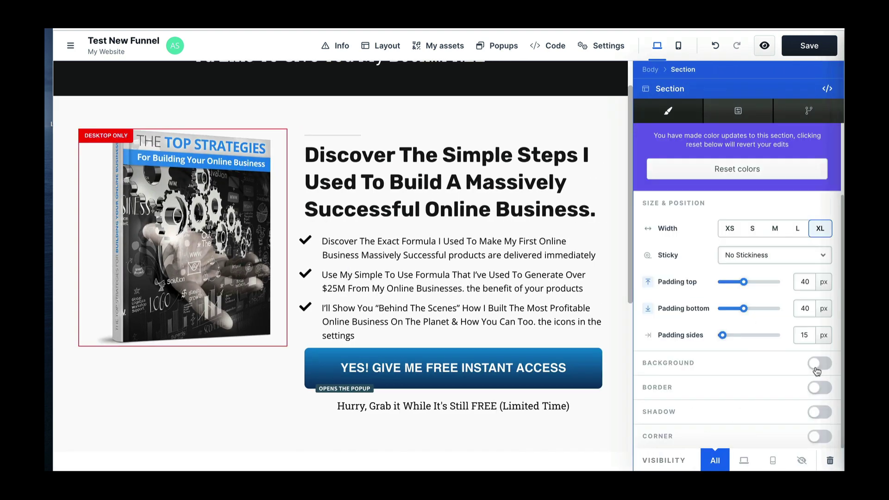
left_click(819, 363)
scroll(782, 352, "down", 2)
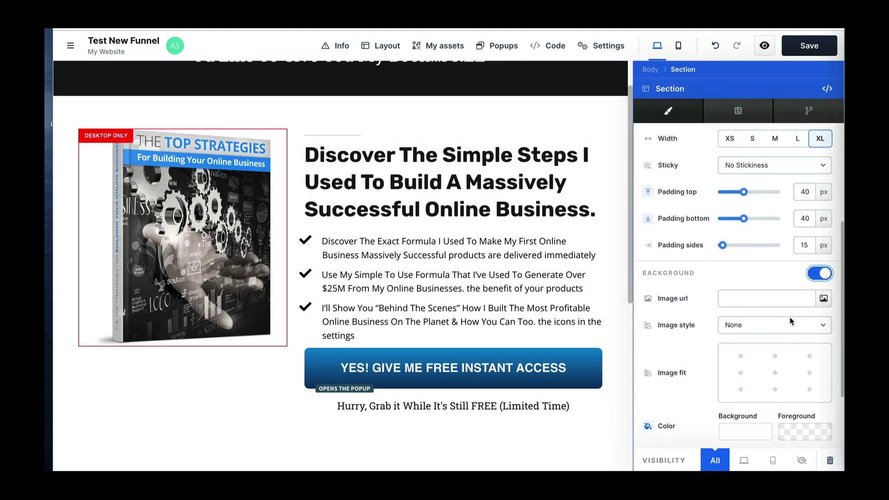
left_click(824, 300)
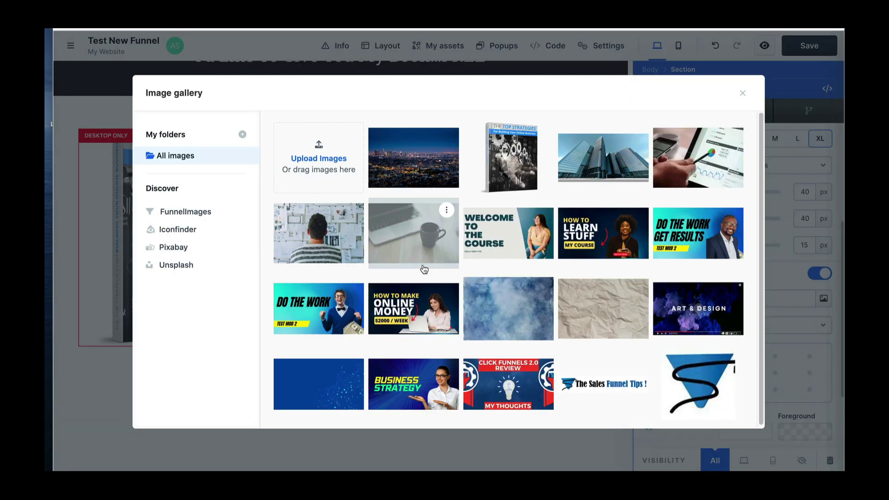
left_click(404, 143)
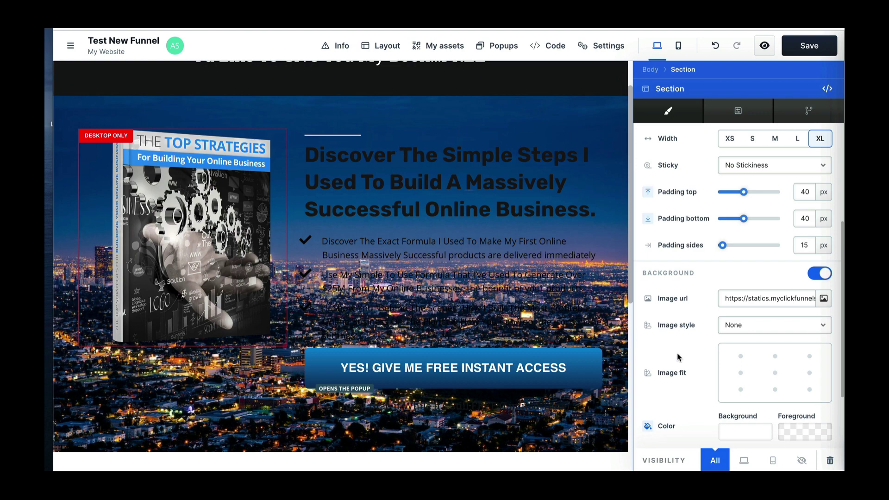
Step: Set the hero section's background image style to Full Center (Parallax)
scroll(676, 395, "down", 2)
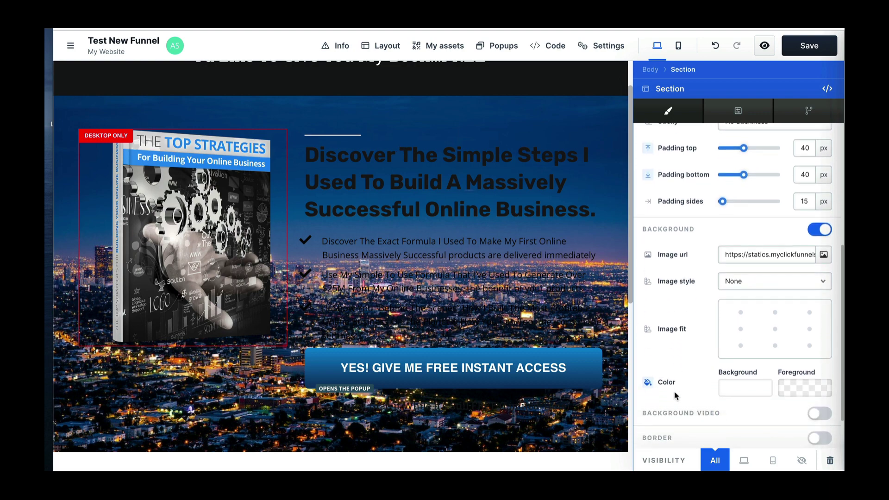
left_click(798, 278)
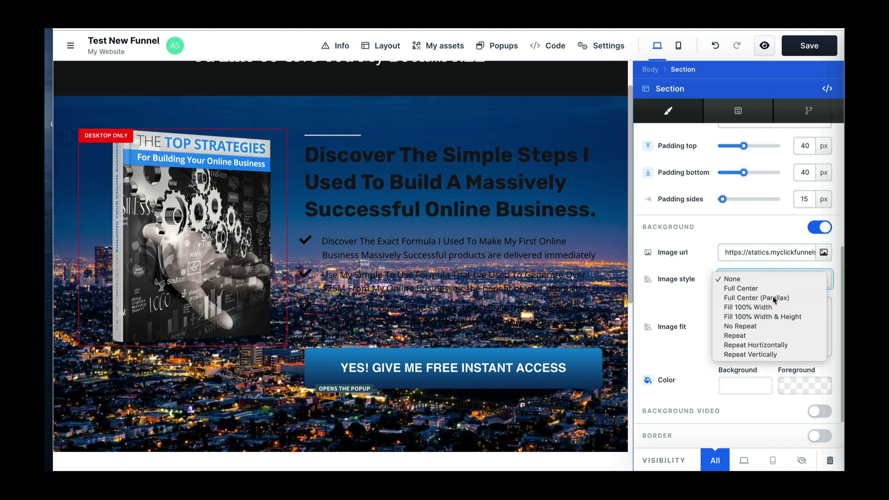
key("Escape")
left_click(808, 279)
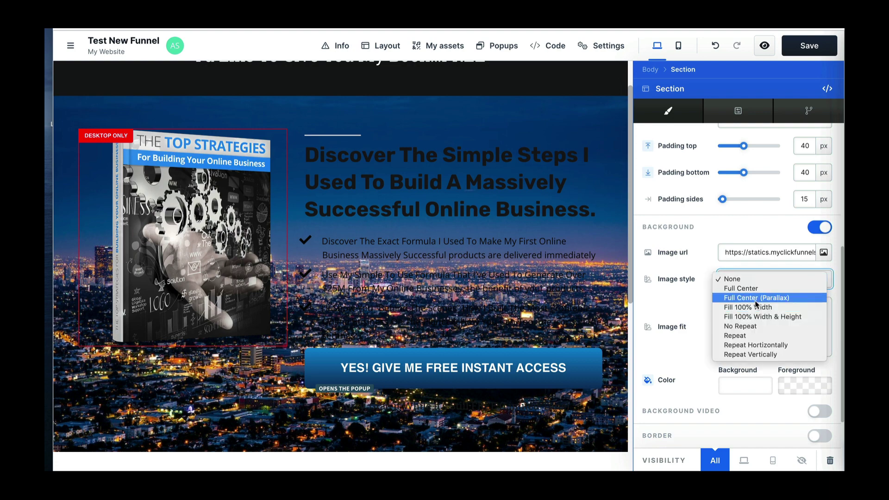
key("Escape")
left_click(806, 281)
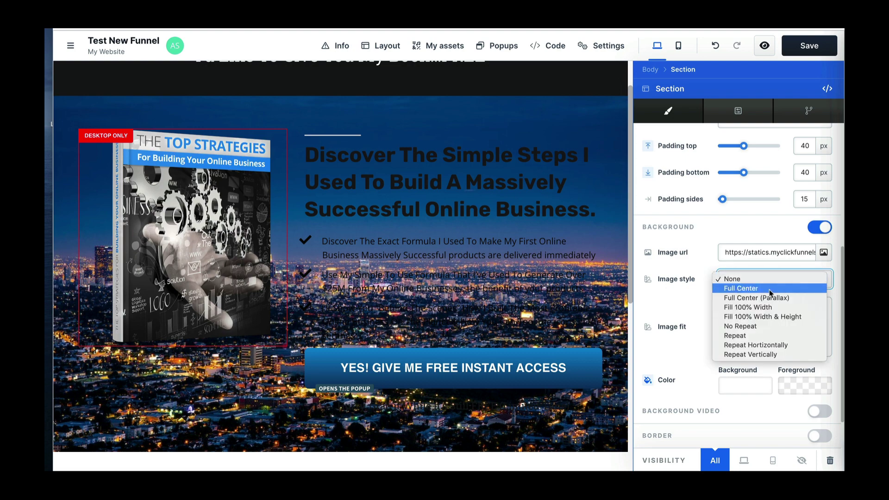
left_click(806, 286)
left_click(805, 281)
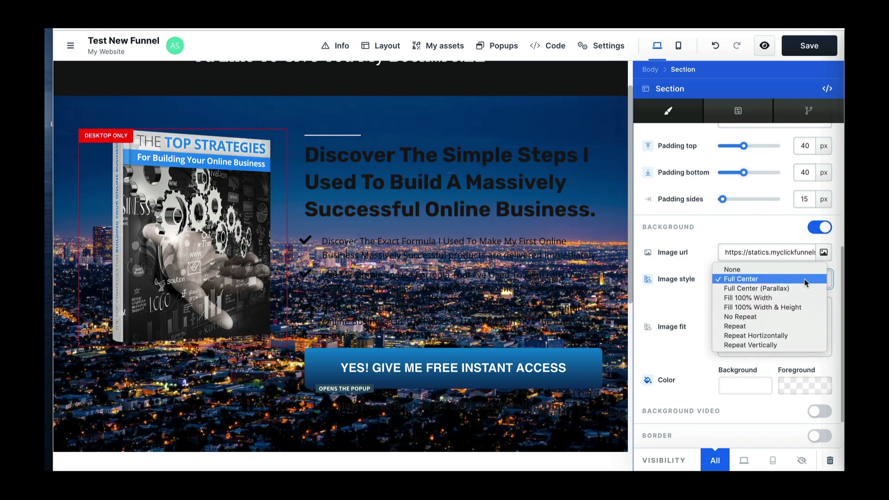
left_click(782, 288)
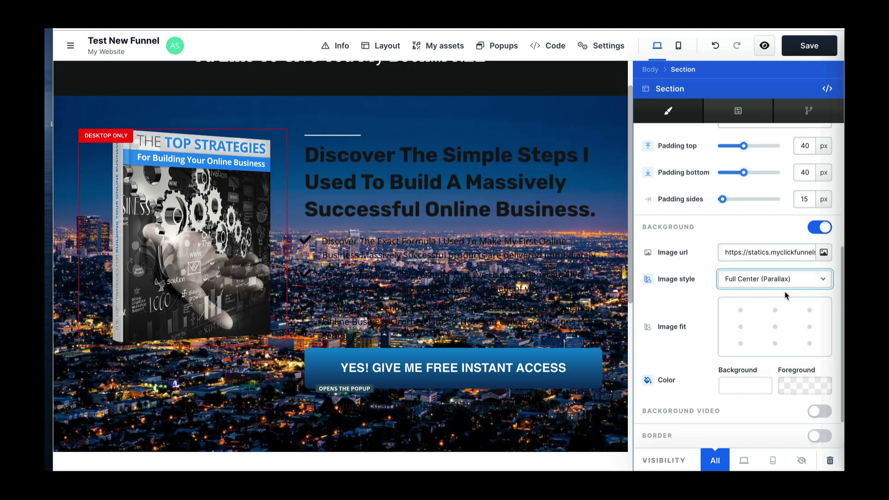
Step: Overlay the hero section's background with a white (ffffff) foreground color at 91% alpha and close the section settings
left_click(798, 385)
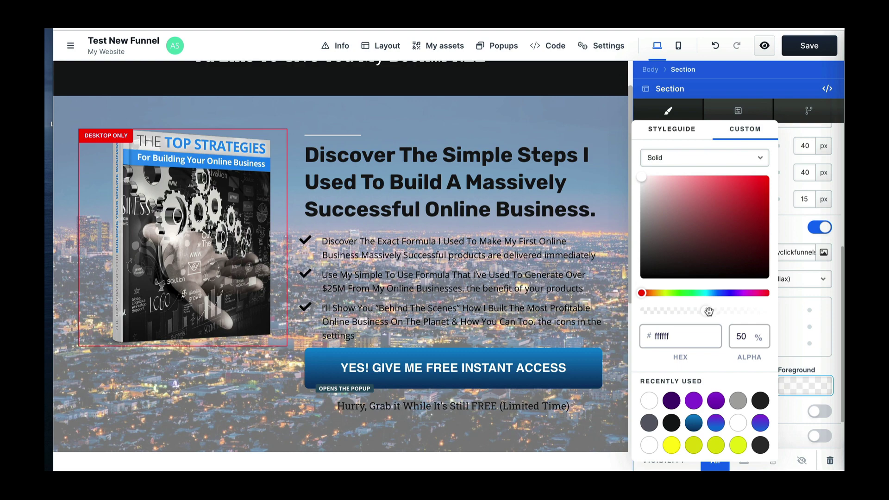
left_click_drag(705, 311, 758, 319)
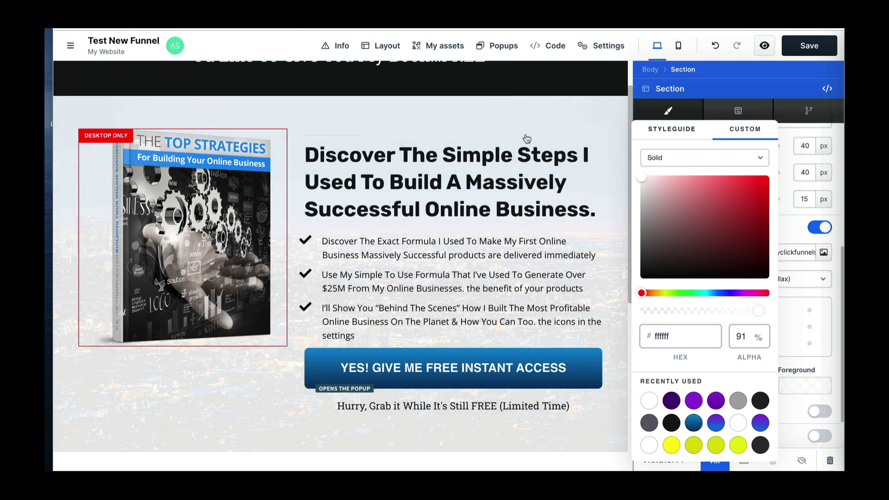
scroll(527, 138, "down", 4)
scroll(526, 139, "up", 3)
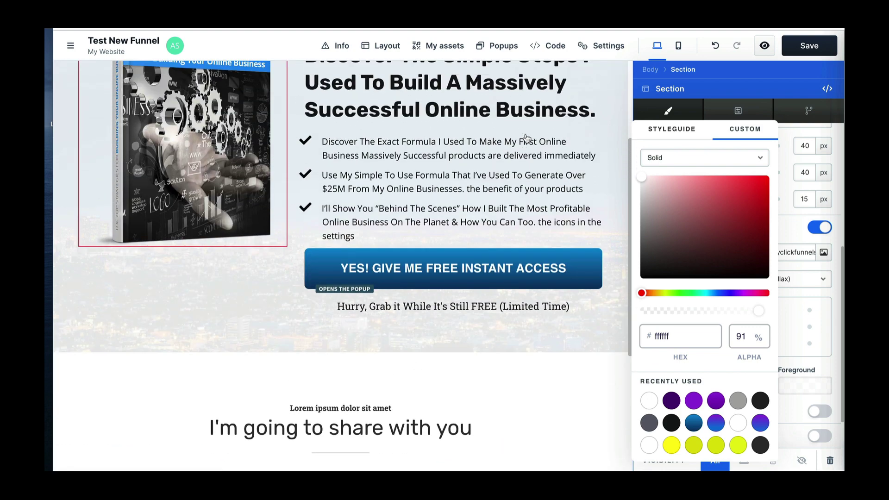
scroll(526, 139, "up", 2)
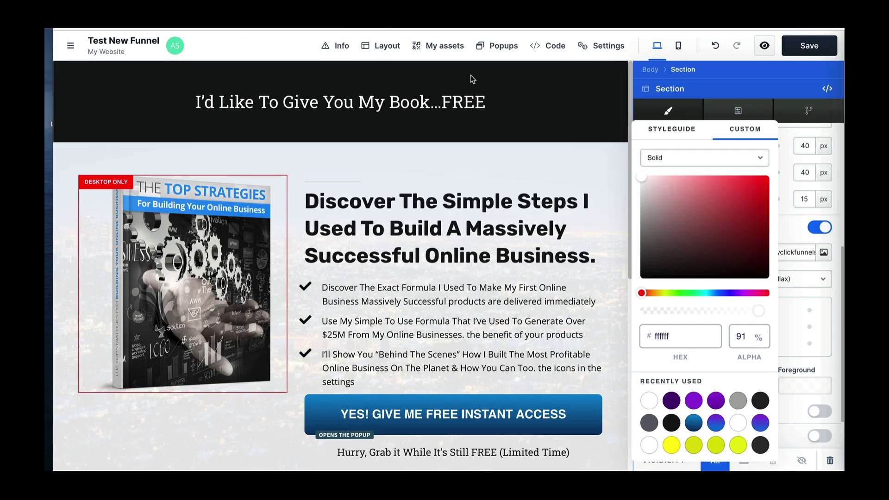
left_click(503, 70)
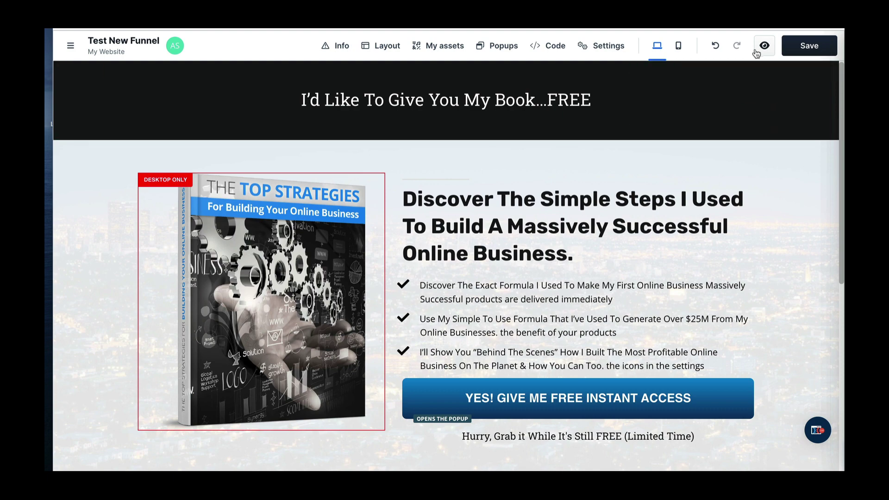
Step: Remove the top and bottom padding of the black header section and close its settings
left_click(750, 71)
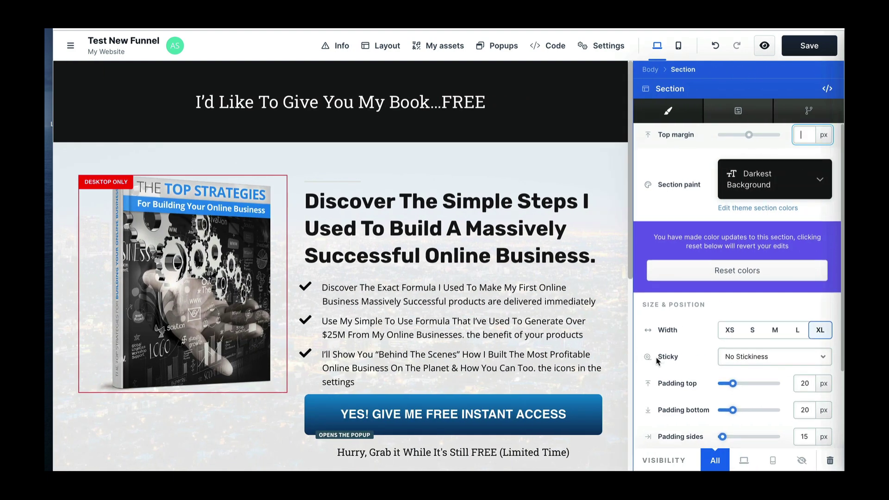
scroll(644, 359, "down", 3)
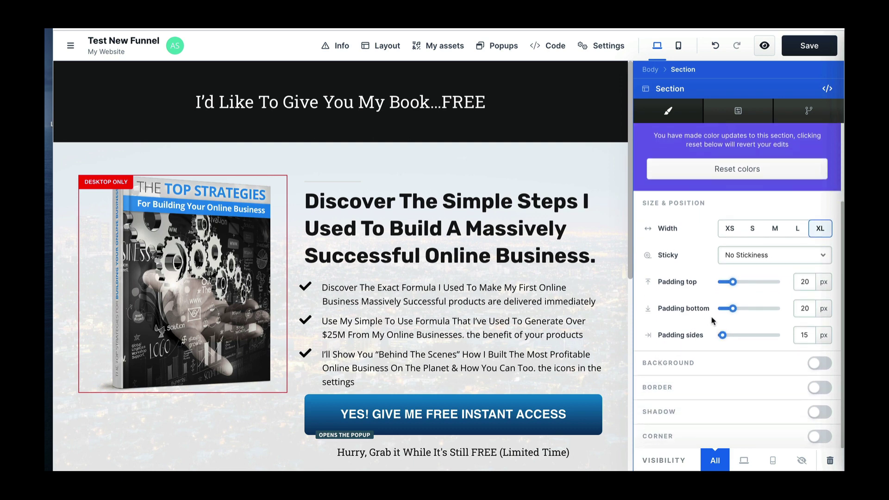
left_click_drag(732, 310, 717, 284)
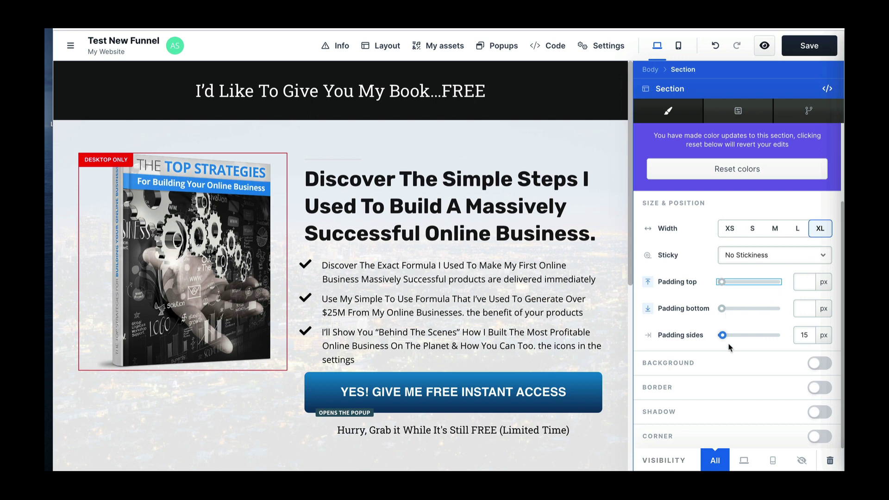
left_click(503, 103)
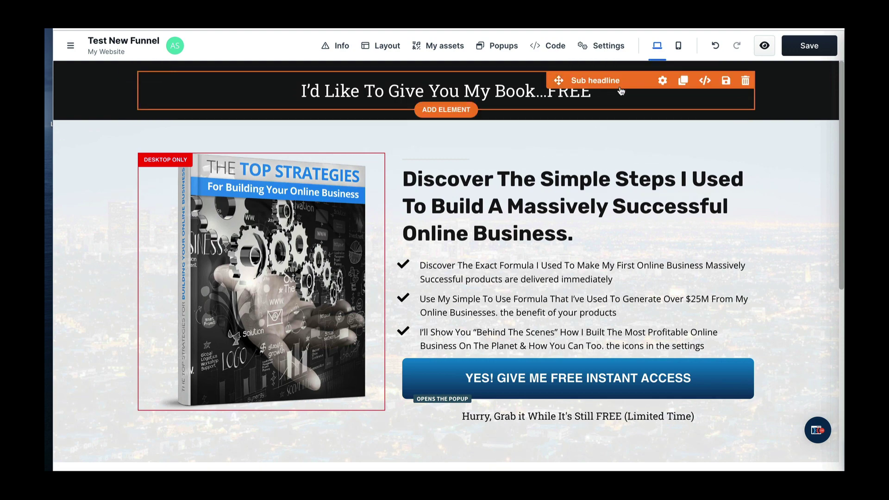
Step: Set the font size of the header's free book sub headline to 2.42 rem and close its settings
left_click(662, 80)
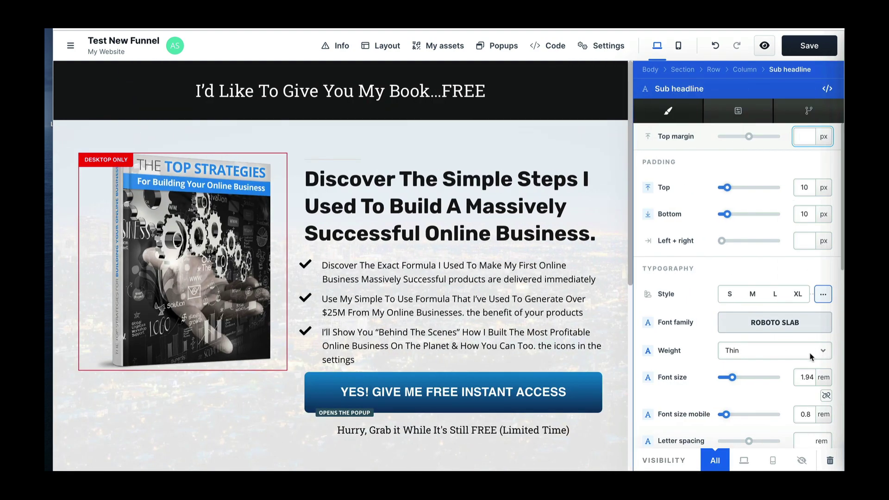
scroll(699, 348, "down", 1)
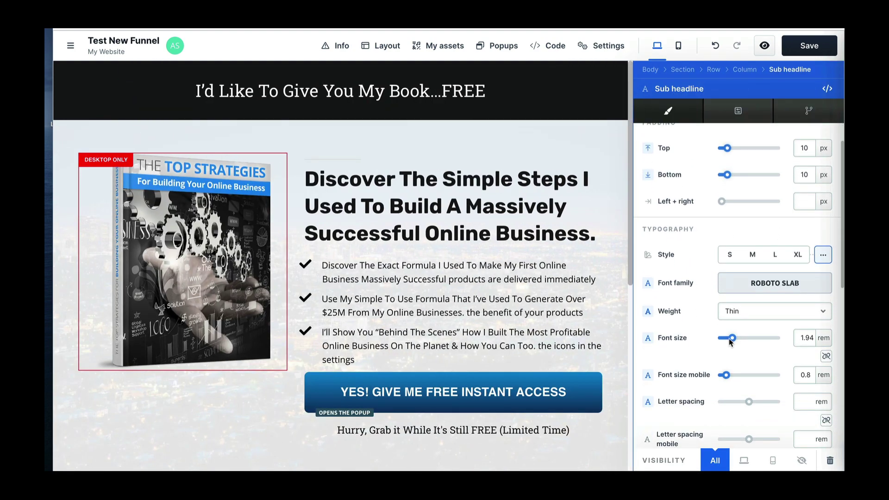
left_click_drag(733, 339, 736, 341)
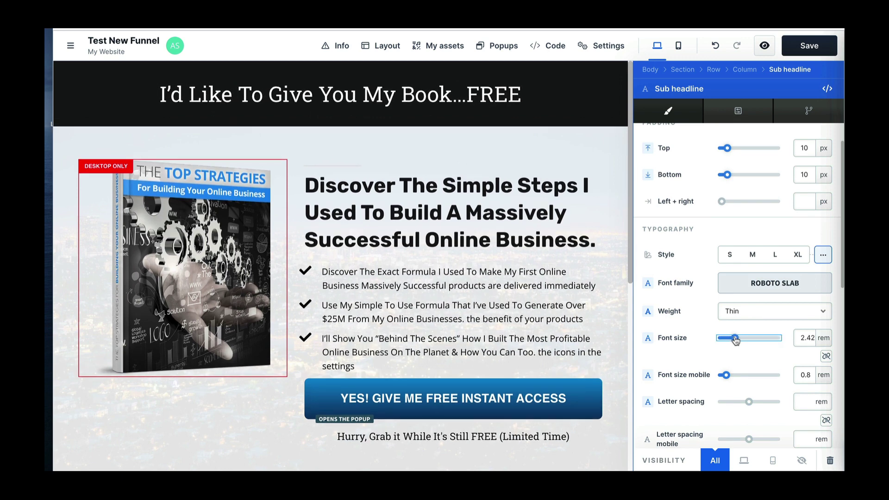
key("Escape")
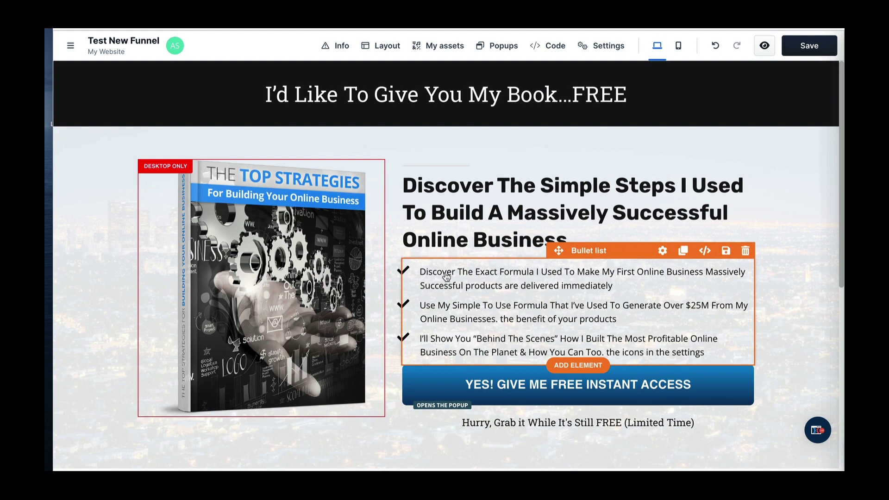
Step: Filter the bullet list's icon choices by "check" and set the bullet icon to fas fa-check-circle
left_click(658, 255)
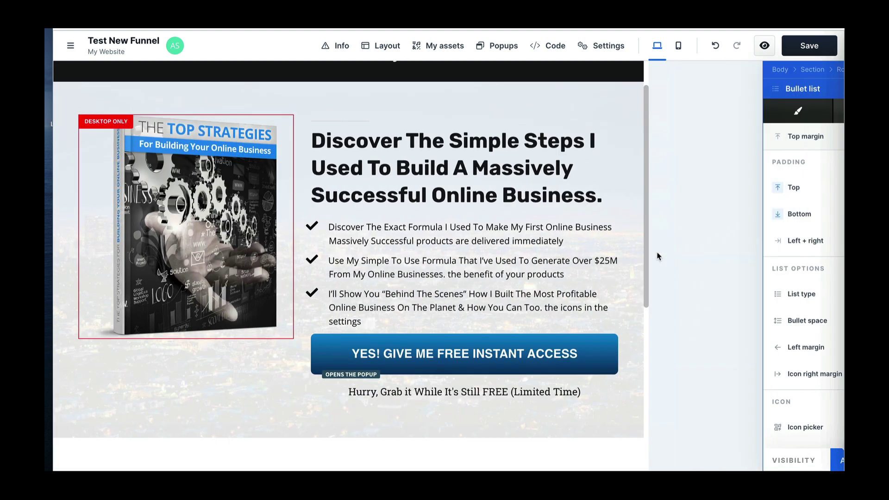
scroll(696, 274, "down", 4)
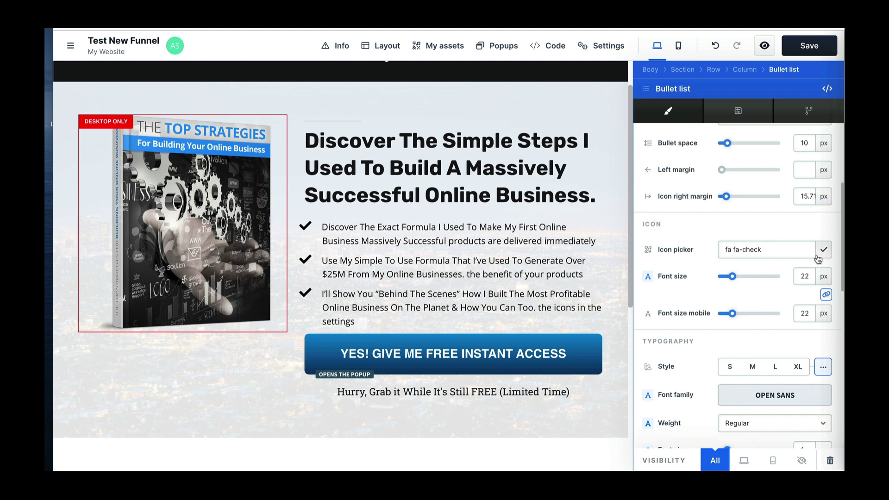
left_click(820, 258)
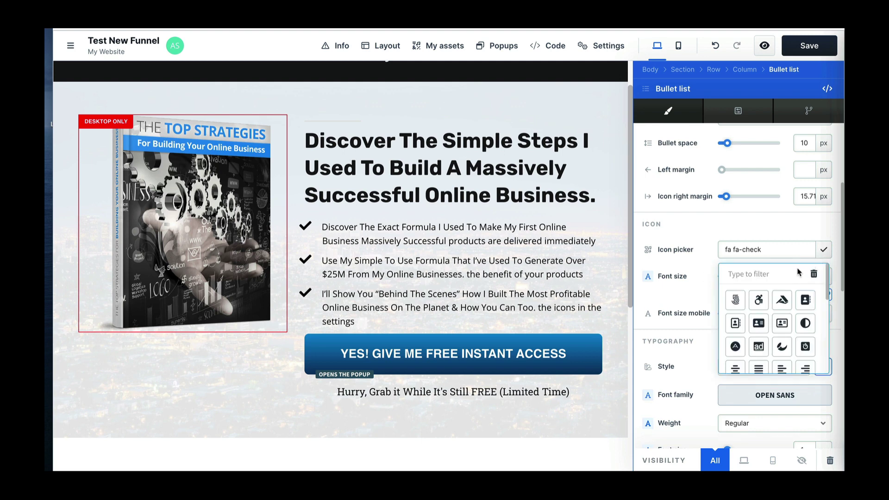
left_click(744, 252)
left_click(768, 276)
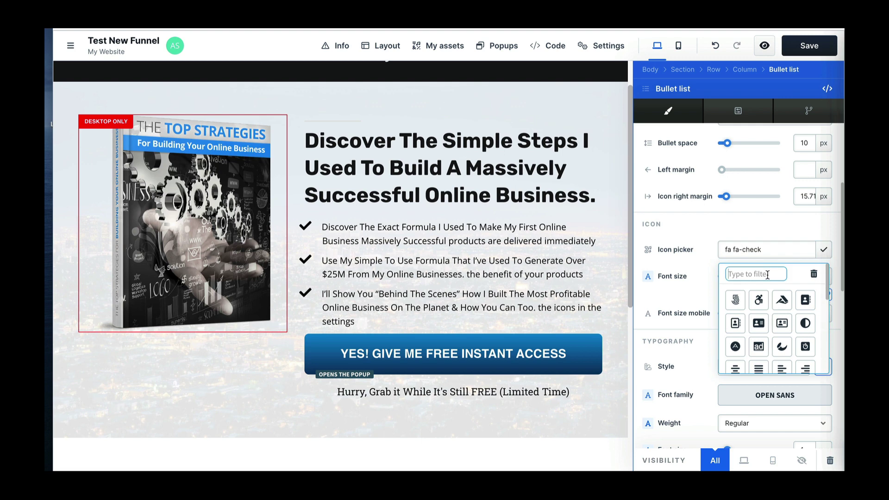
type("che")
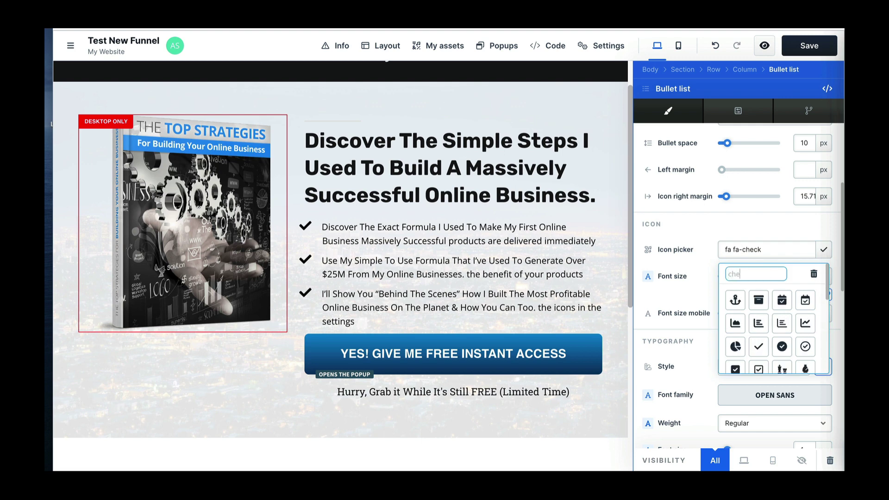
type("ck")
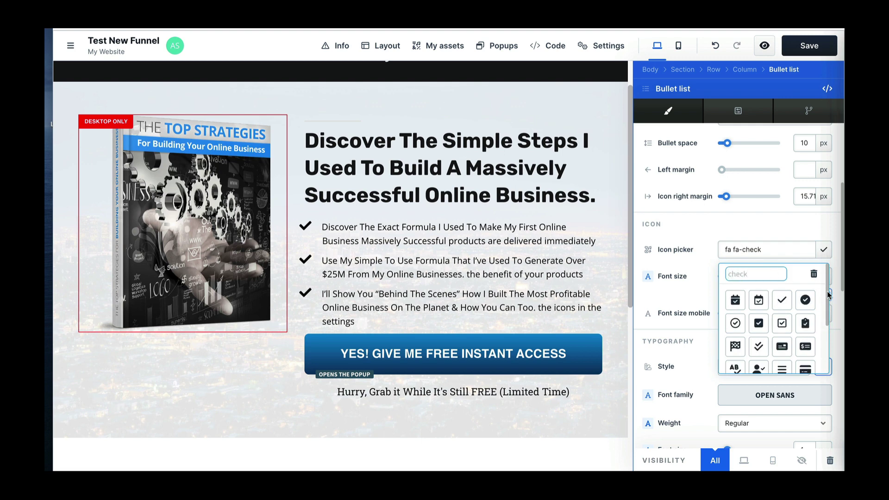
left_click(805, 301)
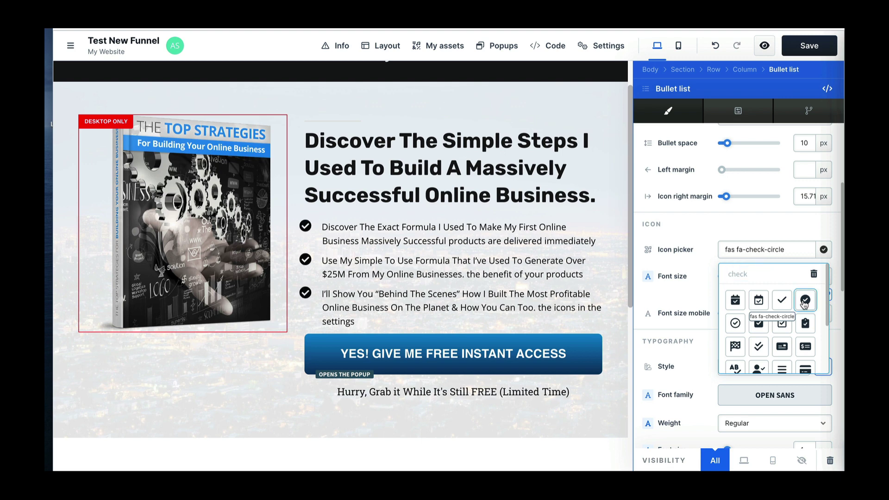
Step: Close the icon choices and set the bullet icon font size to 26 px for desktop and mobile
left_click(683, 302)
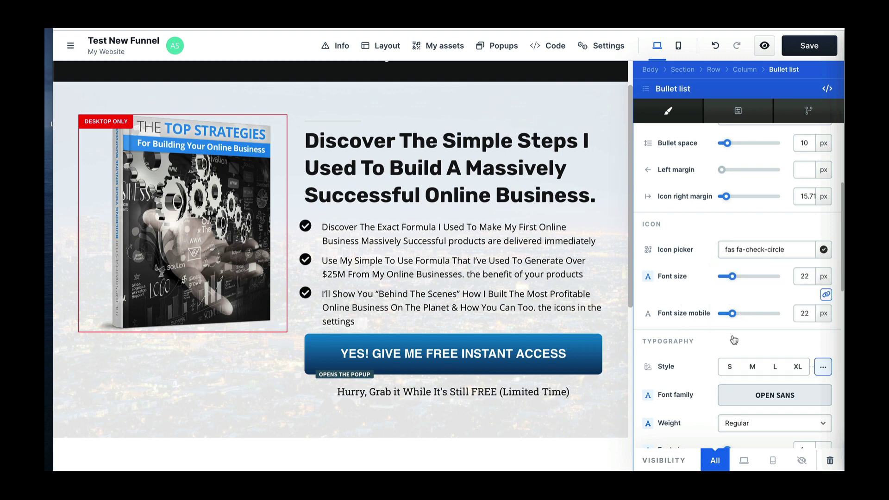
scroll(733, 342, "down", 2)
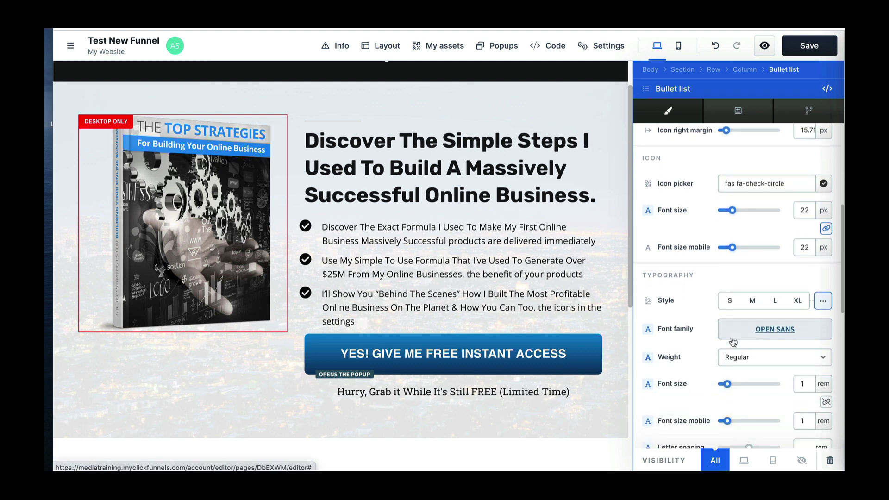
left_click(732, 211)
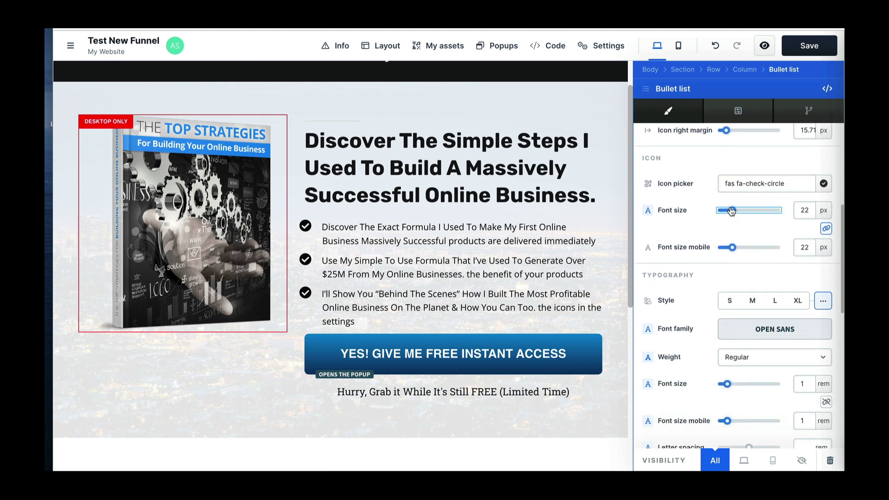
left_click_drag(733, 212, 737, 214)
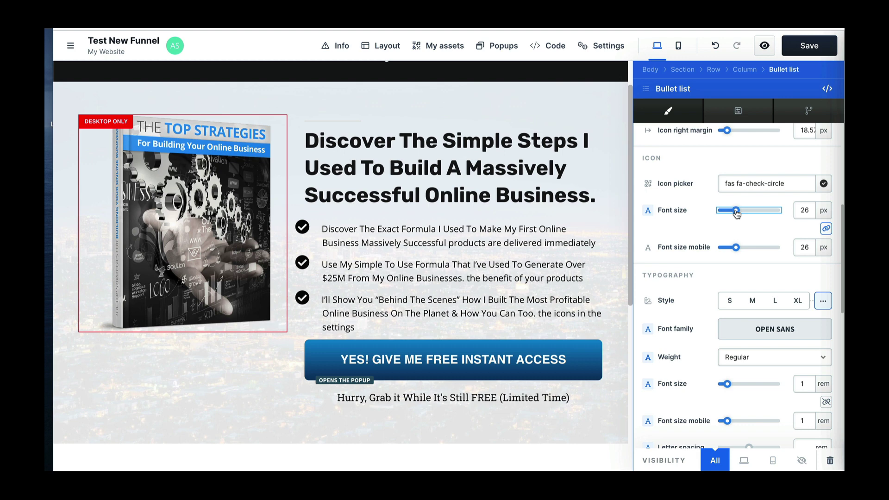
Step: Try the blue 1f50b2 as the bullet list's text color and undo the change
scroll(710, 299, "down", 3)
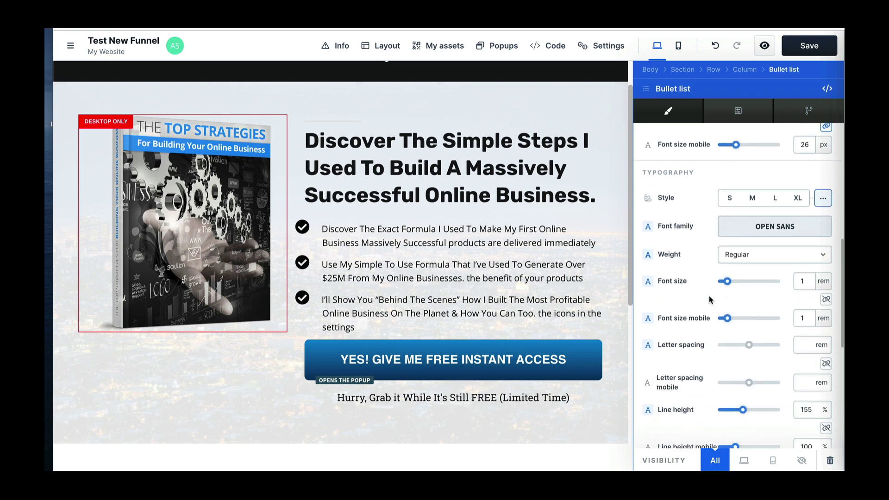
scroll(710, 300, "down", 6)
left_click(762, 269)
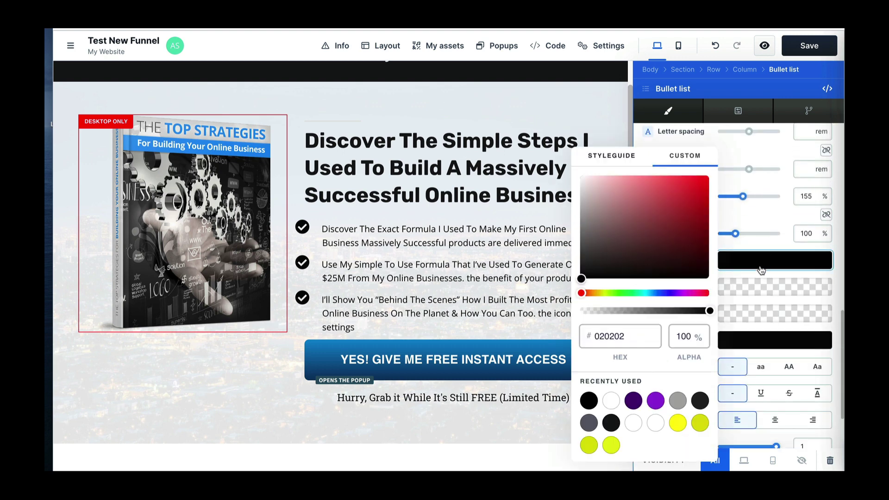
left_click(659, 293)
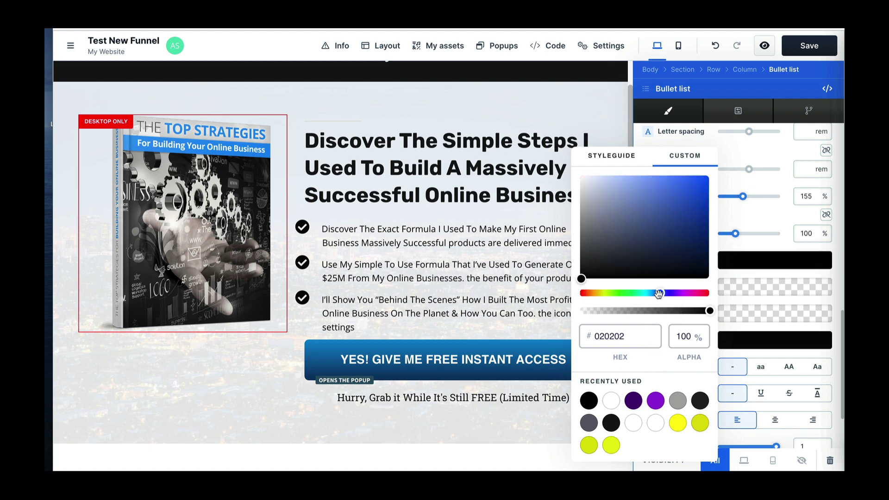
left_click(688, 207)
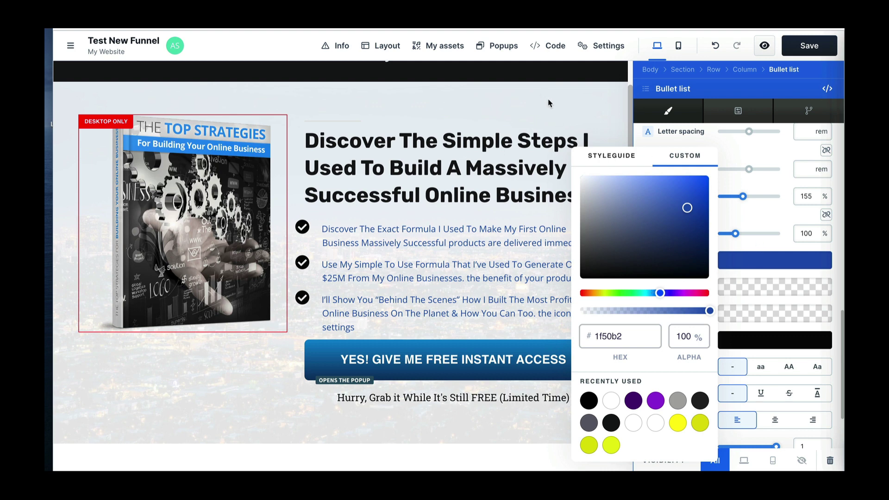
left_click(715, 47)
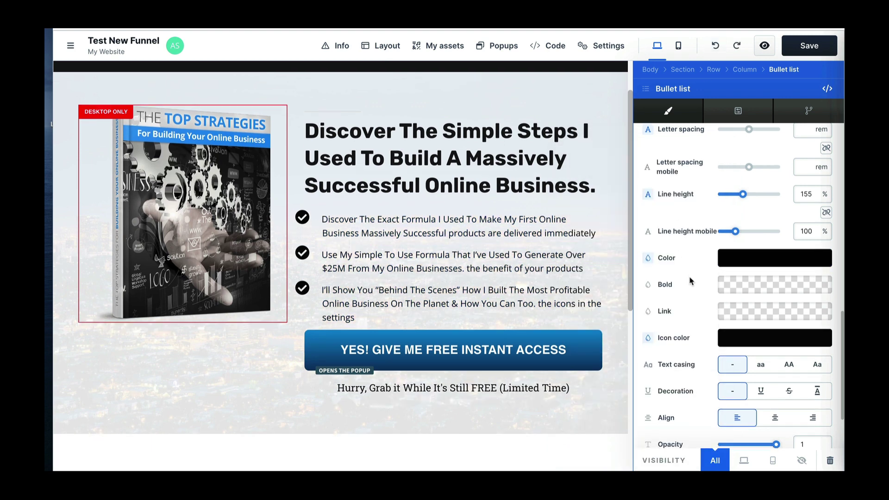
Step: Set the bullet list's icon color to the blue 1179cd and close its settings
scroll(689, 278, "down", 2)
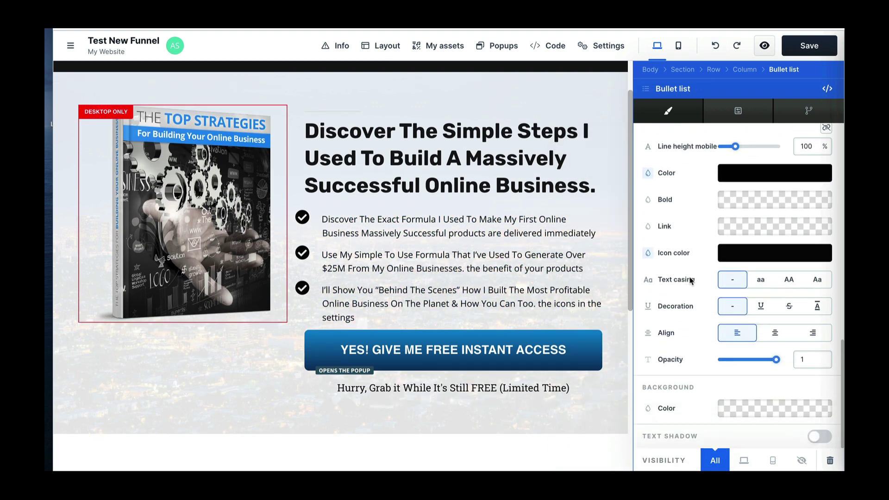
scroll(682, 246, "up", 3)
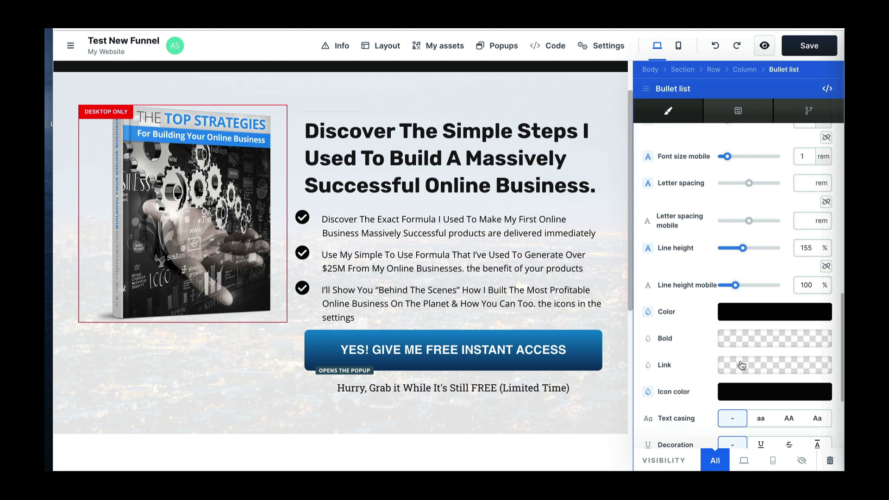
left_click(753, 393)
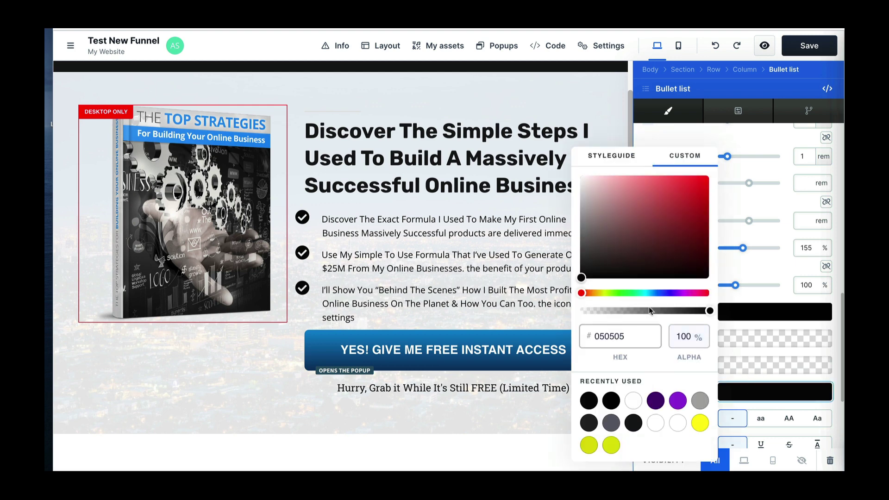
left_click(658, 293)
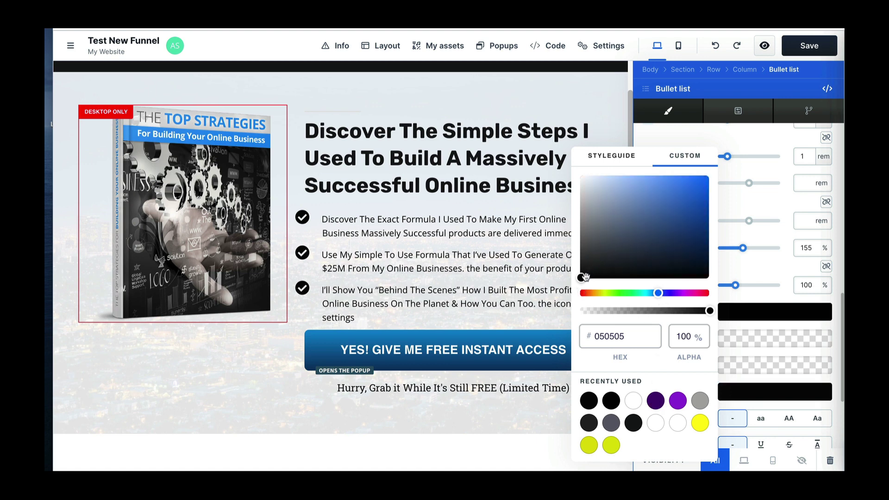
left_click(581, 293)
left_click(615, 263)
left_click(670, 241)
left_click_drag(669, 242, 695, 216)
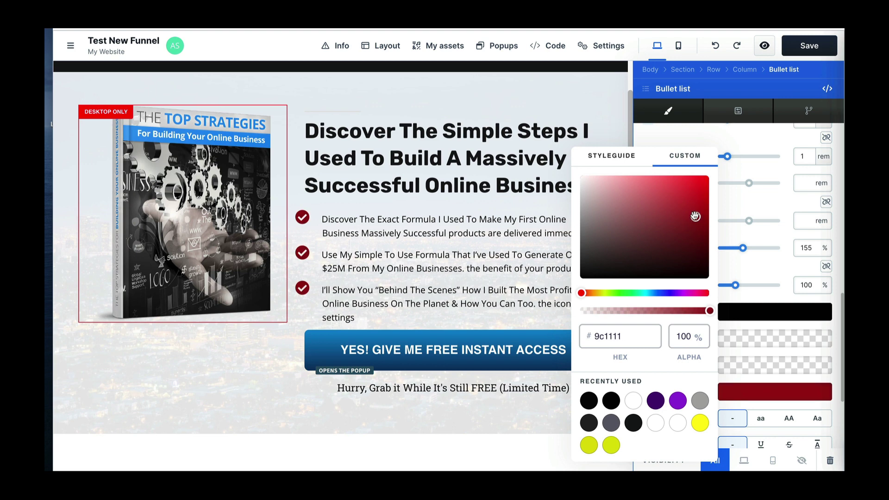
left_click(654, 293)
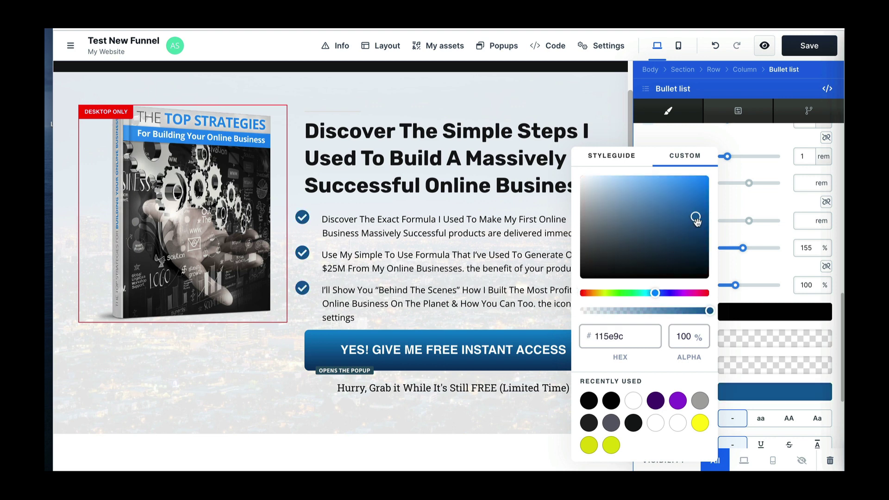
left_click_drag(700, 216, 698, 196)
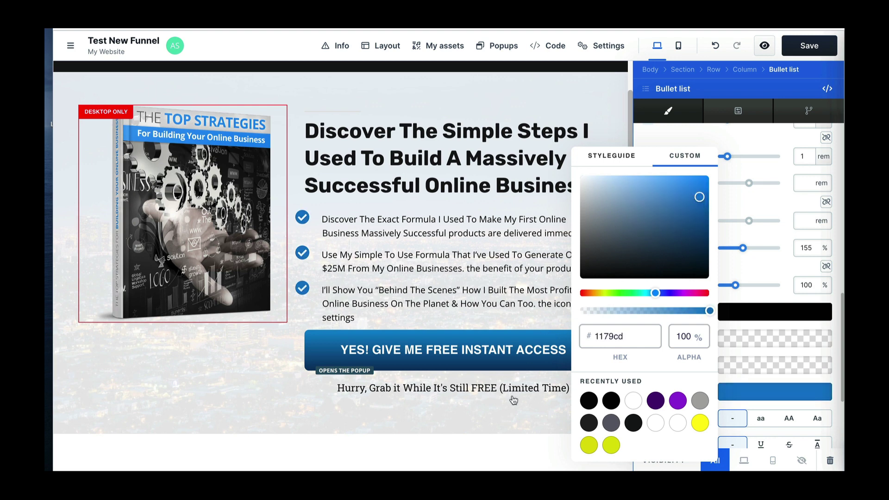
left_click(511, 420)
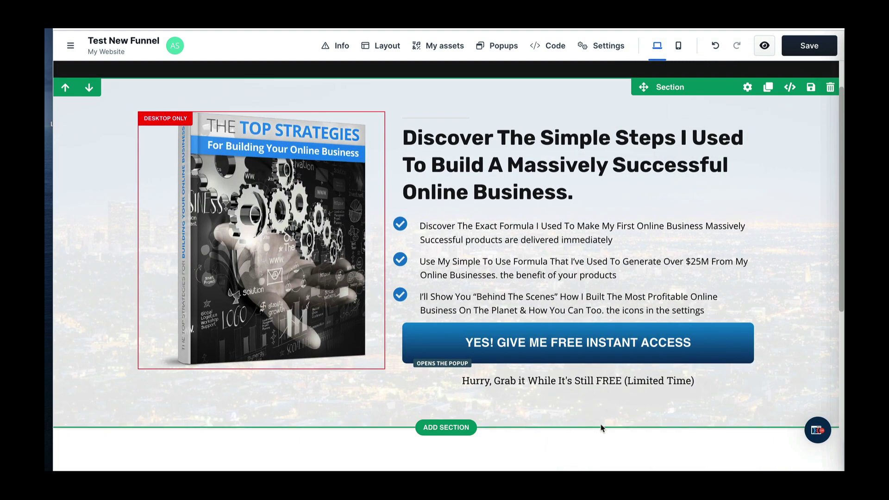
Step: Review the rebuilt page down to the footer and compare its lower section with the original opt-in page
scroll(621, 299, "up", 1)
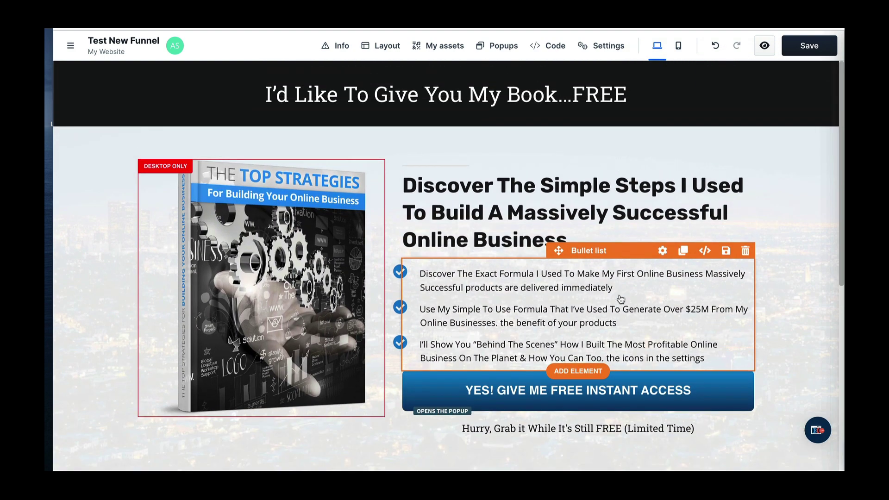
scroll(621, 299, "down", 7)
scroll(619, 297, "up", 7)
scroll(556, 295, "down", 4)
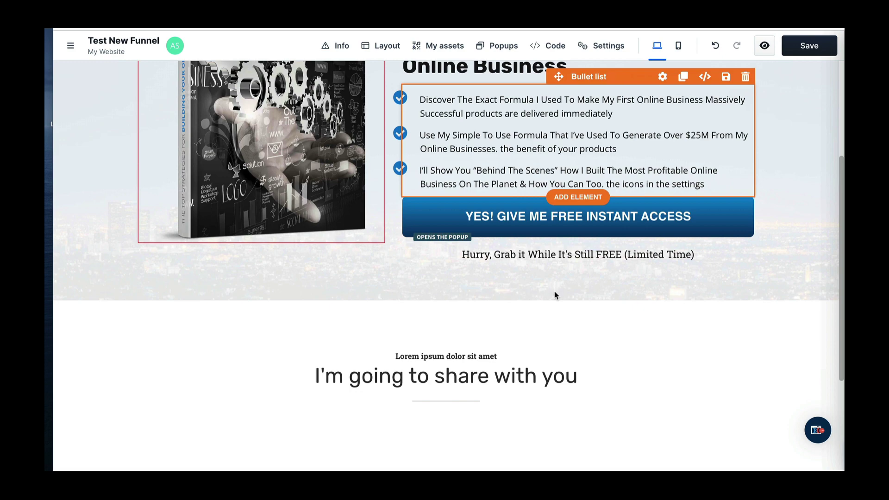
scroll(556, 296, "up", 1)
scroll(555, 295, "up", 1)
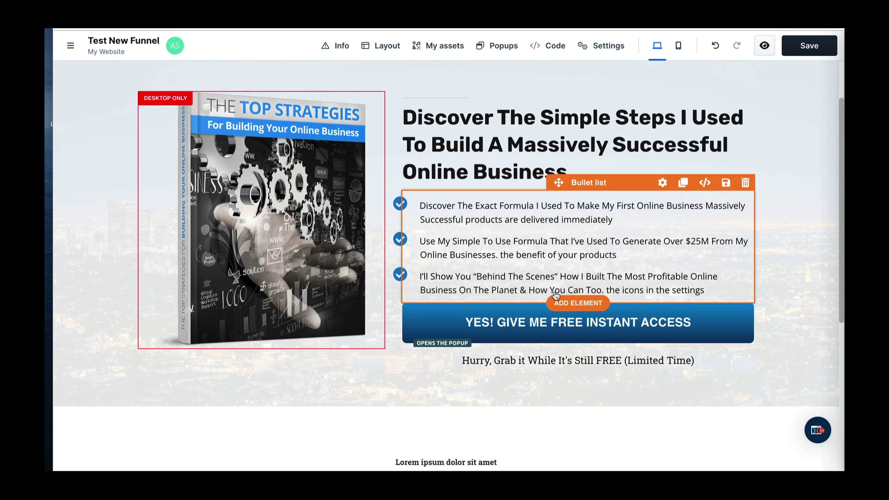
scroll(525, 393, "down", 4)
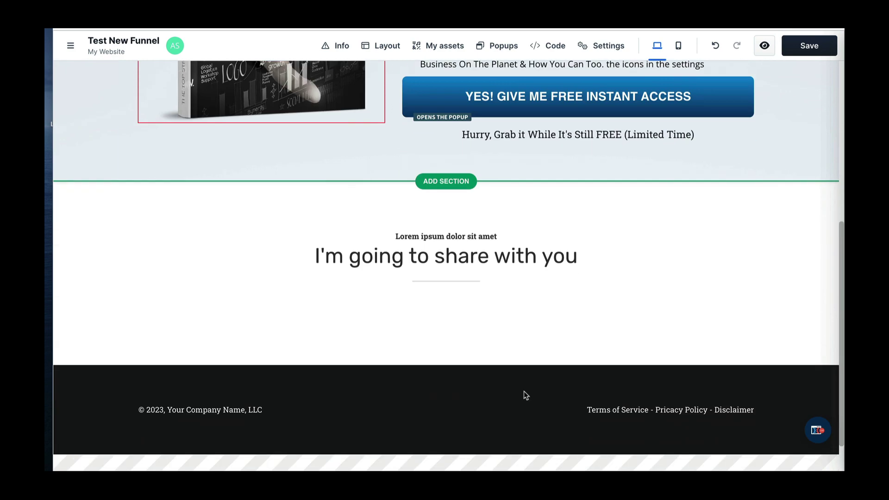
scroll(526, 389, "up", 1)
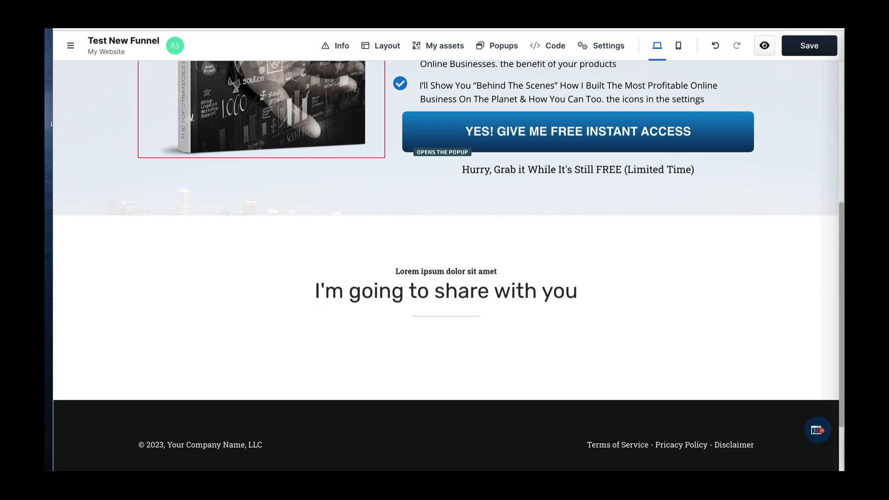
key("ctrl+Tab")
scroll(479, 204, "down", 3)
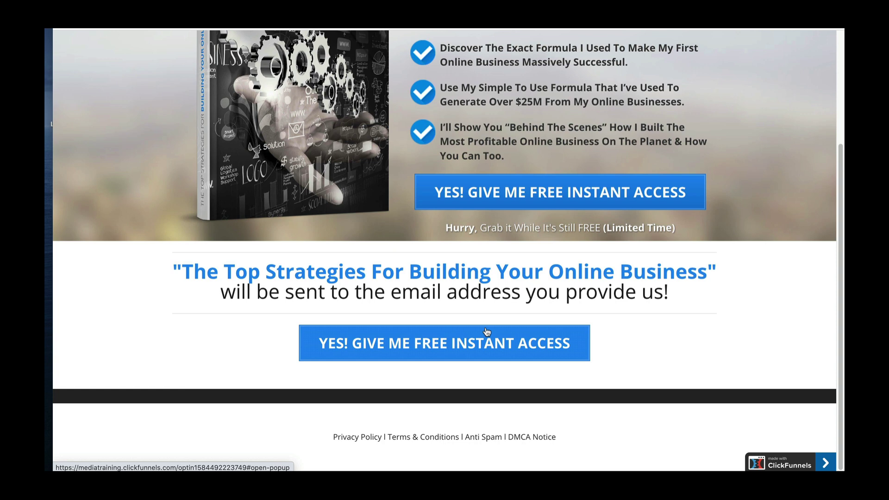
scroll(486, 331, "up", 3)
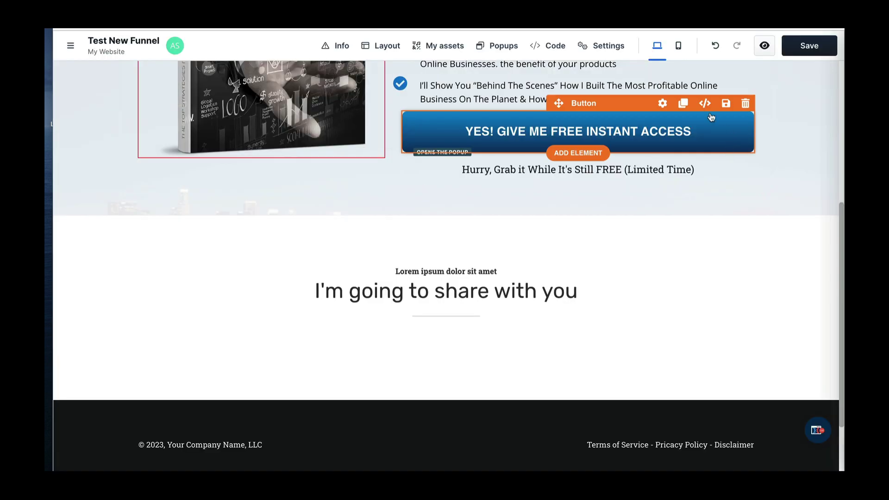
Step: Clone the hero's "YES! GIVE ME FREE INSTANT ACCESS" button and move the copy below the "I'm going to share with you" headline
left_click(683, 103)
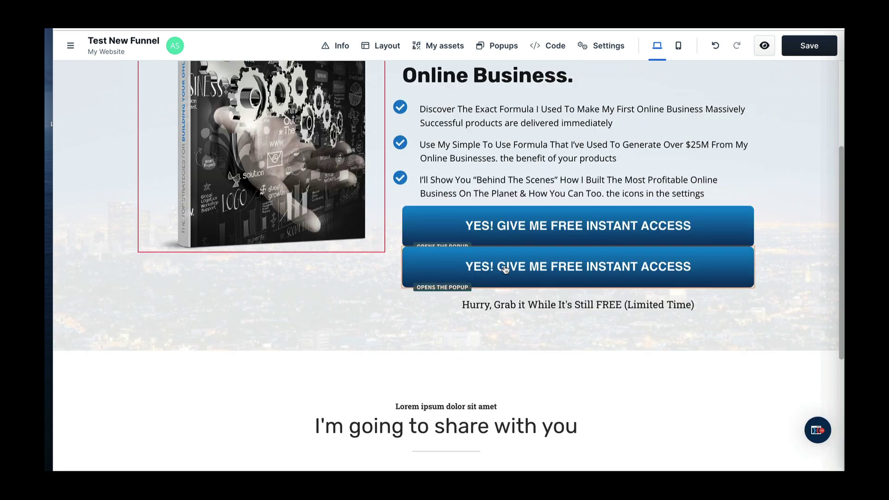
mouse_move(415, 260)
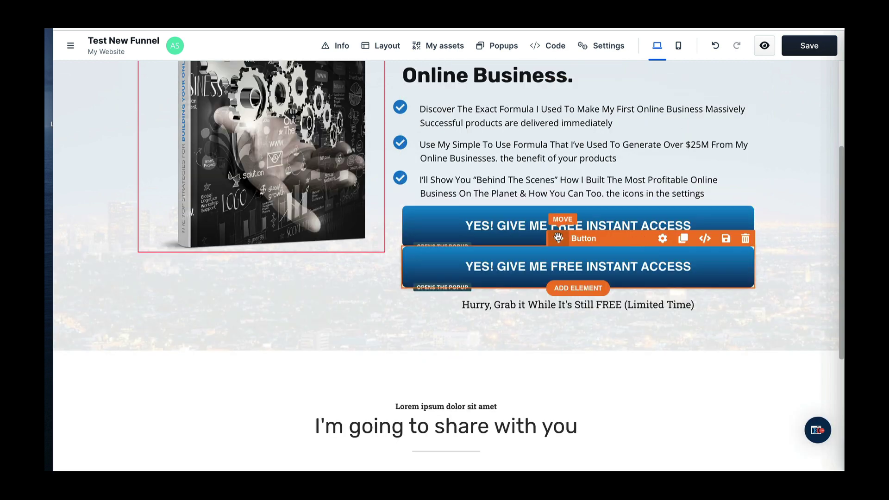
left_click_drag(558, 237, 537, 361)
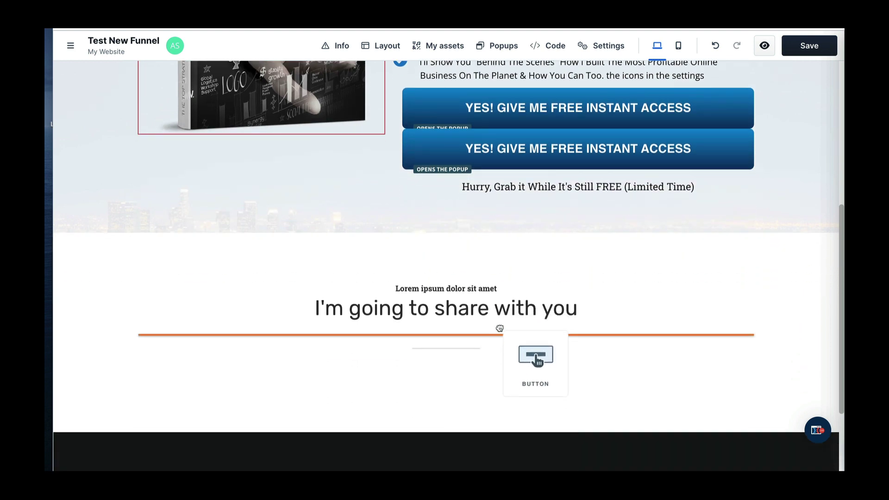
left_click_drag(500, 328, 500, 327)
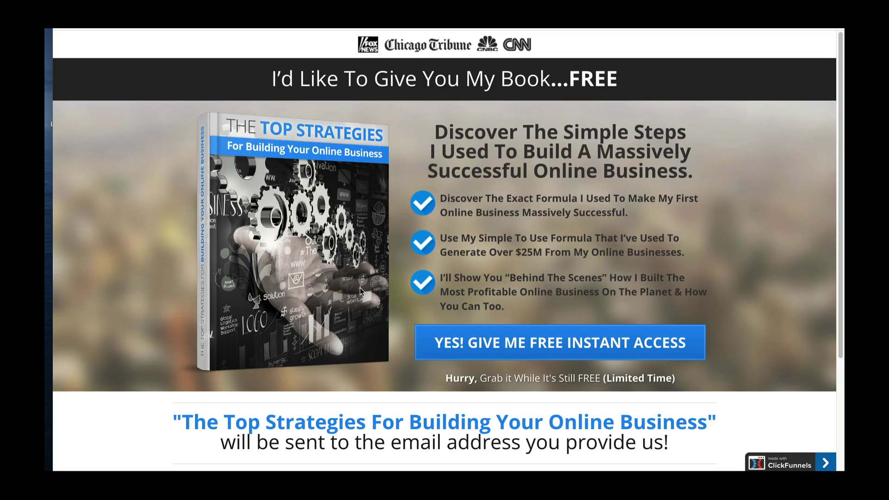
Step: Check the original page's closing section layout and clone the divider beneath the lower section's button
scroll(361, 291, "down", 3)
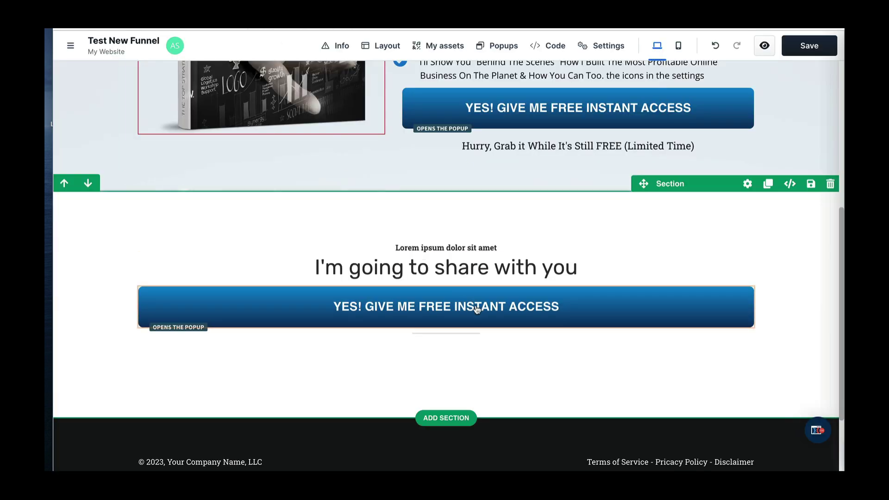
mouse_move(471, 339)
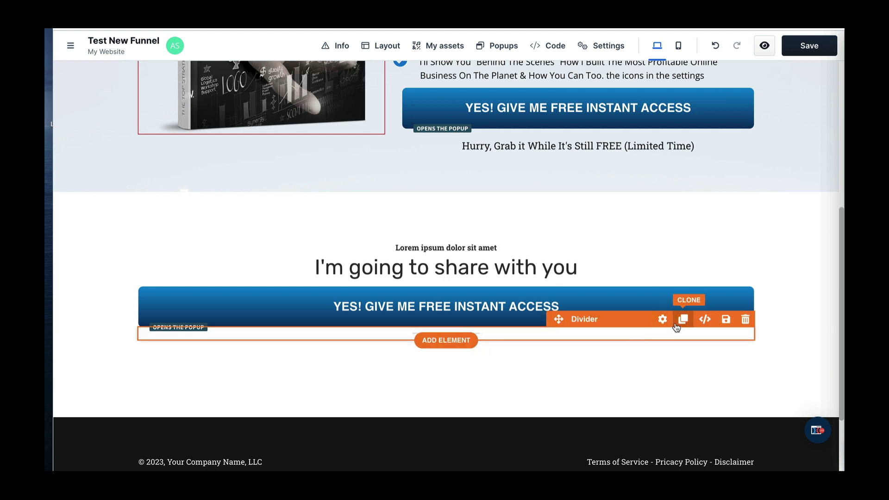
left_click(683, 320)
scroll(506, 329, "down", 2)
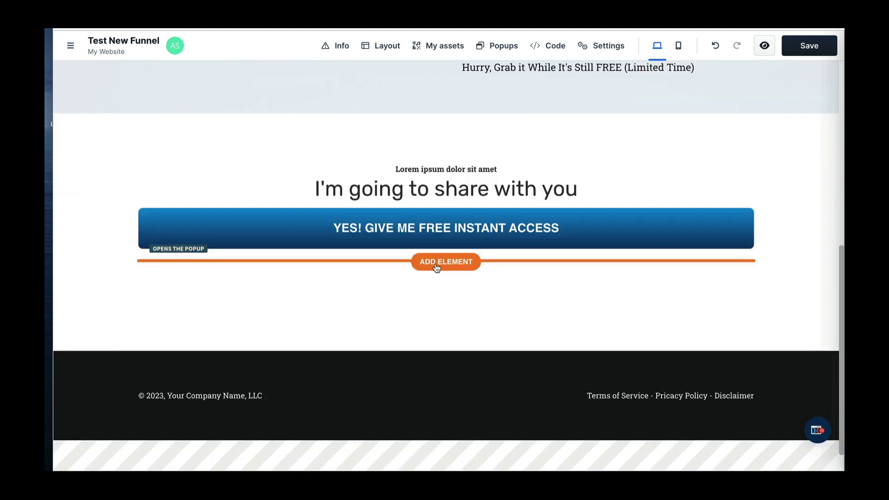
Step: Rearrange the lower section into divider, "I'm going to share with you" headline, "Lorem ipsum dolor sit amet" sub headline, second divider and button
mouse_move(559, 270)
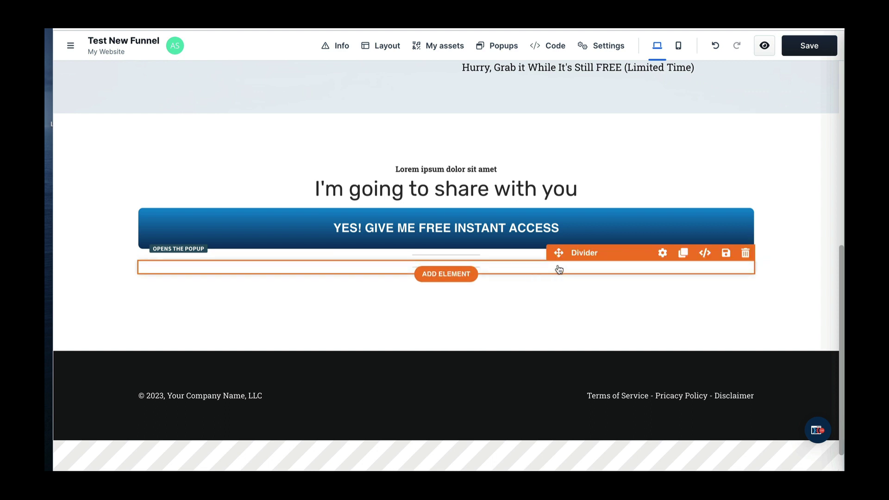
left_click_drag(558, 252, 545, 173)
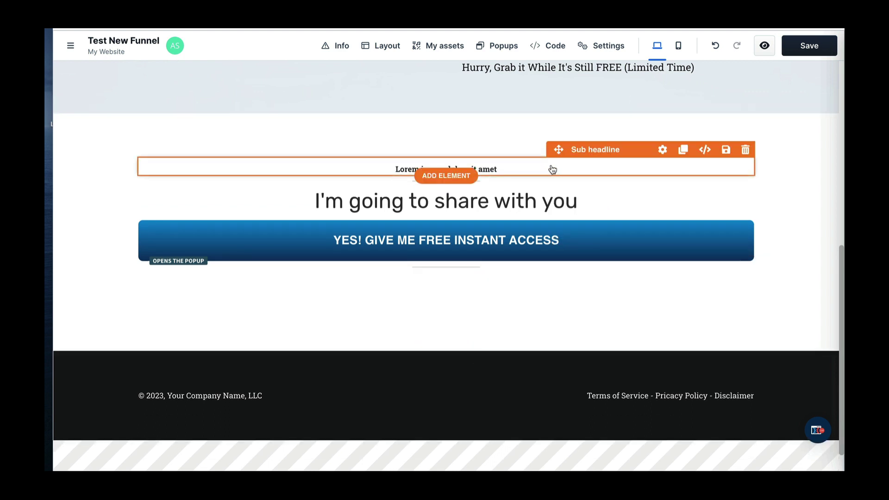
left_click_drag(558, 149, 540, 231)
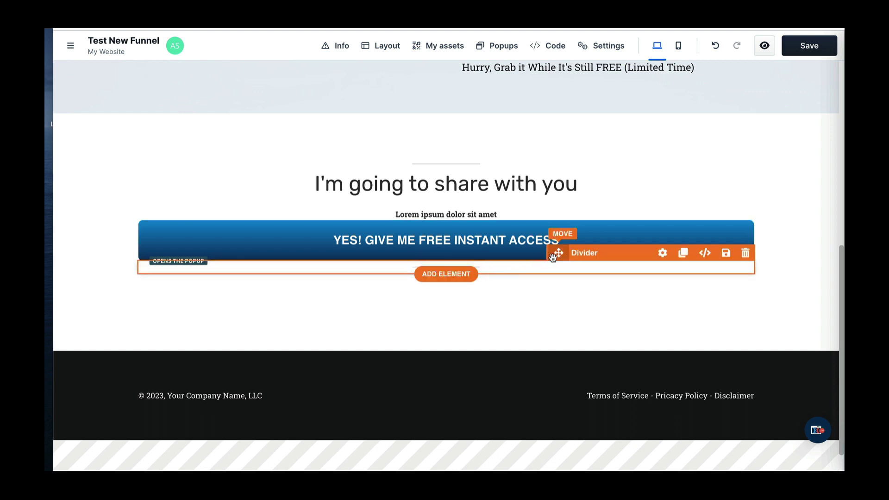
left_click_drag(558, 253, 574, 211)
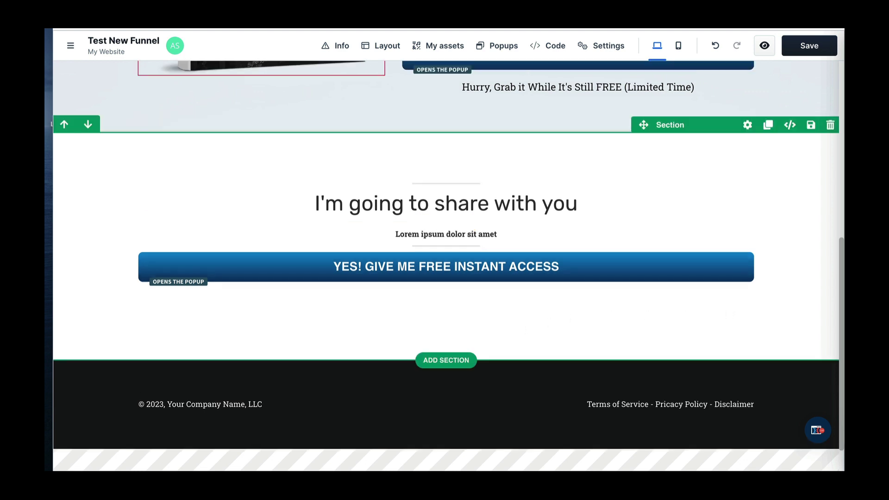
Step: Replace the closing headline with "The Top Strategies For Building Your Online Business" in quotes and the sub headline with "will be sent to the email address you provide us!"
triple_click(369, 213)
right_click(369, 213)
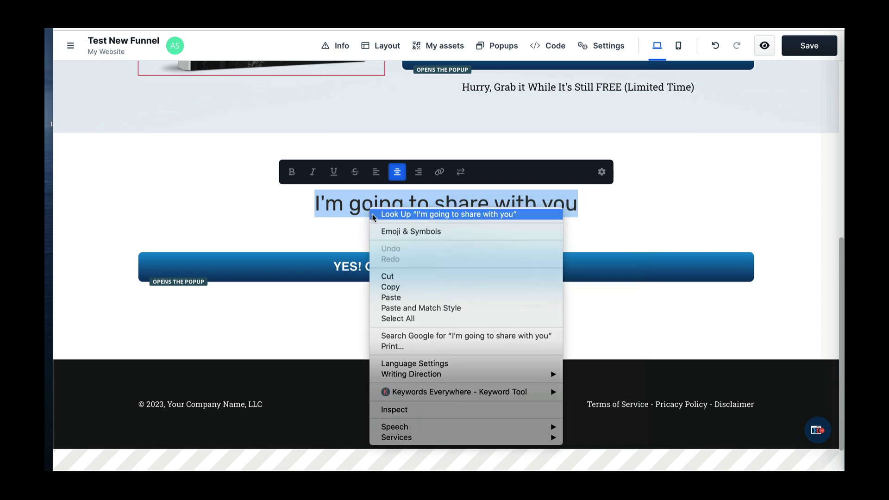
left_click(418, 313)
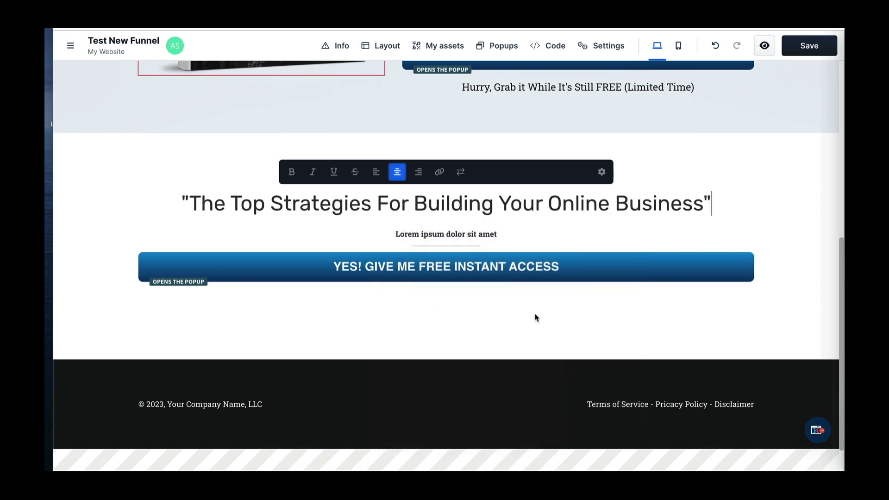
left_click(563, 159)
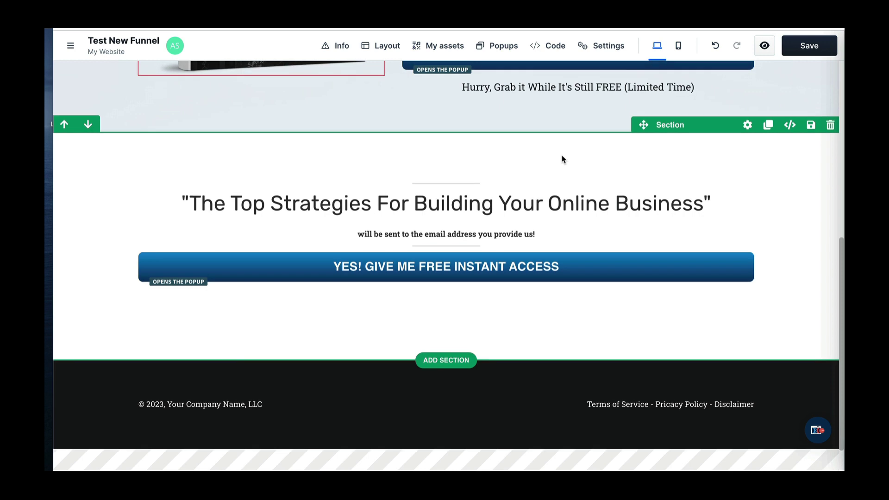
Step: Review the rebuilt opt-in page from the hero to the footer and save it
scroll(563, 159, "up", 7)
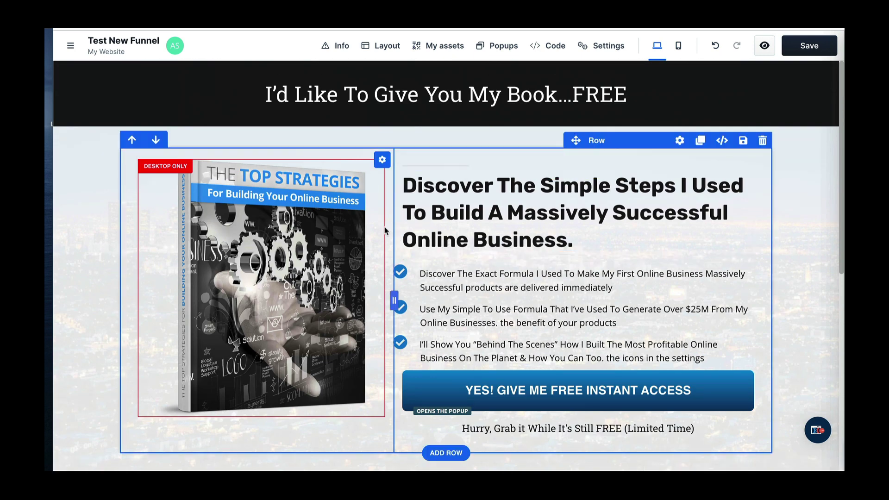
scroll(353, 193, "down", 5)
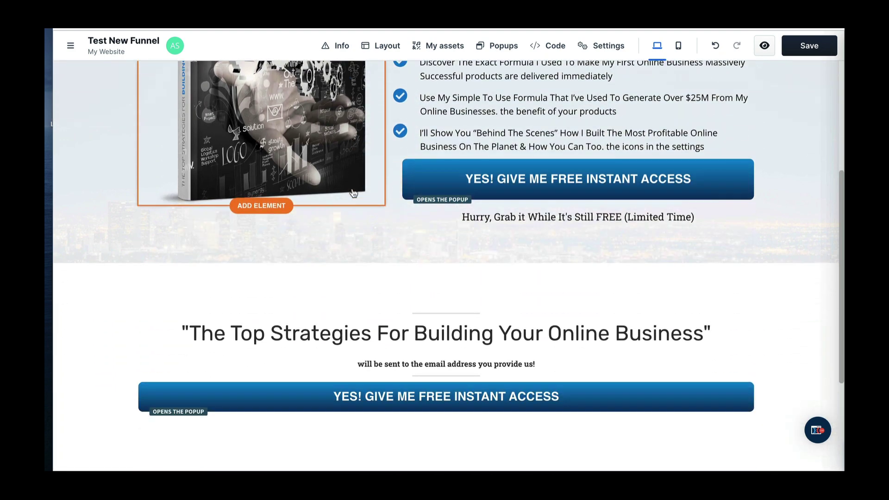
scroll(353, 193, "down", 4)
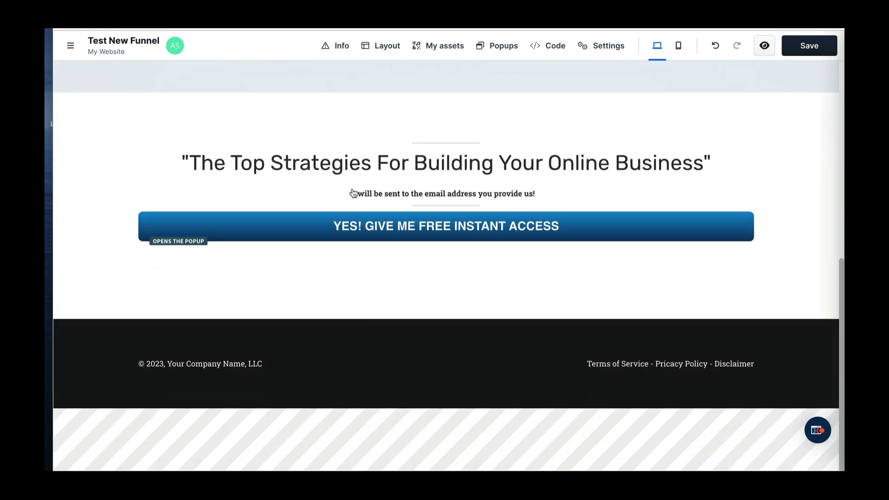
scroll(354, 193, "up", 7)
scroll(353, 193, "up", 2)
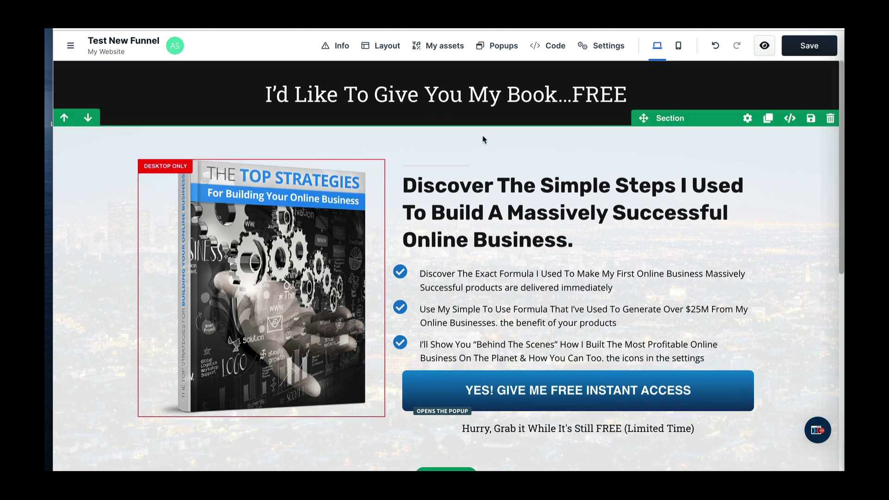
left_click(806, 45)
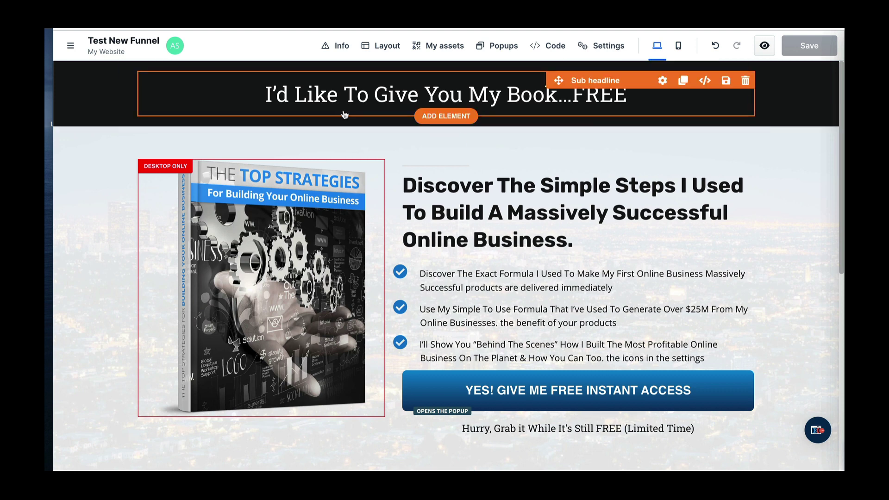
Step: Leave the Test New Funnel page, open the Top Strategies 4 opt-in page for editing and look it over down to the footer
left_click(69, 47)
left_click(69, 48)
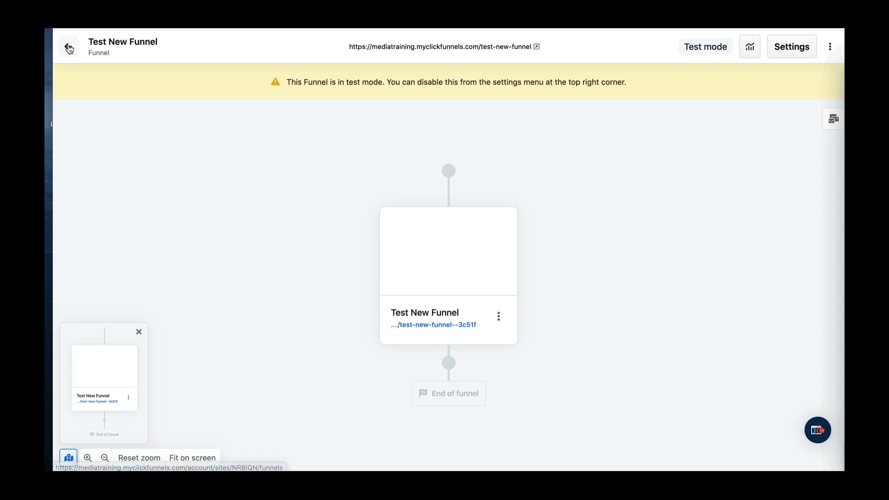
left_click(69, 49)
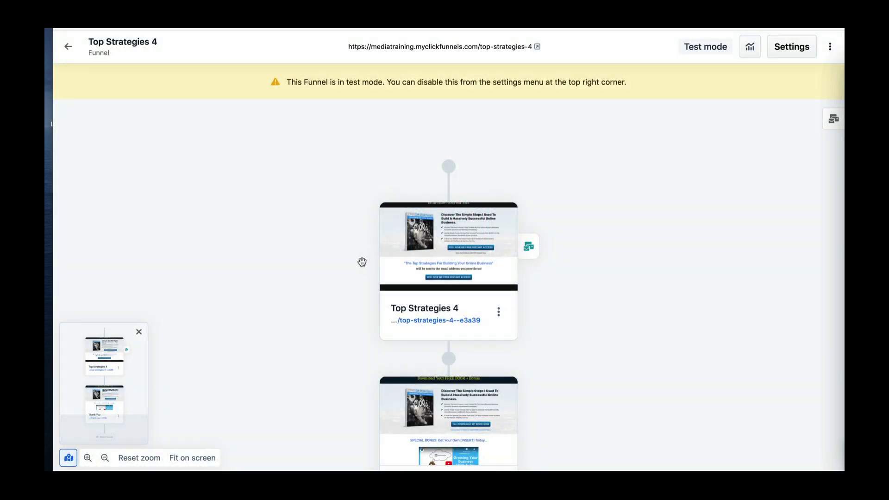
mouse_move(466, 262)
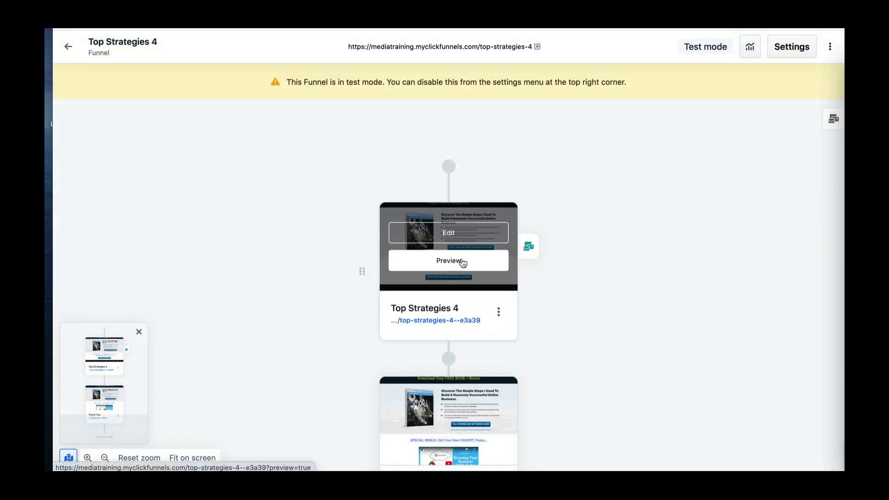
left_click(459, 232)
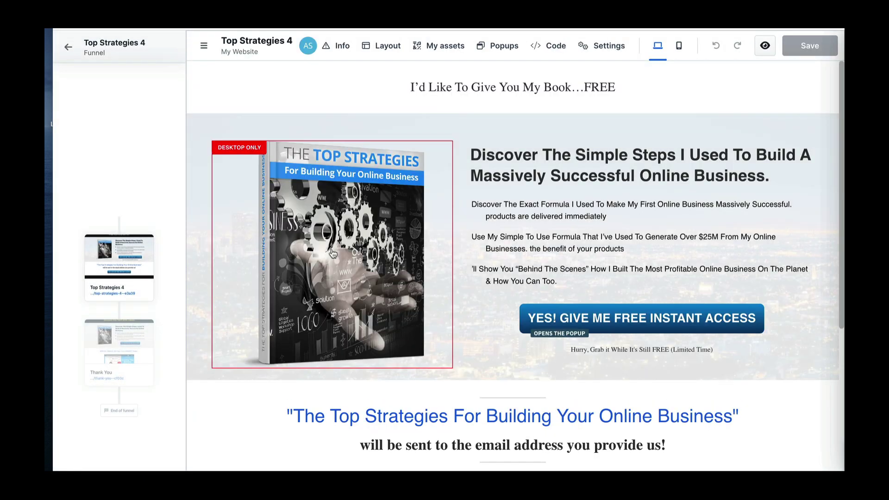
scroll(331, 252, "down", 5)
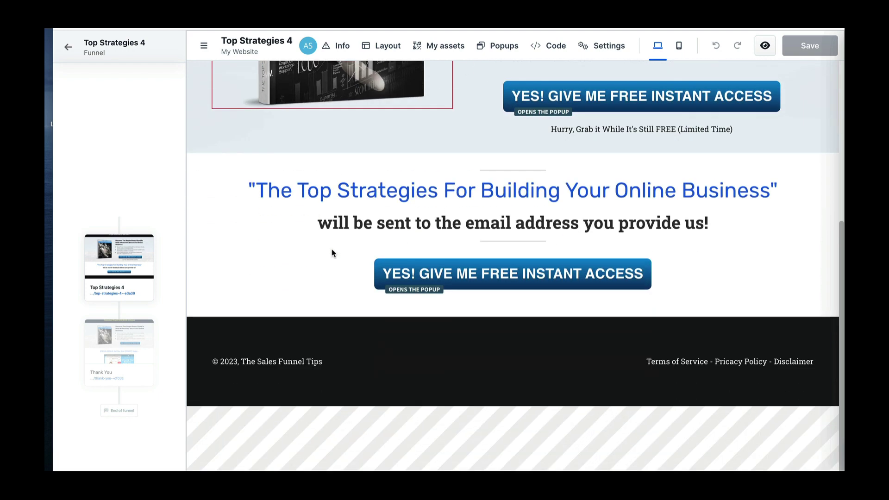
scroll(332, 253, "up", 5)
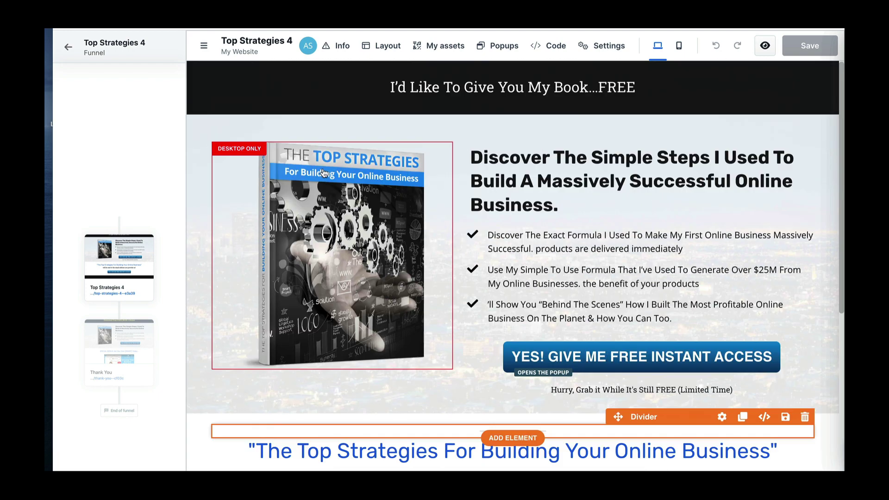